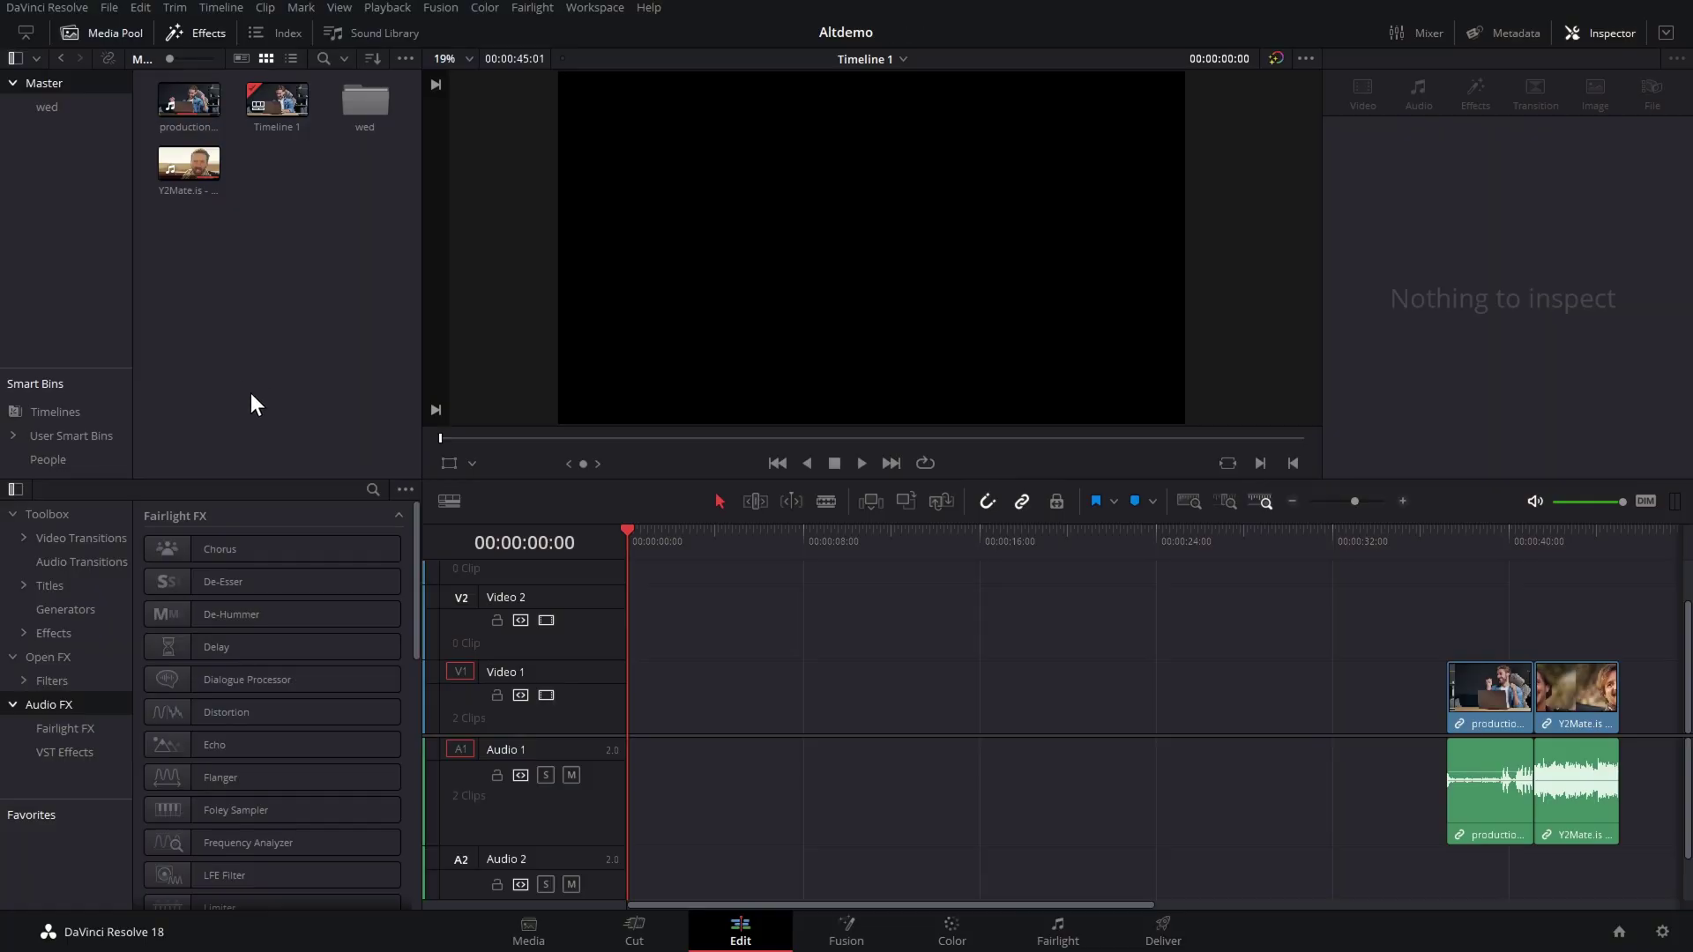
Drag the production clip onto the timeline, then delete the linked video and audio pair.
click(178, 104)
drag(177, 104, 737, 697)
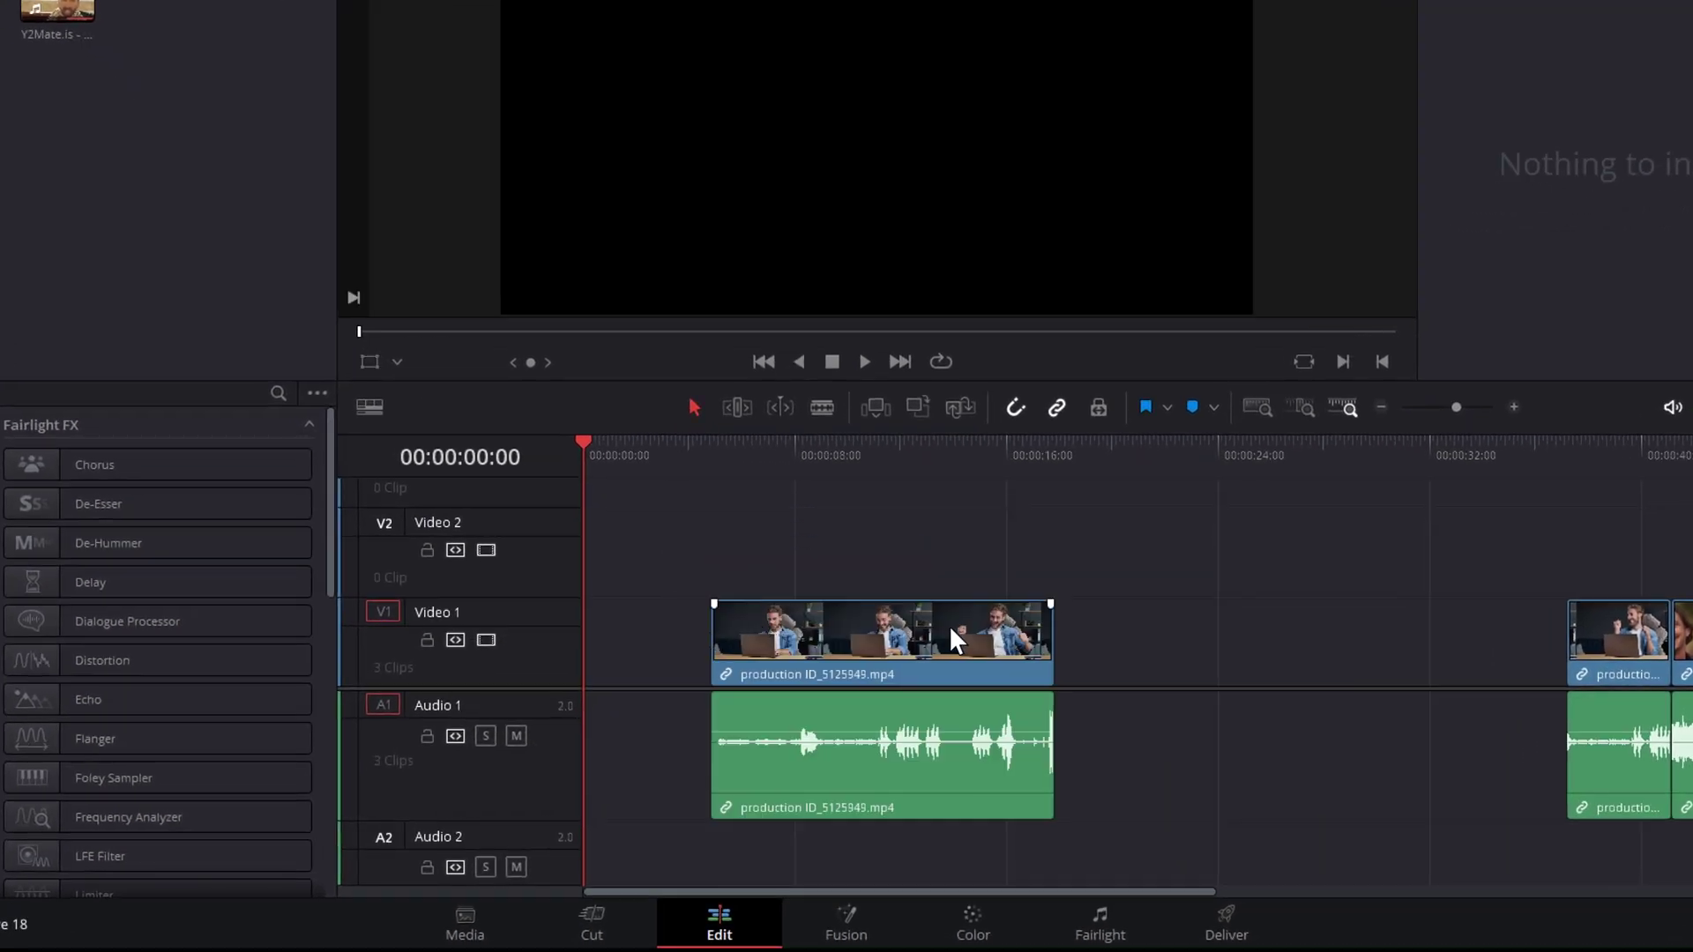
click(834, 770)
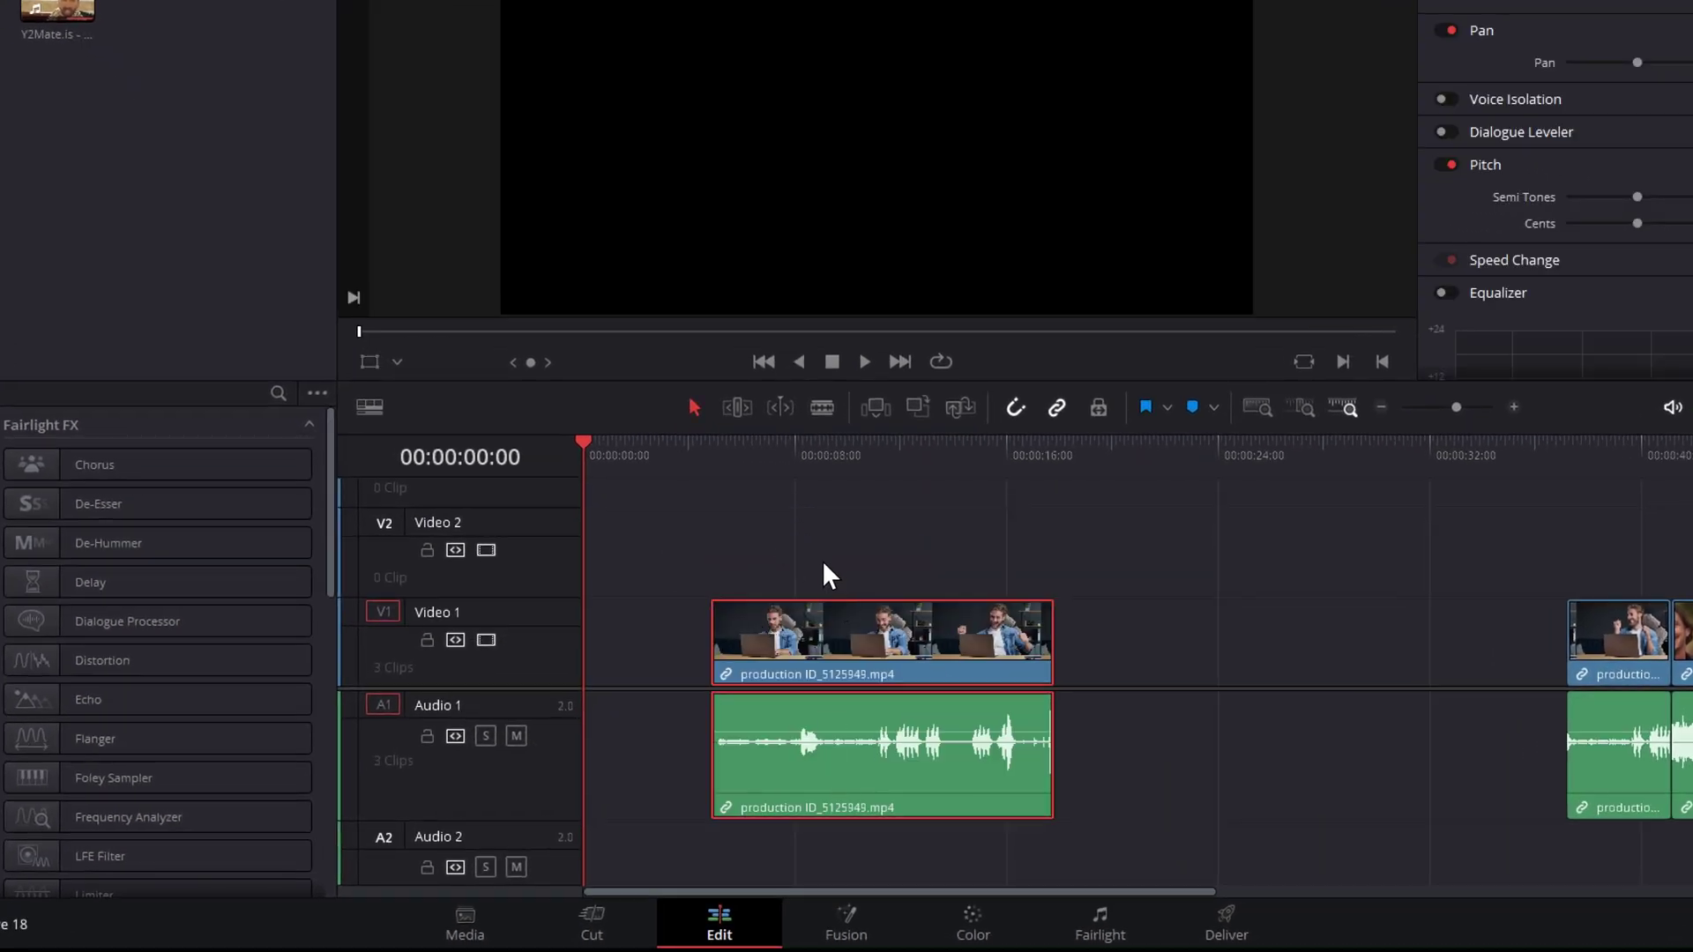
key(BackSpace)
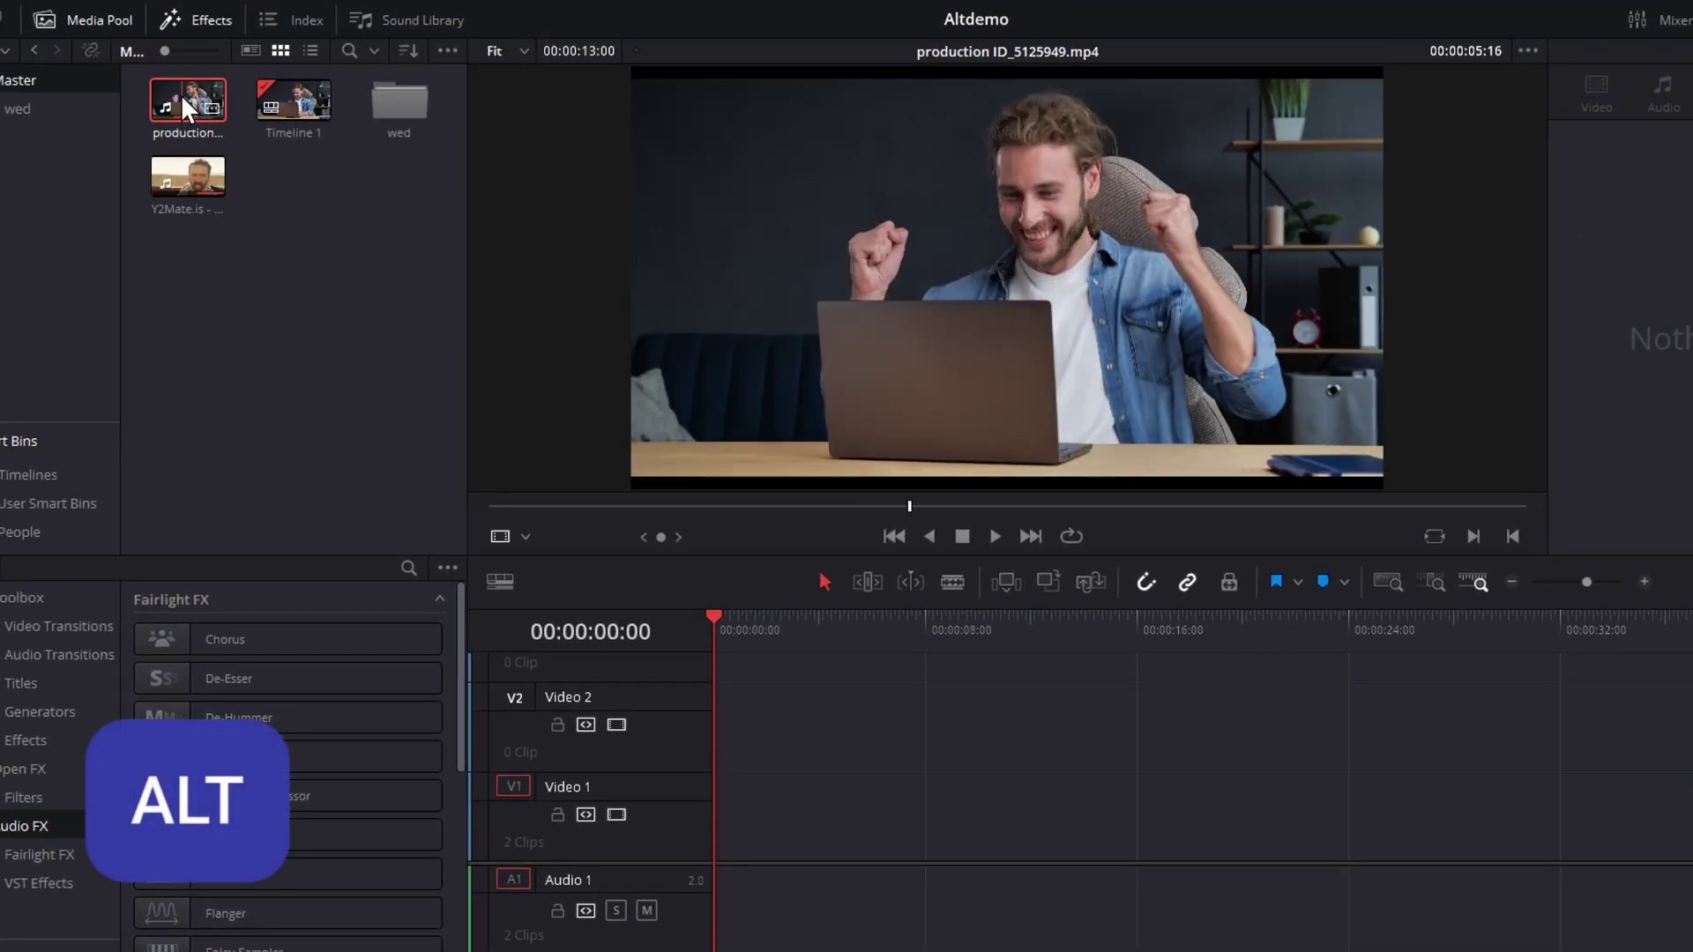
Add the clip's video alone, undo it, then place only its audio at the timeline start.
drag(182, 93, 836, 801)
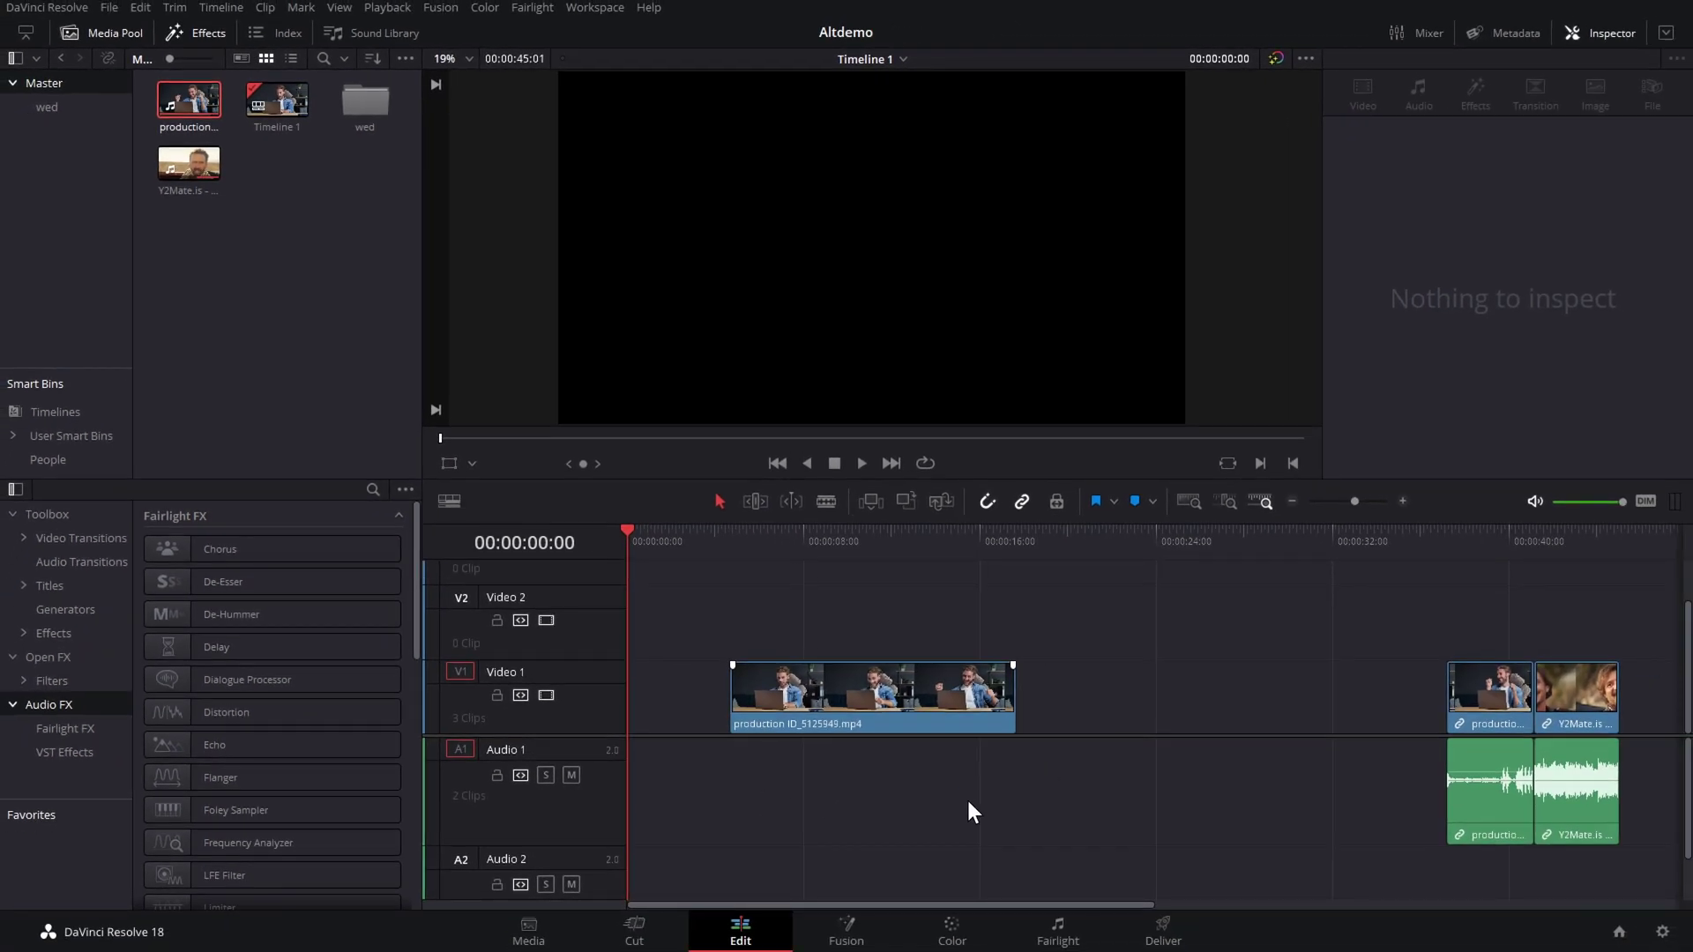
key(ctrl+z)
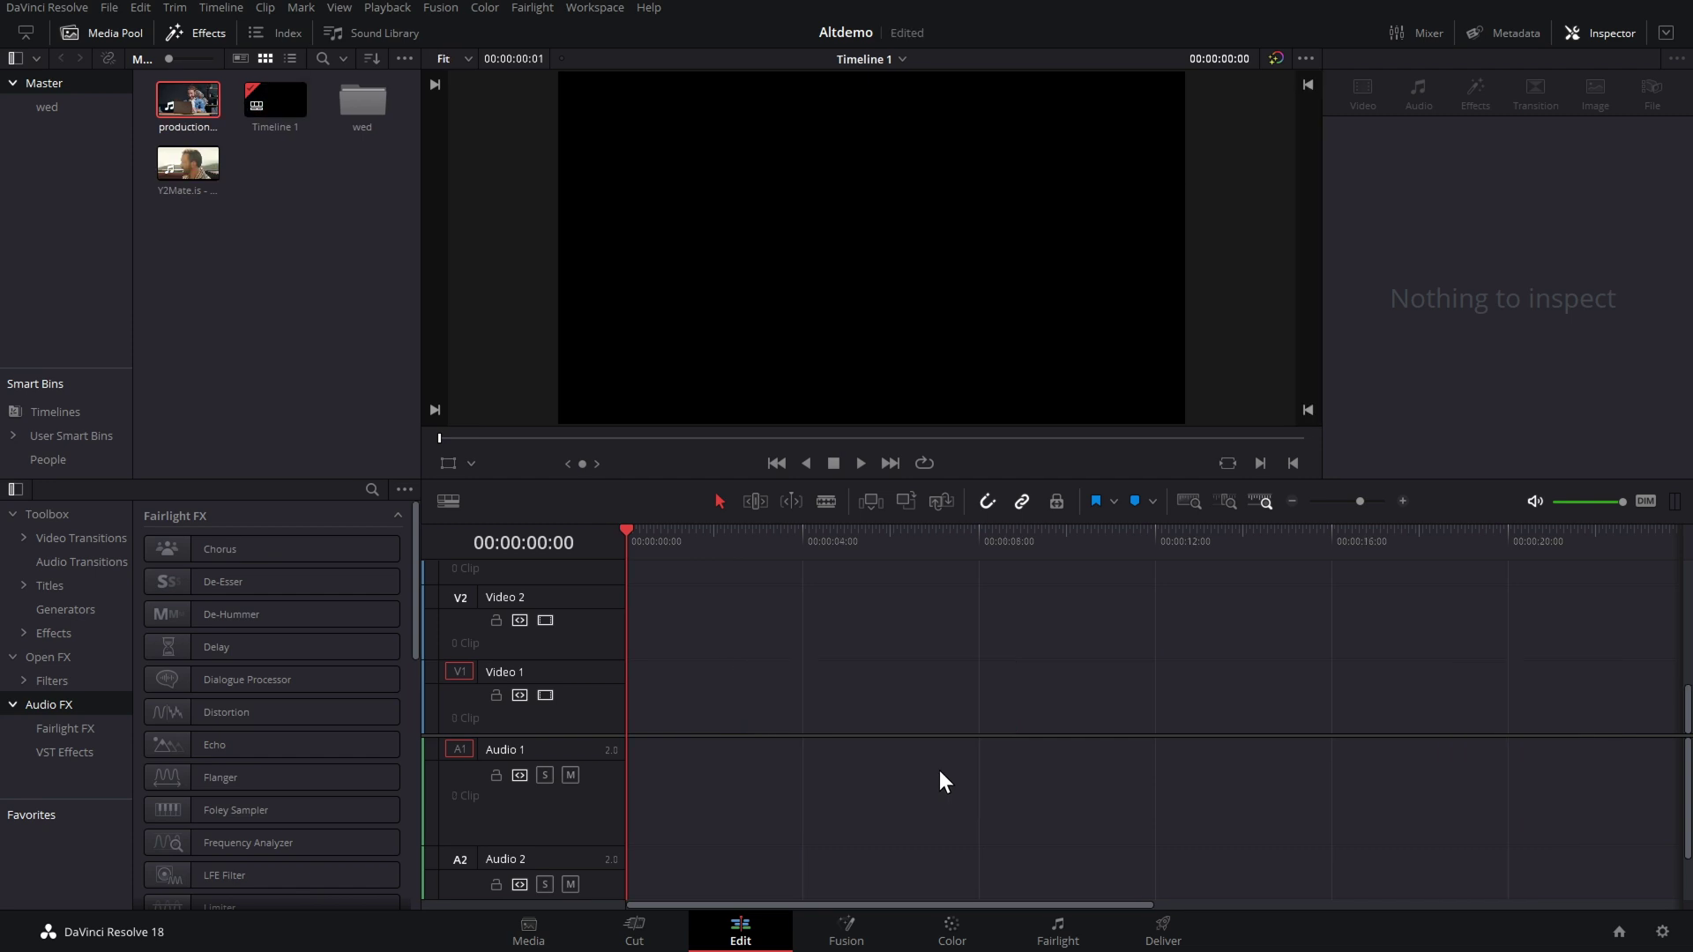
key(shift)
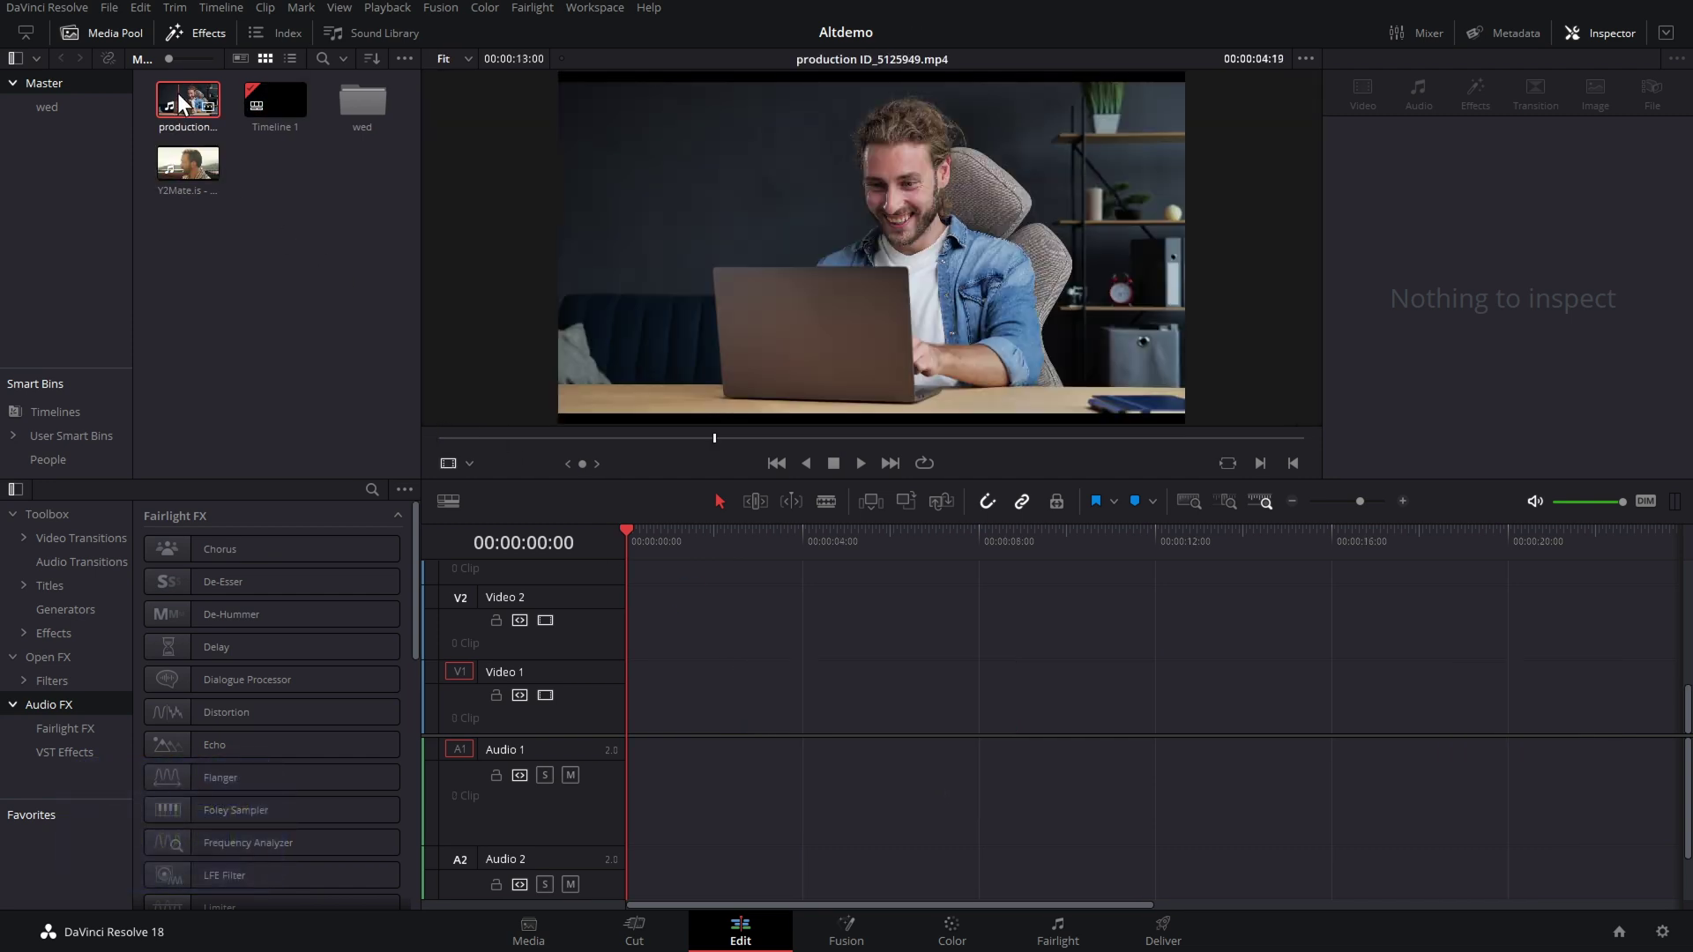
drag(178, 93, 632, 677)
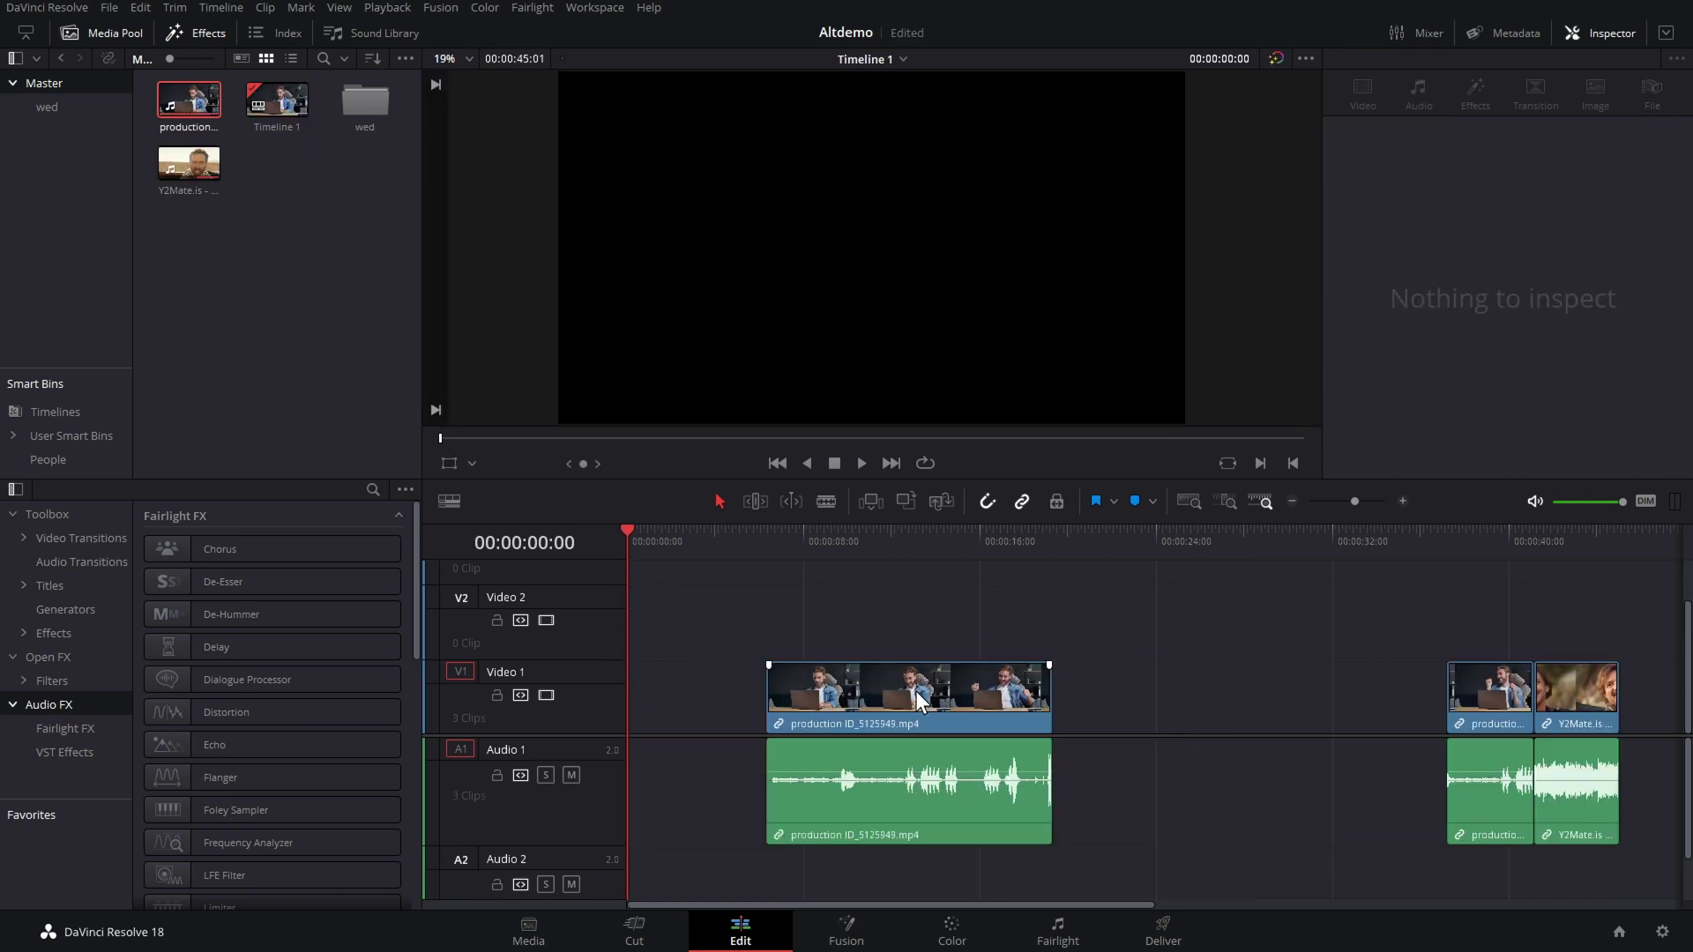
Move the production clip slightly later and select its audio on its own.
mouse_move(920, 701)
mouse_down()
mouse_move(949, 716)
mouse_move(918, 680)
mouse_up()
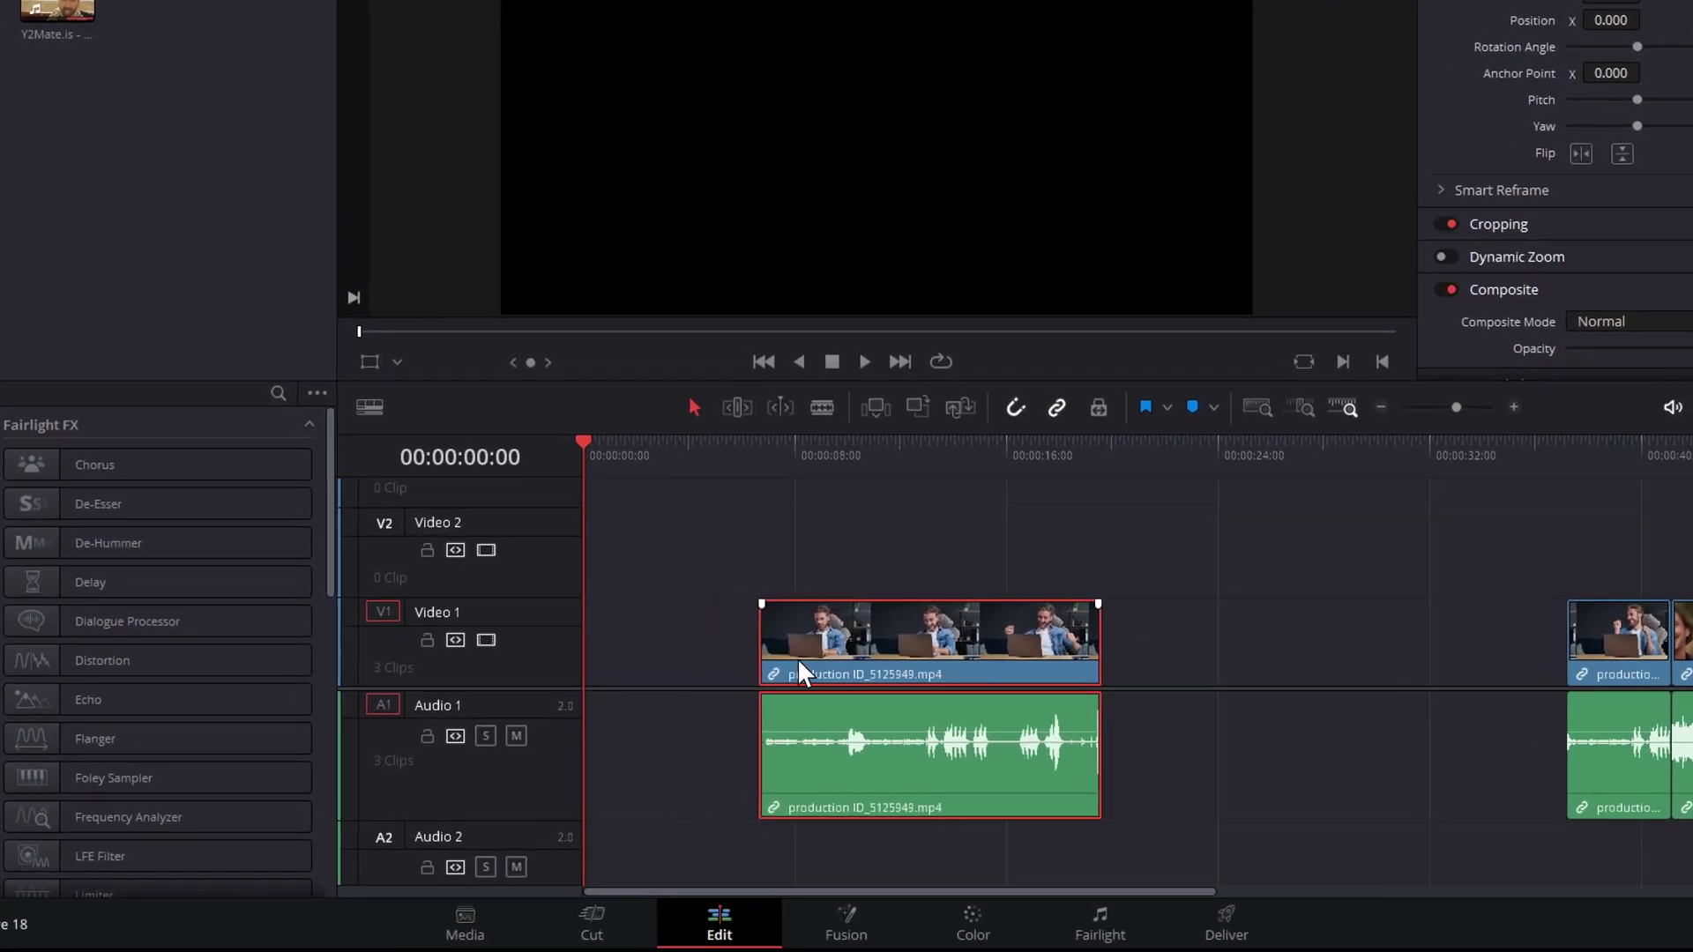
click(961, 545)
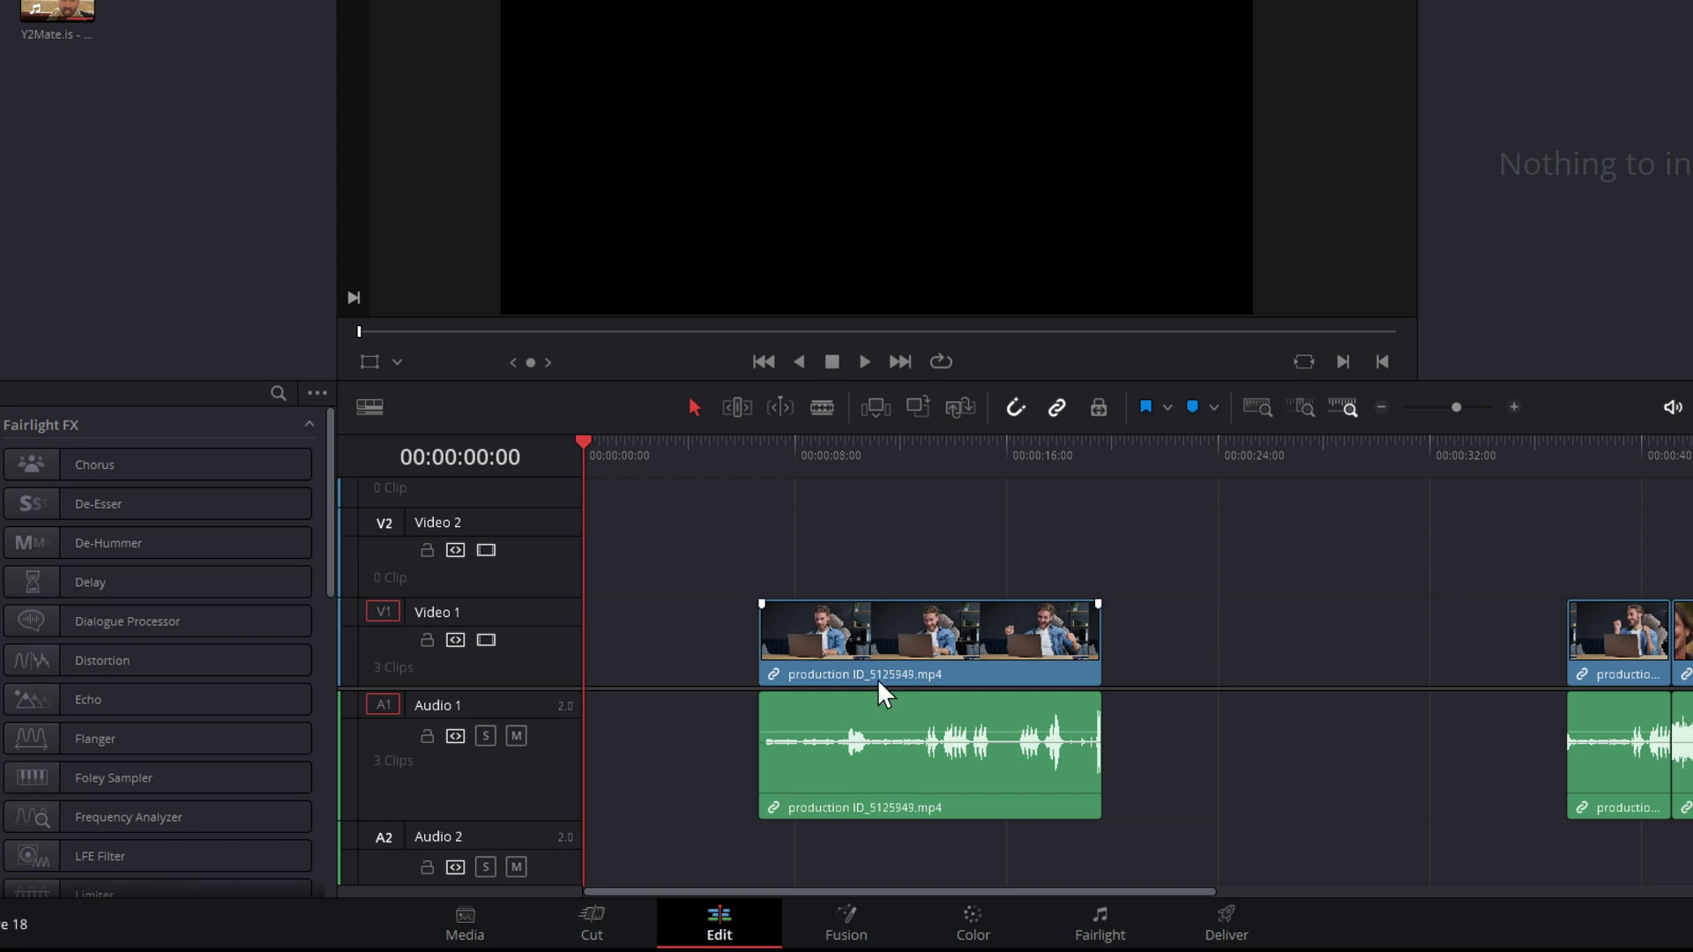
click(874, 778)
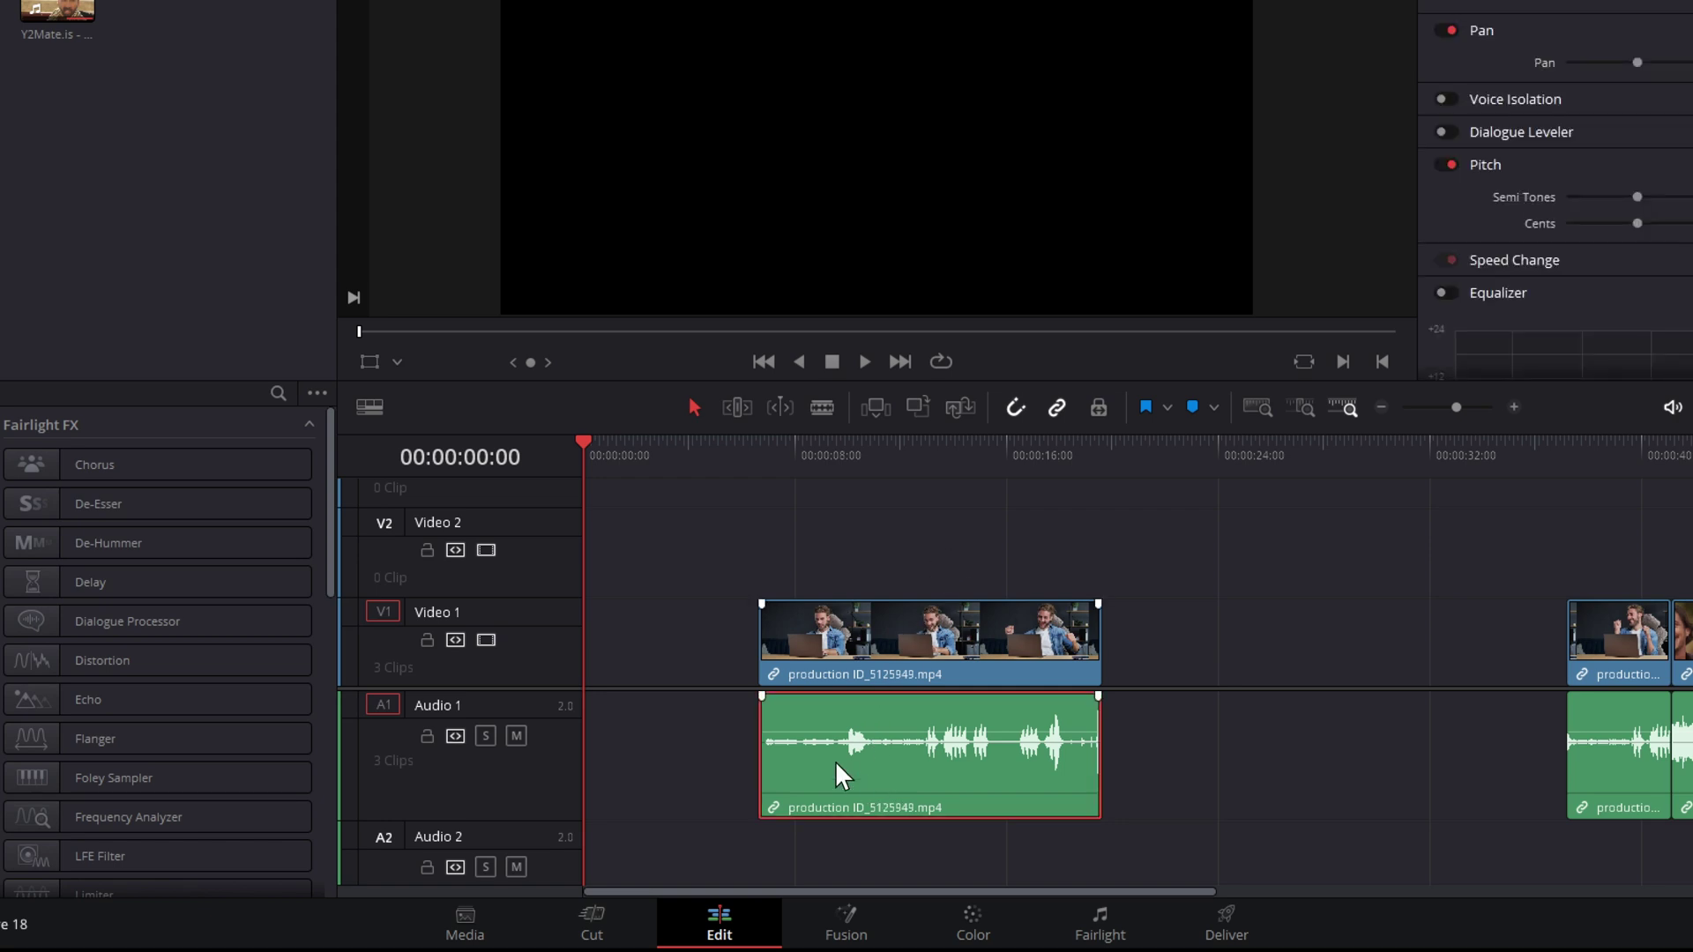
Nudge the production clip's audio slightly earlier, out of sync, then delete it.
click(844, 663)
click(891, 792)
mouse_move(924, 803)
mouse_down()
mouse_move(798, 798)
mouse_move(1138, 802)
mouse_move(891, 802)
mouse_up()
key(Delete)
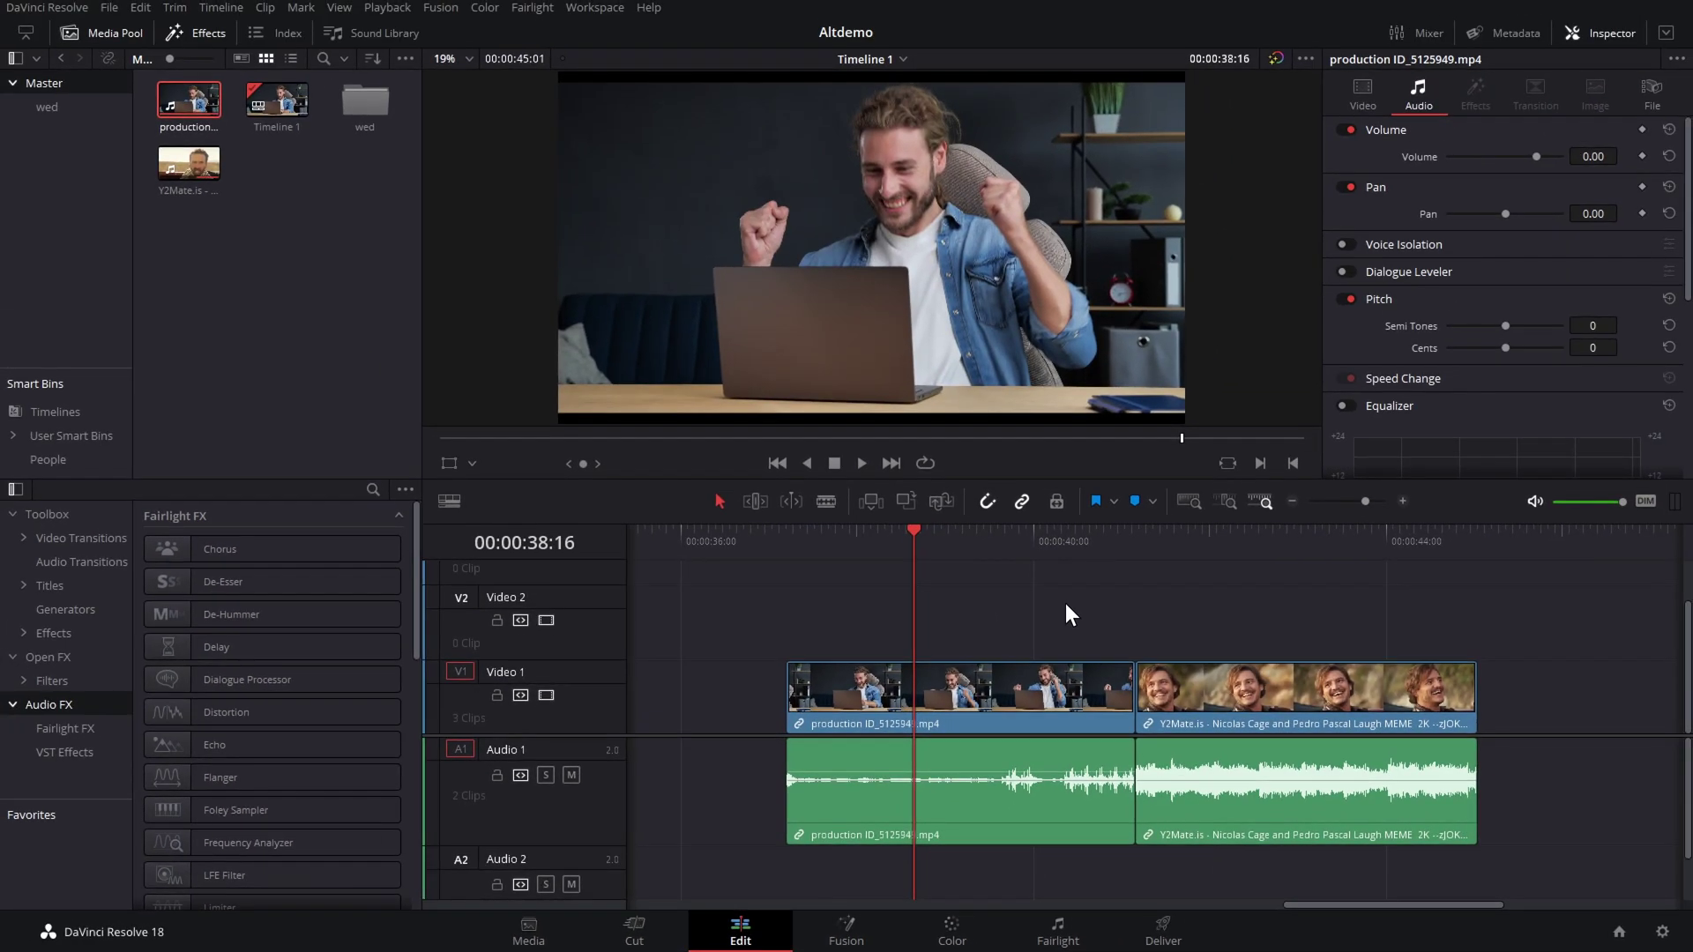
At 00:00:40:15, move only the audio cut earlier so the laughing clip's audio leads its video, then play.
drag(1054, 534, 1086, 534)
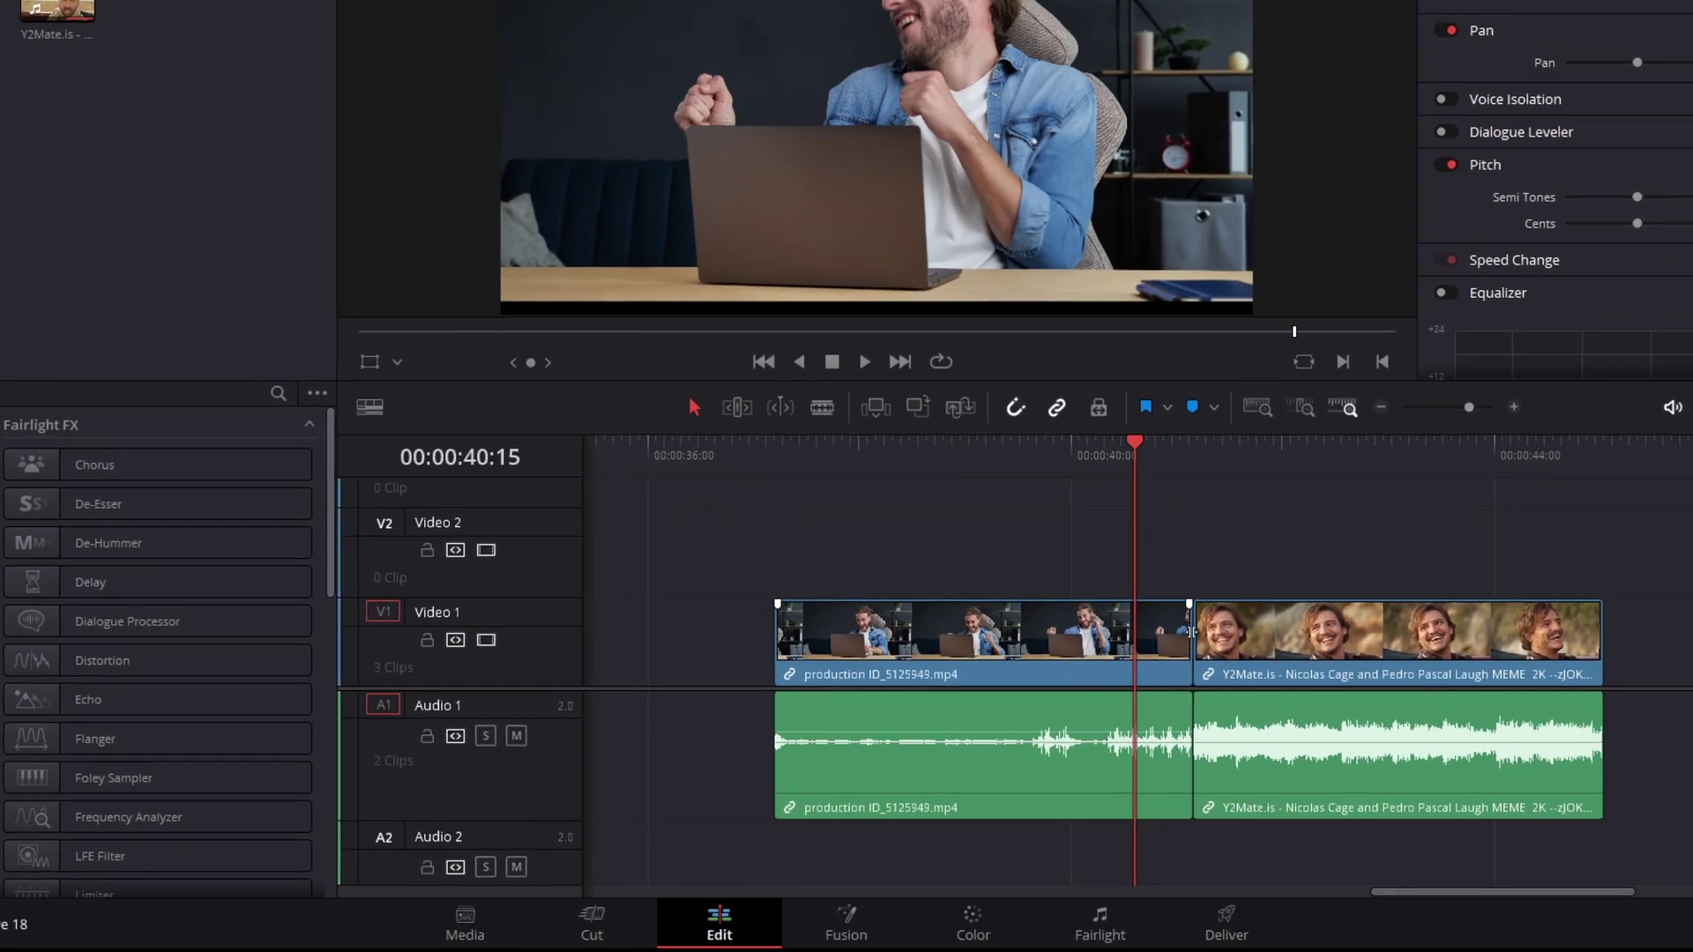
alt+click(1196, 730)
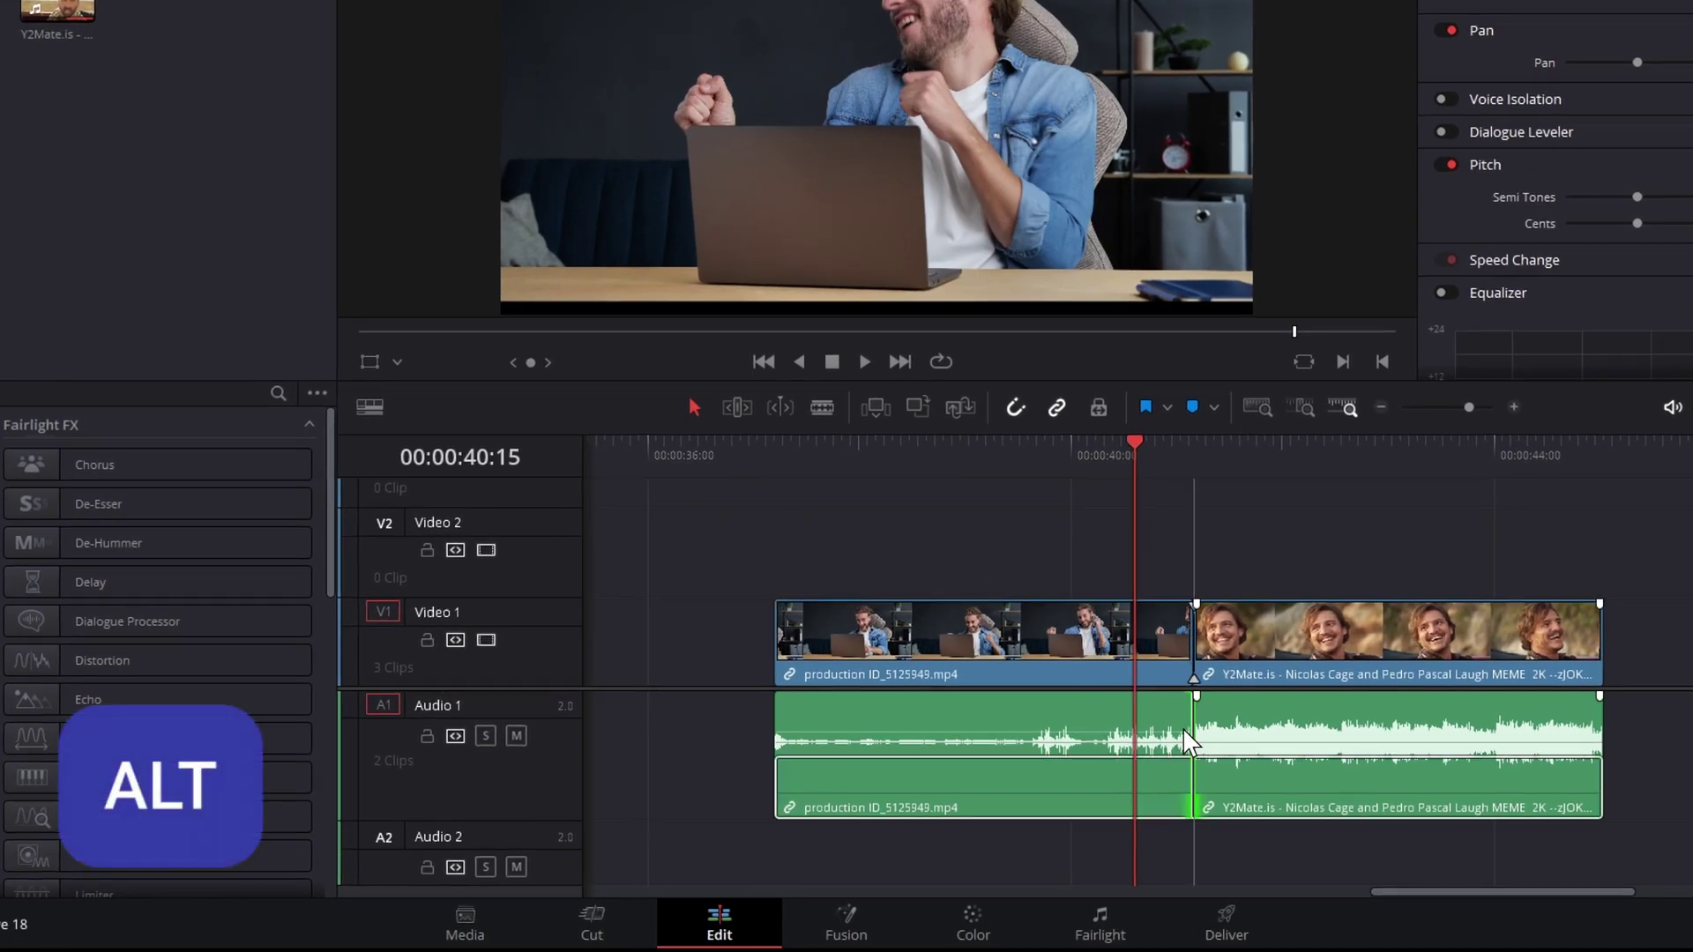
drag(1199, 740, 1169, 741)
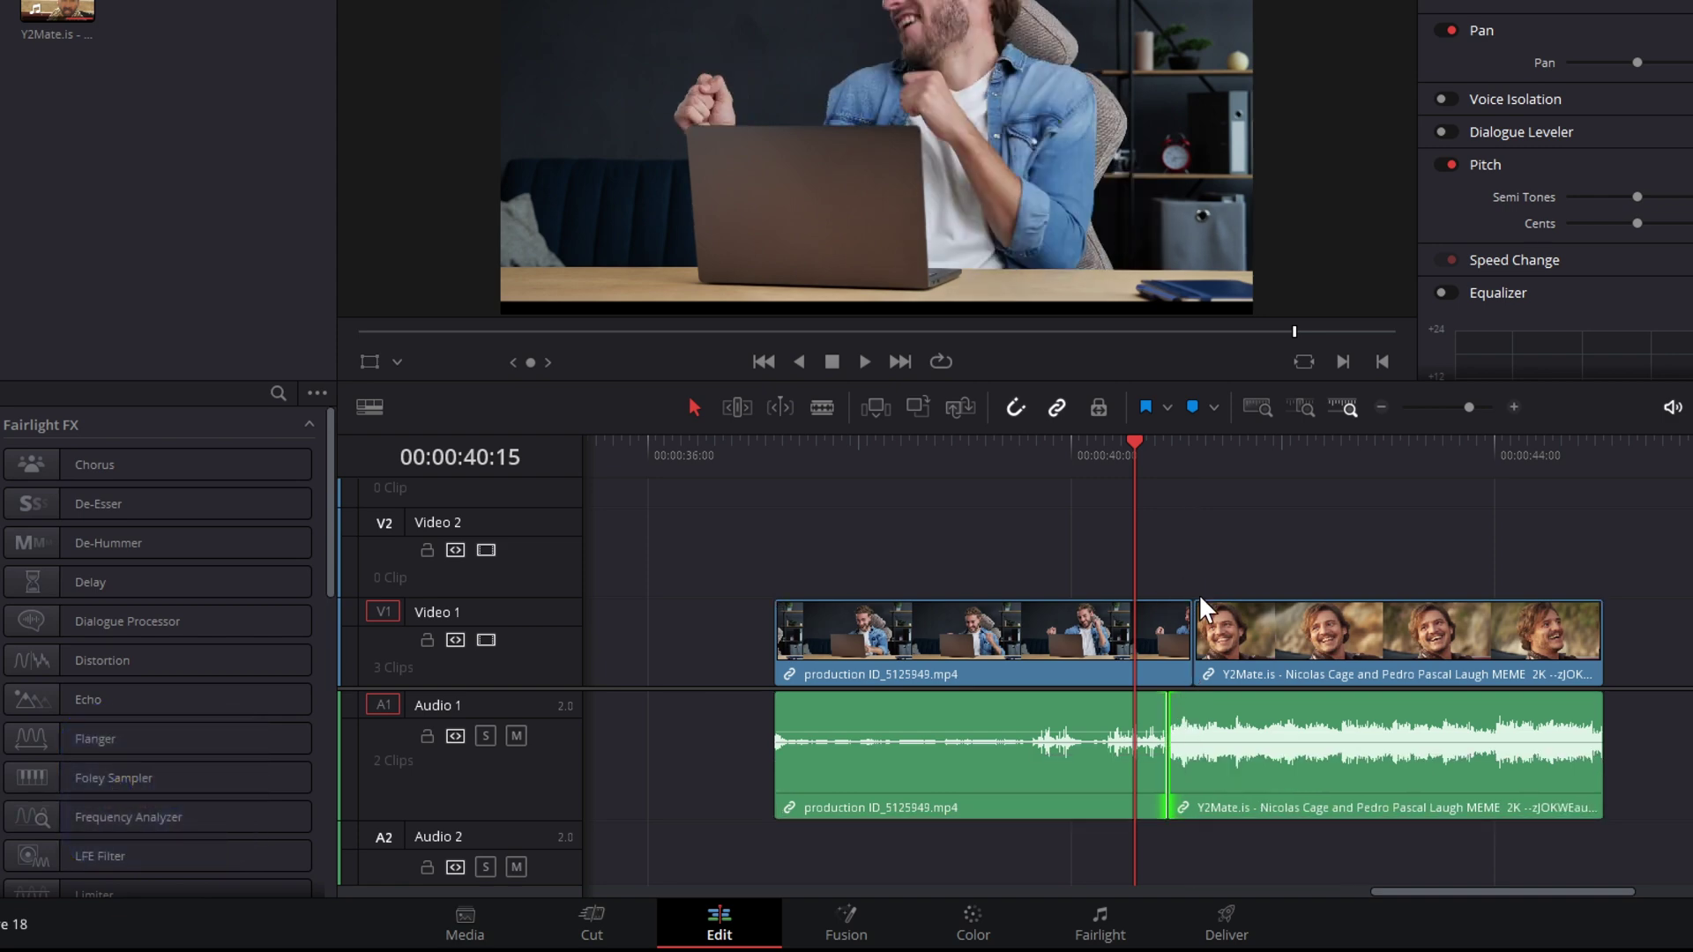
key(space)
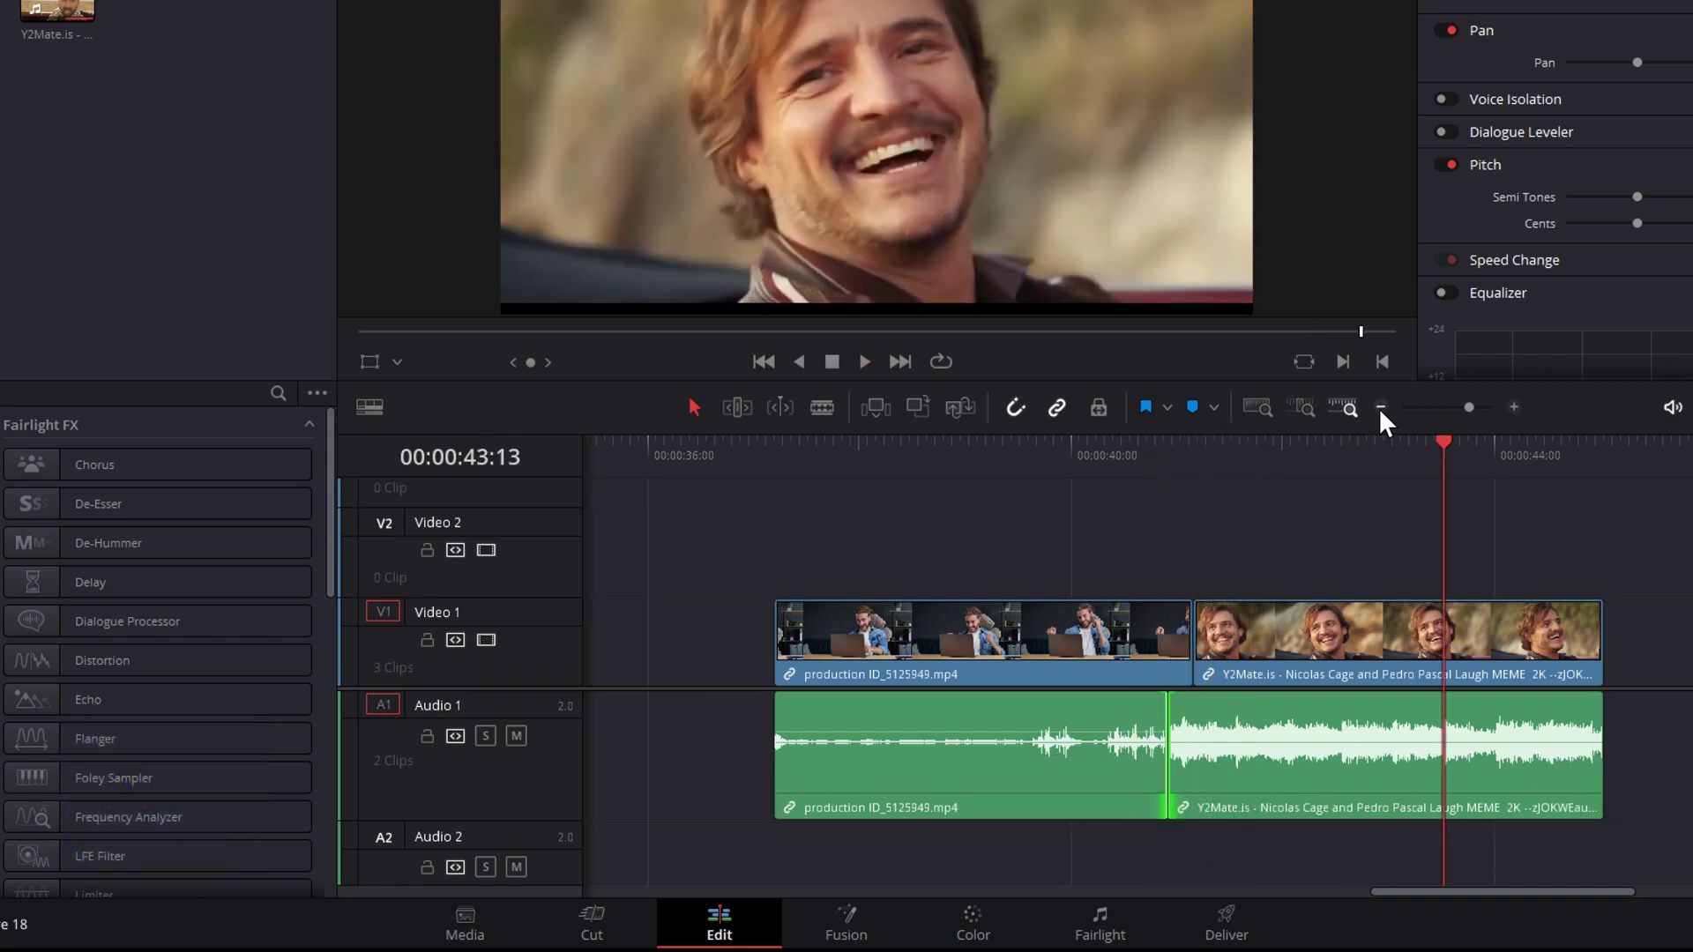
Zoom the timeline out twice and select the production clip with its audio.
click(1380, 406)
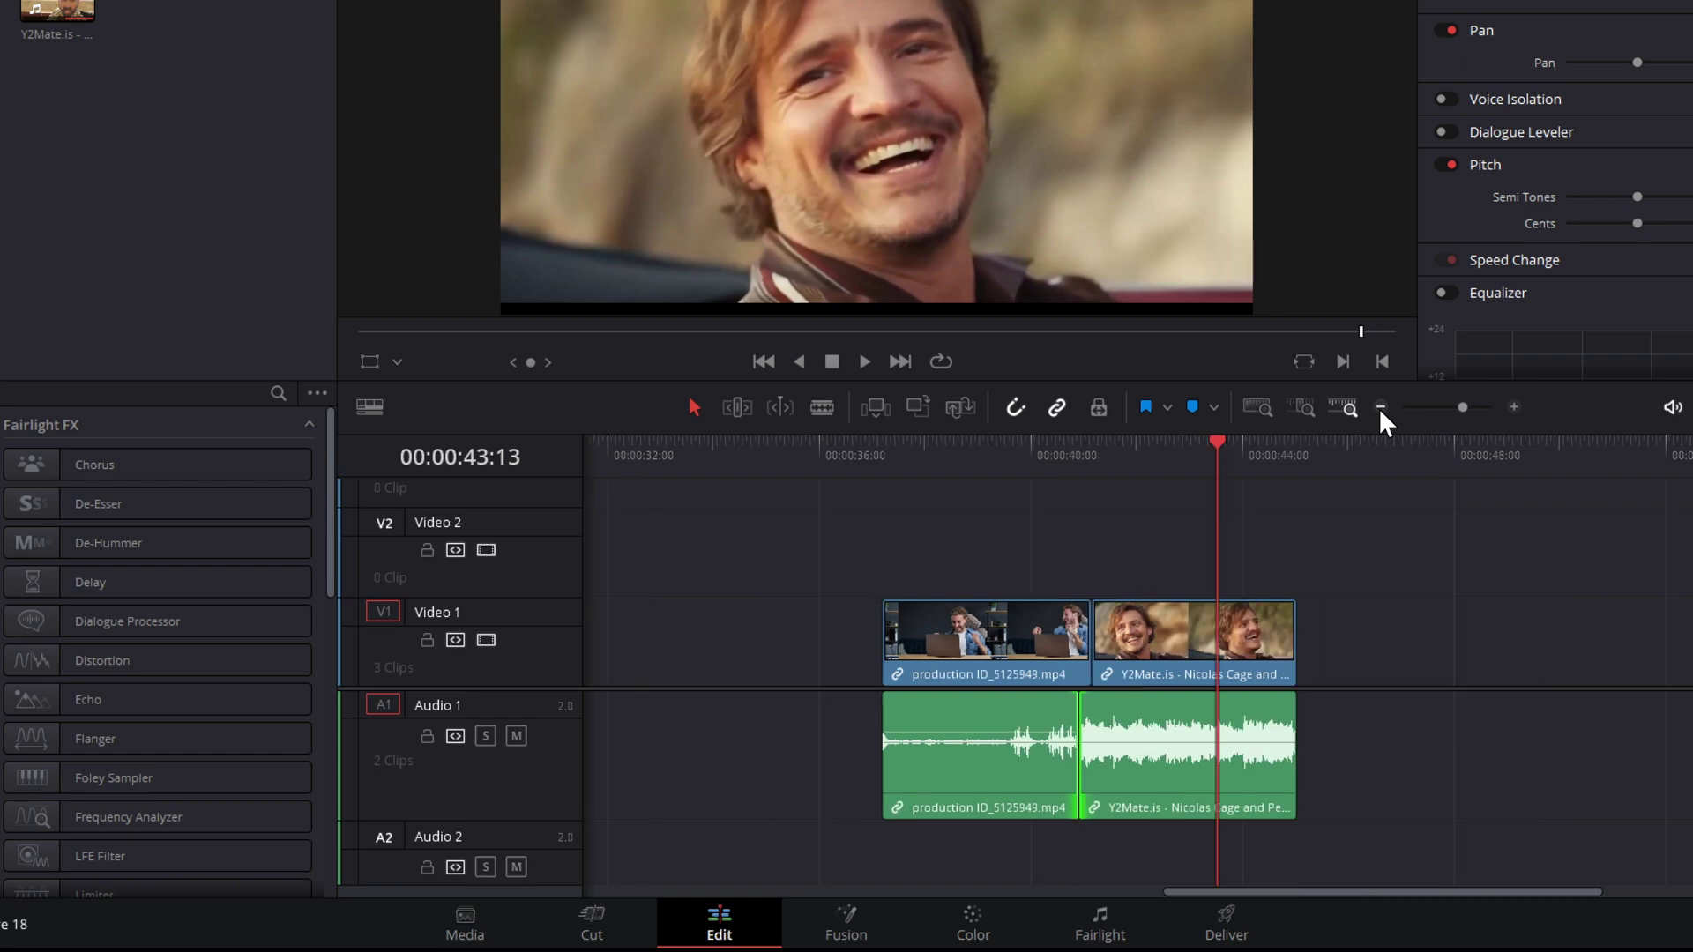
click(1380, 407)
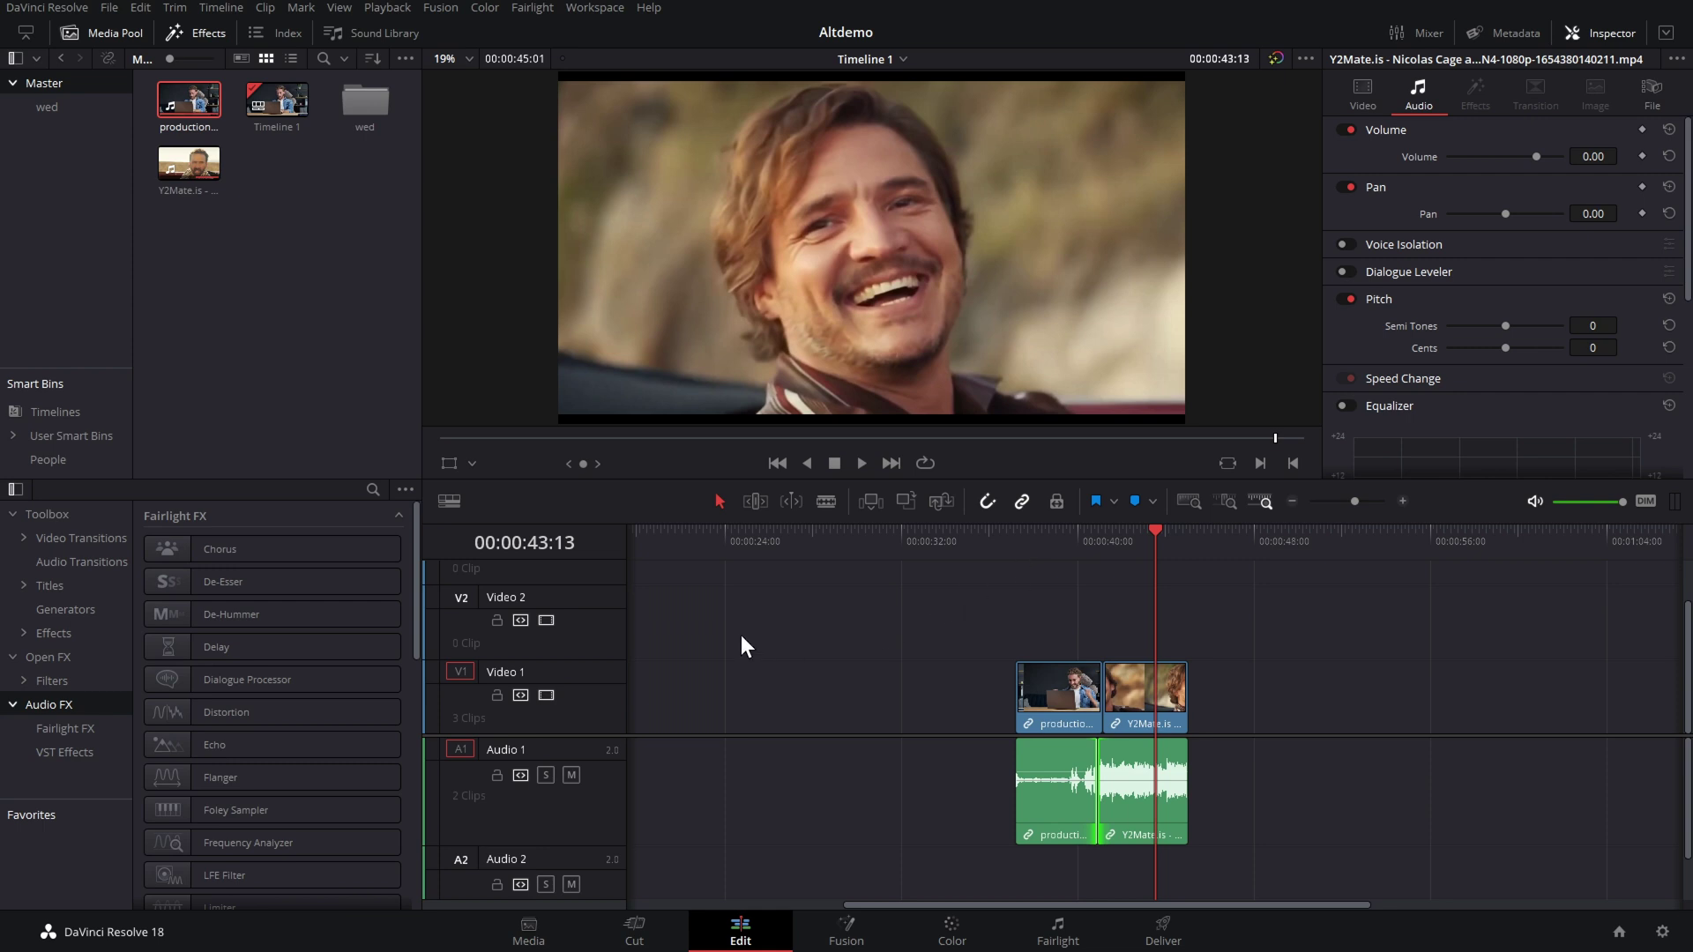
click(1061, 684)
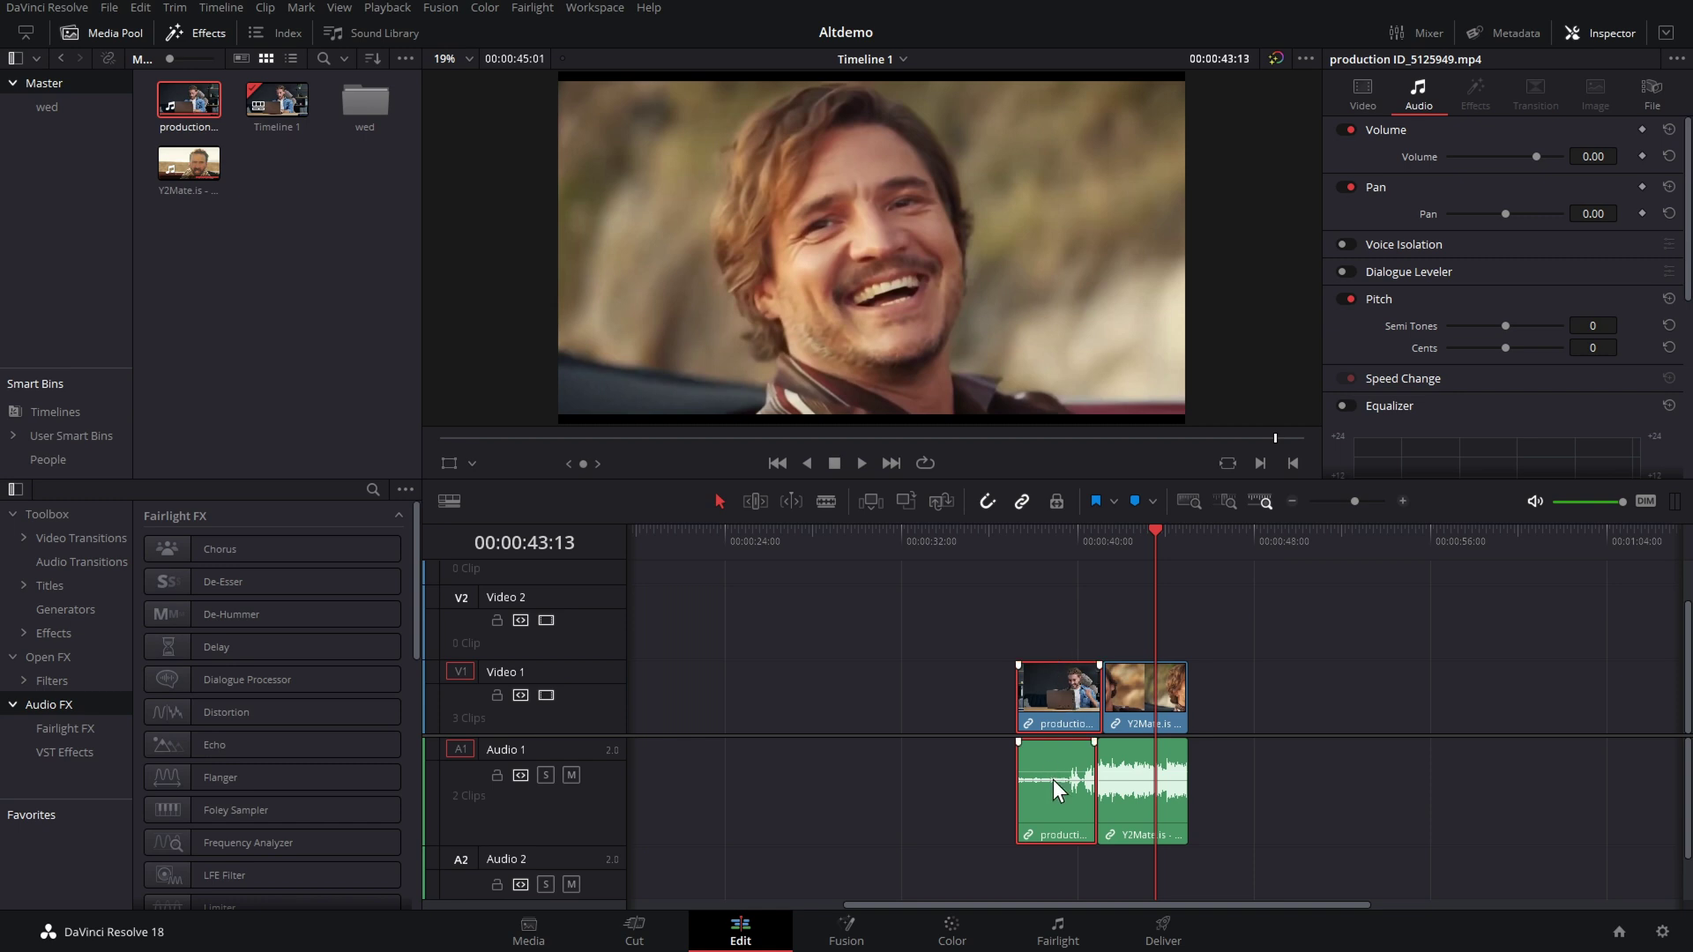
Alt-drag a copy of the production clip near 00:00:25 and an audio-only copy to about 00:00:45.
key(alt)
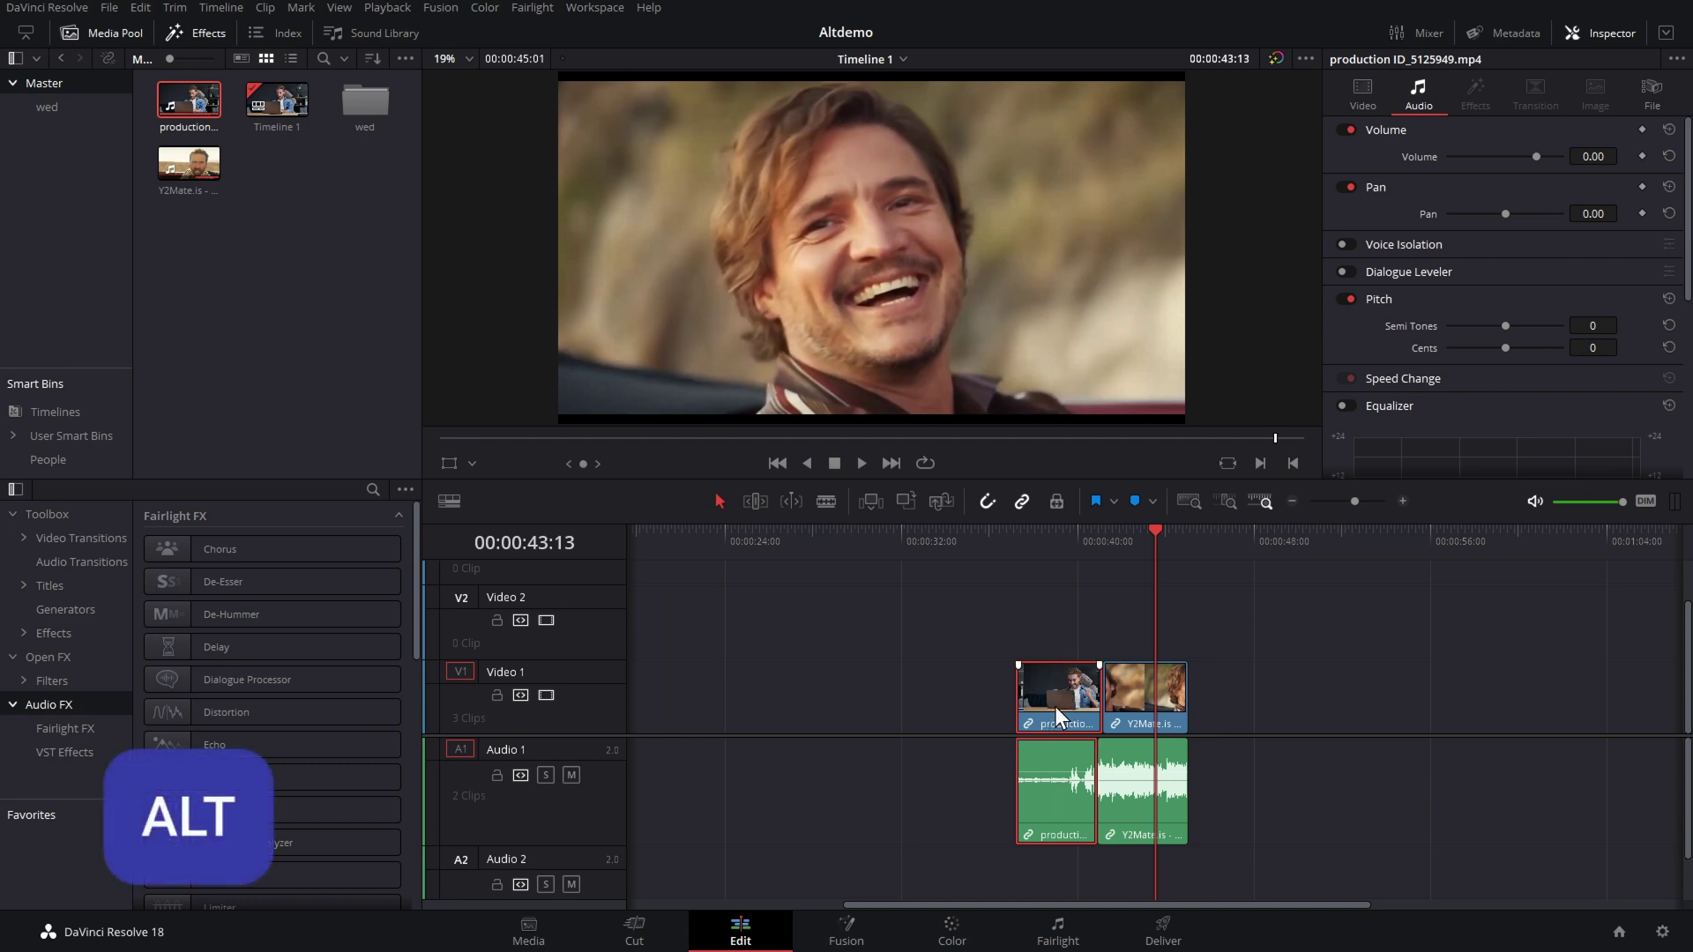
drag(1054, 707, 1359, 697)
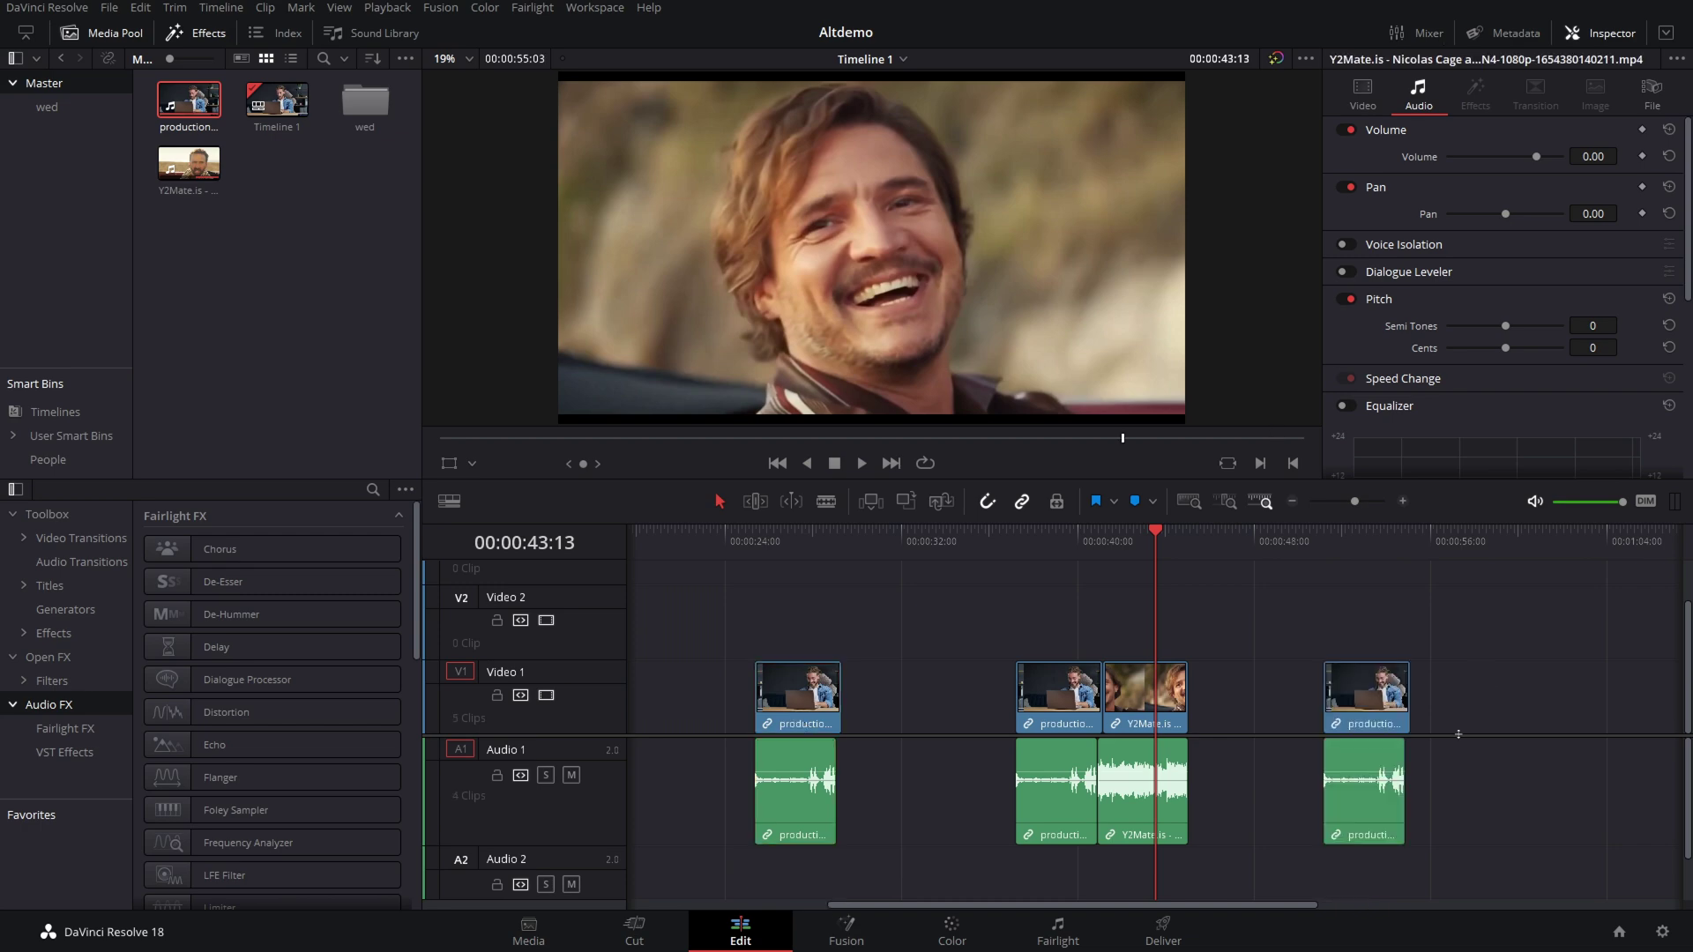
click(1362, 811)
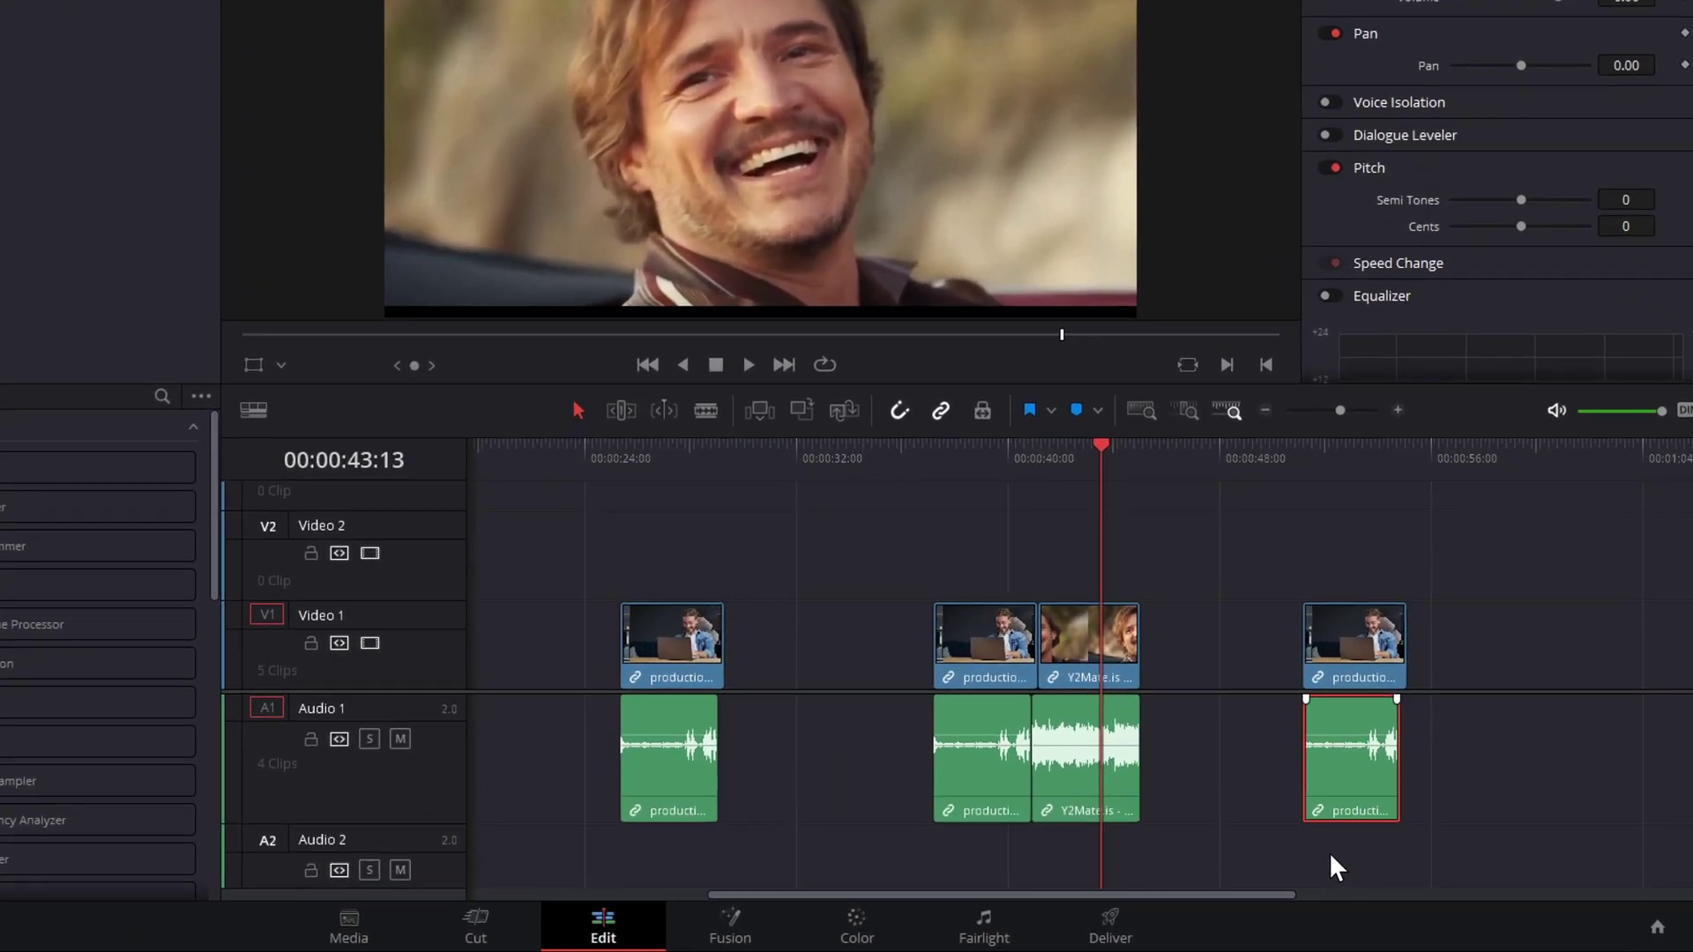
drag(1337, 785, 1195, 782)
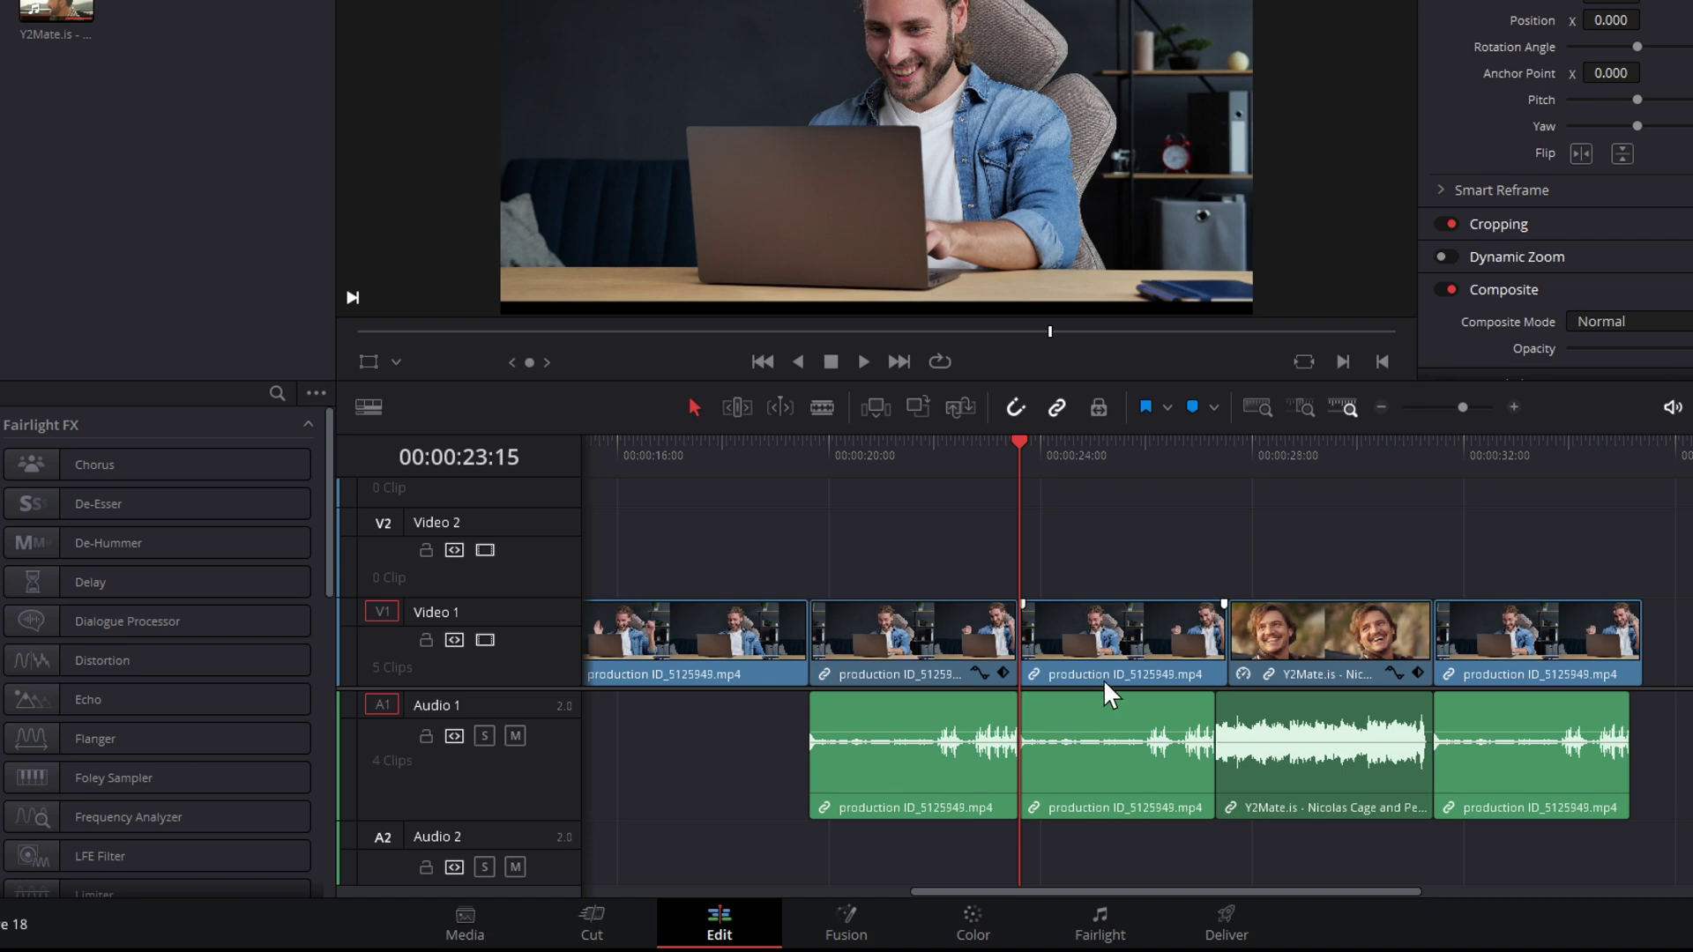
Move the third Video 1 production clip up and down tracks with Alt+Up/Down.
click(1102, 662)
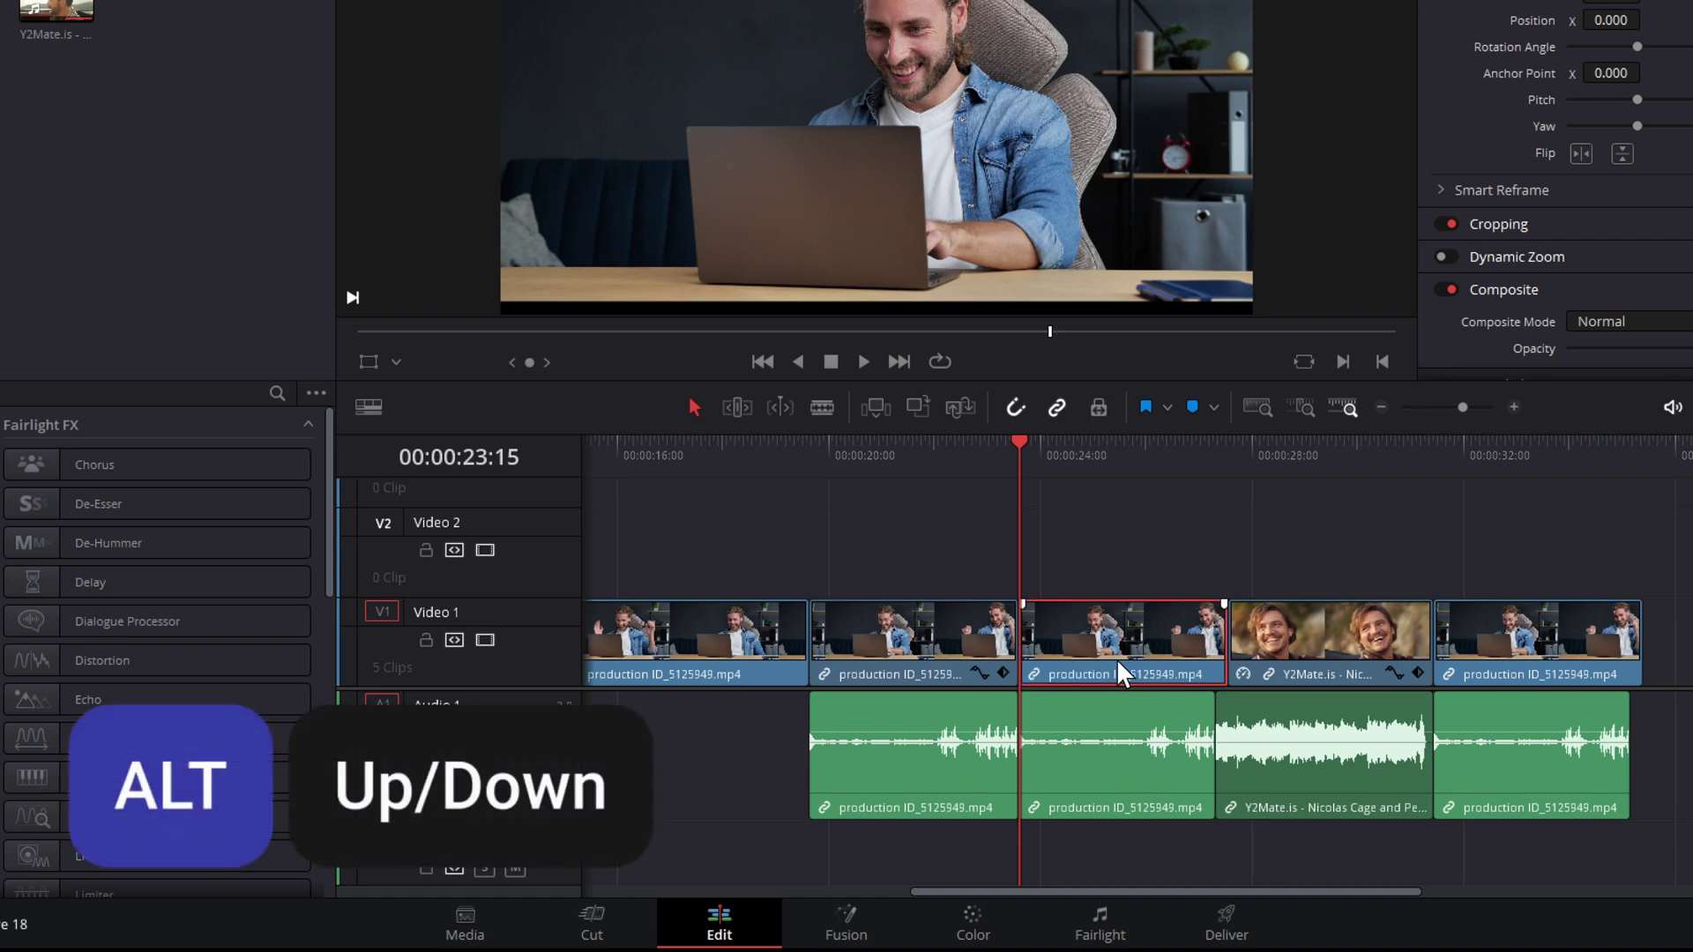
key(alt+Up)
key(alt+Down)
key(alt+Up)
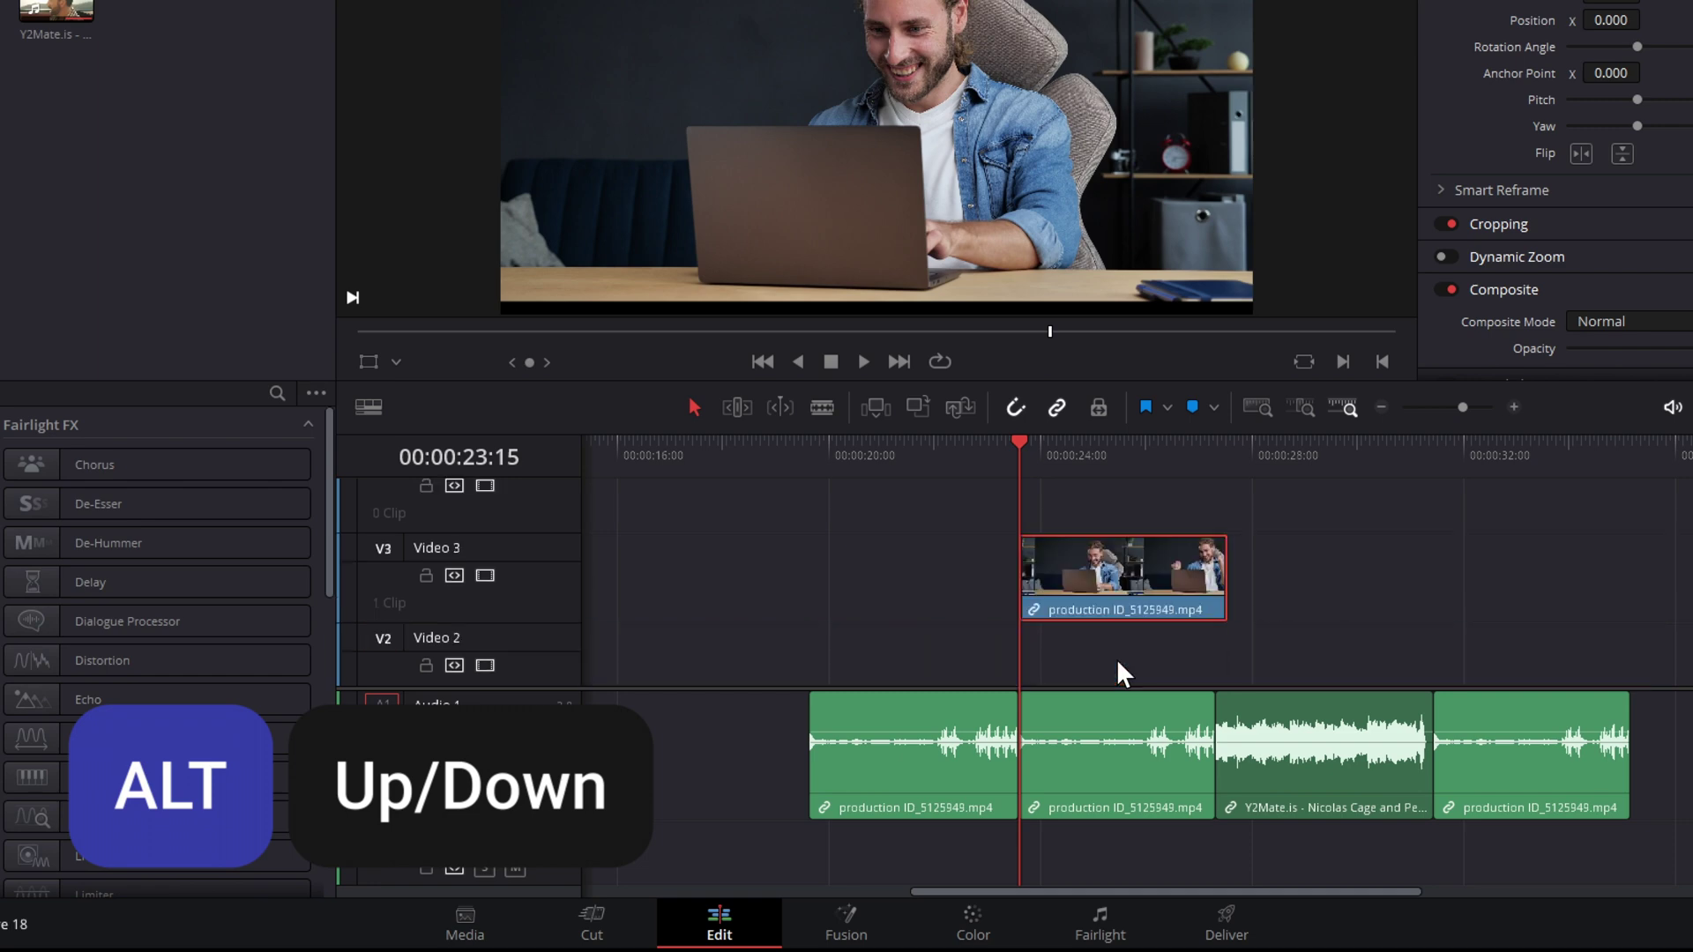
key(alt+Down)
key(alt+Up)
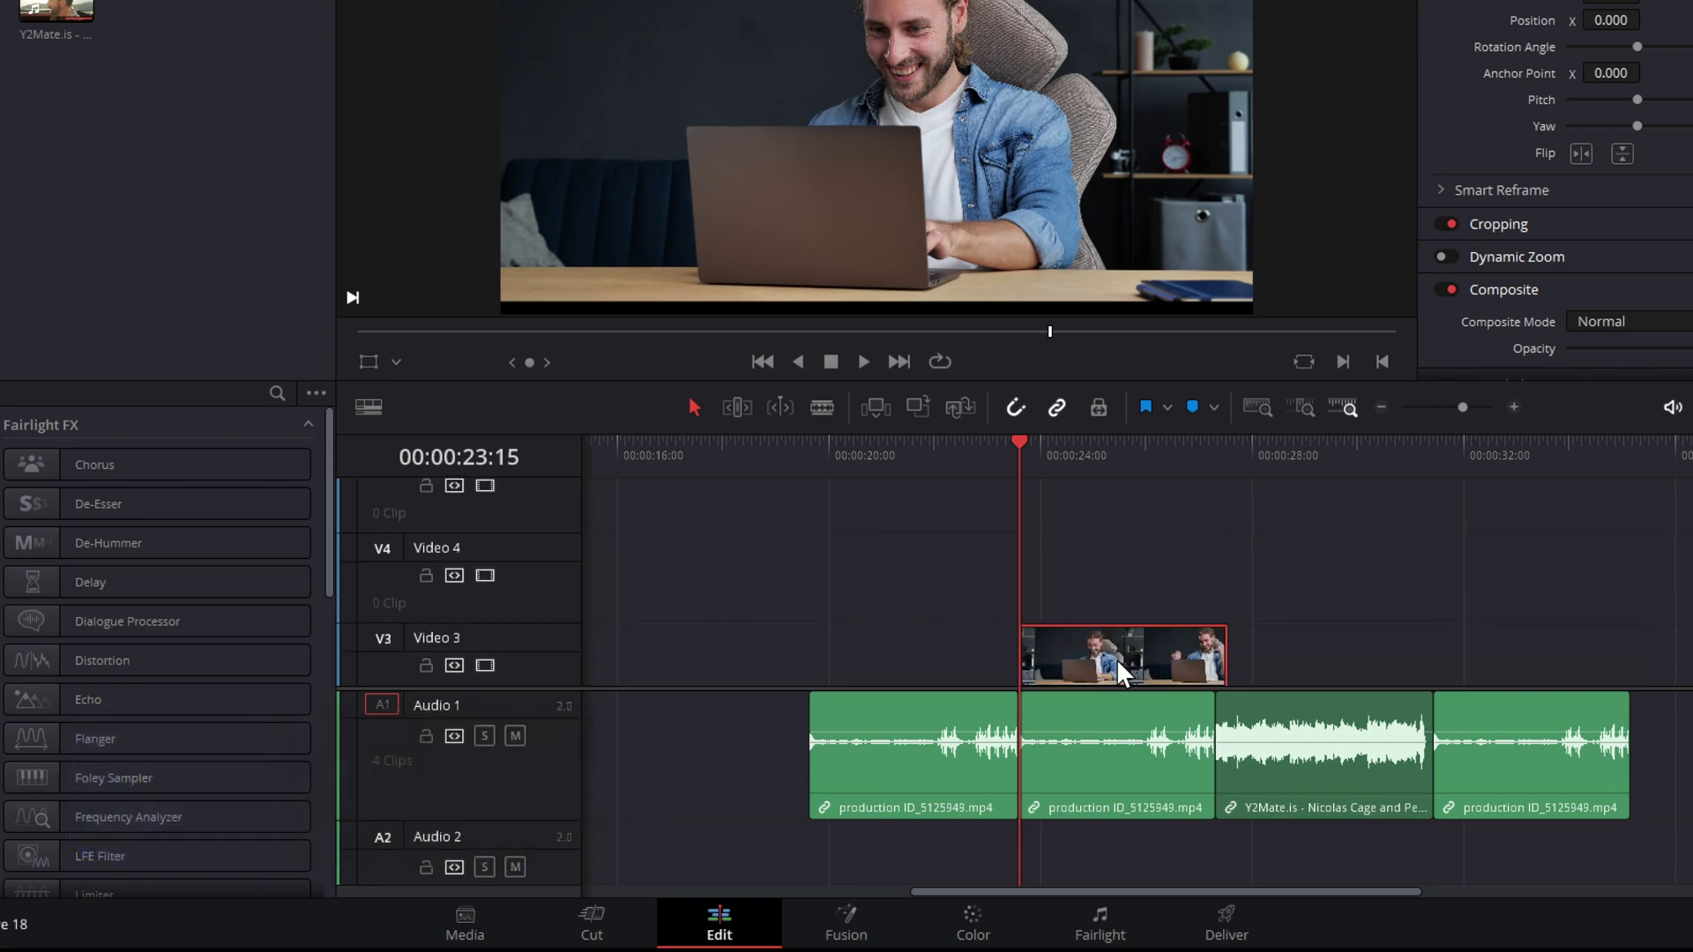
Bring the clip to Video 2, then drag it vertically between tracks without changing its timing.
key(alt+Down)
key(alt+Down)
key(alt+Up)
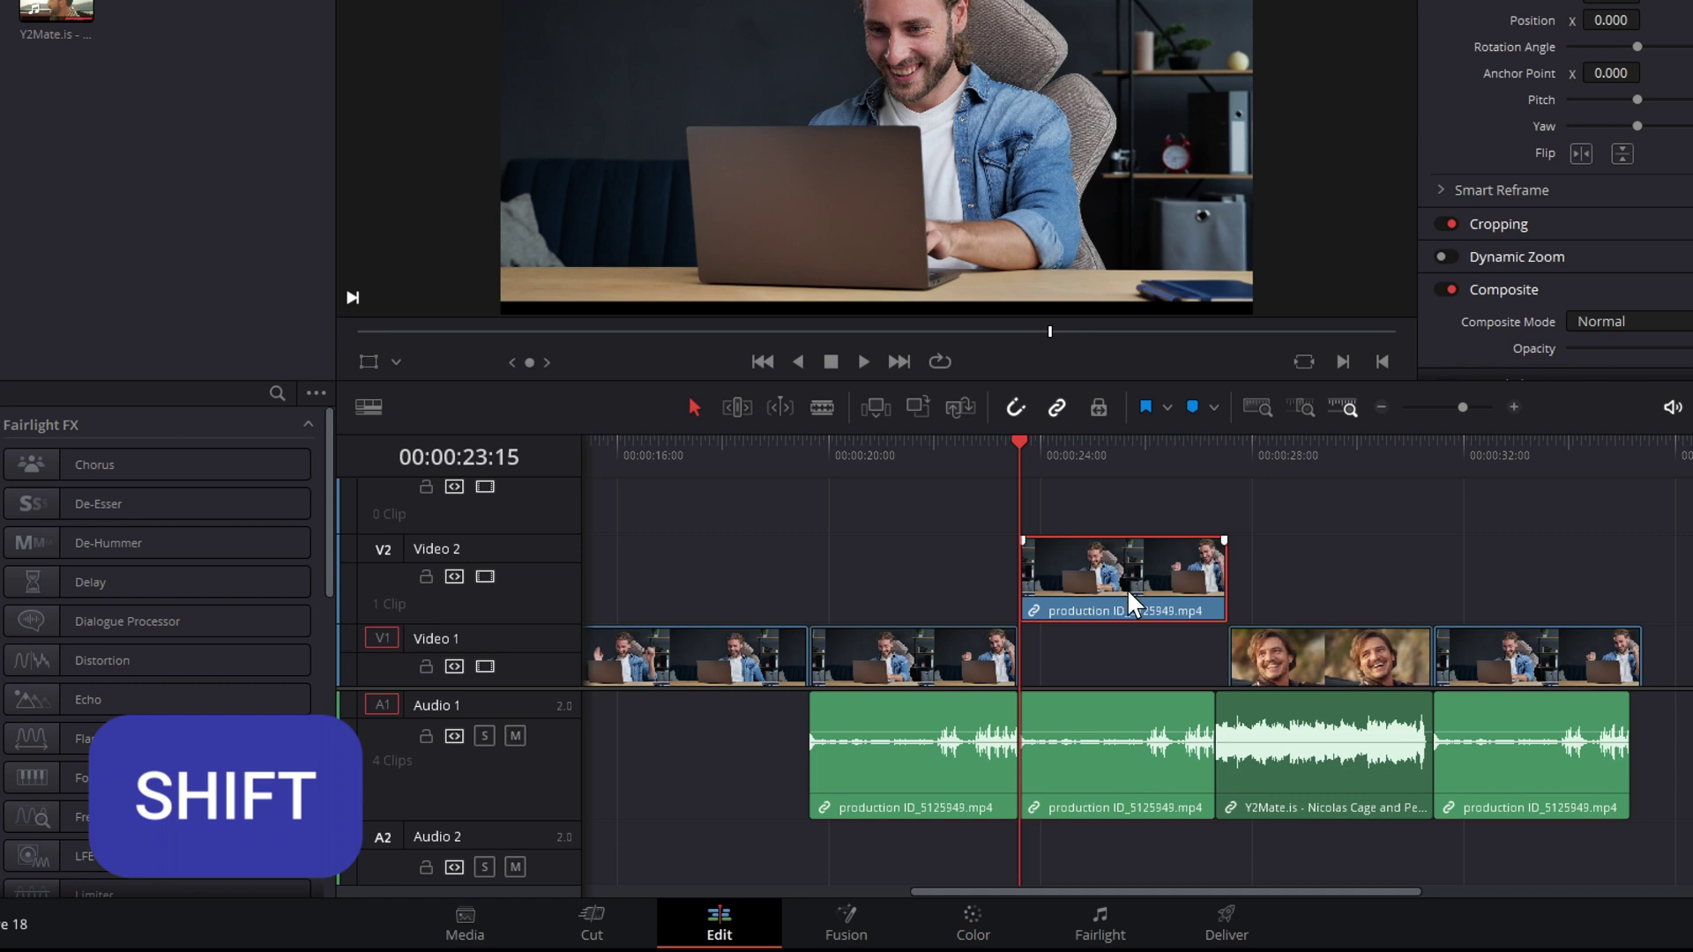
mouse_move(1124, 588)
mouse_down()
mouse_move(1040, 546)
mouse_move(1242, 589)
mouse_move(839, 586)
mouse_move(1231, 582)
mouse_move(1044, 578)
mouse_move(1112, 580)
mouse_move(1109, 508)
mouse_move(1095, 589)
mouse_move(1108, 493)
mouse_move(1111, 589)
mouse_move(1120, 484)
mouse_move(1104, 568)
mouse_move(1116, 634)
mouse_move(1124, 619)
mouse_up()
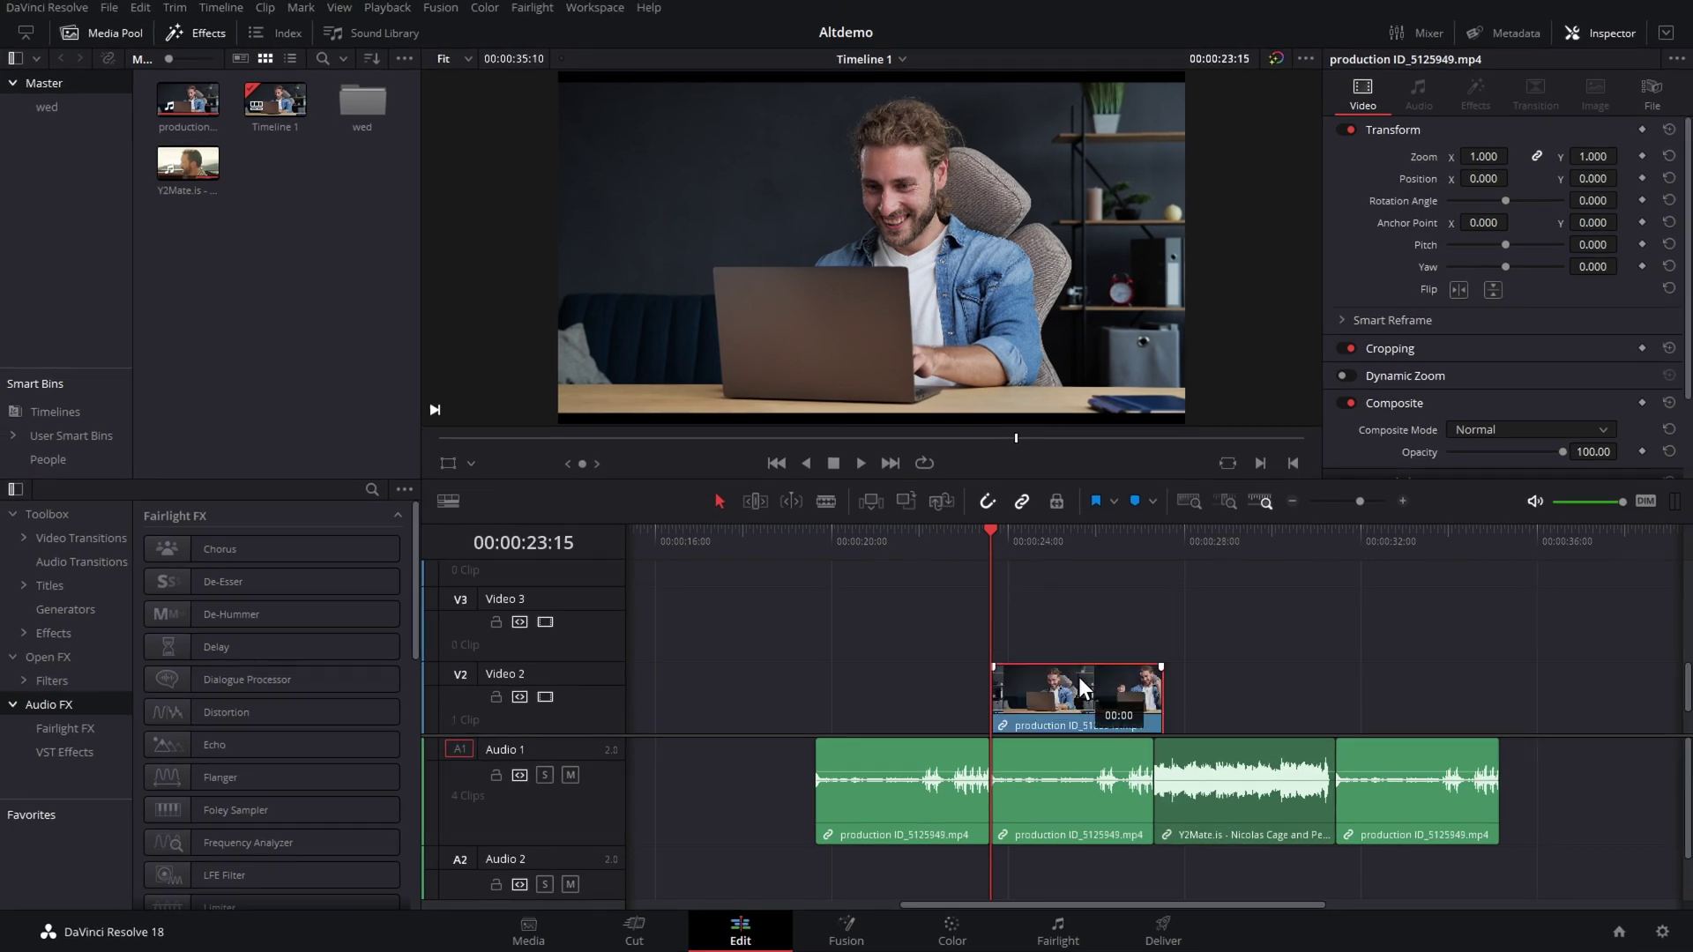
mouse_move(1080, 679)
mouse_down()
mouse_move(1074, 635)
mouse_move(1076, 660)
mouse_move(1319, 707)
mouse_move(961, 703)
mouse_move(1139, 685)
mouse_move(1098, 685)
mouse_up()
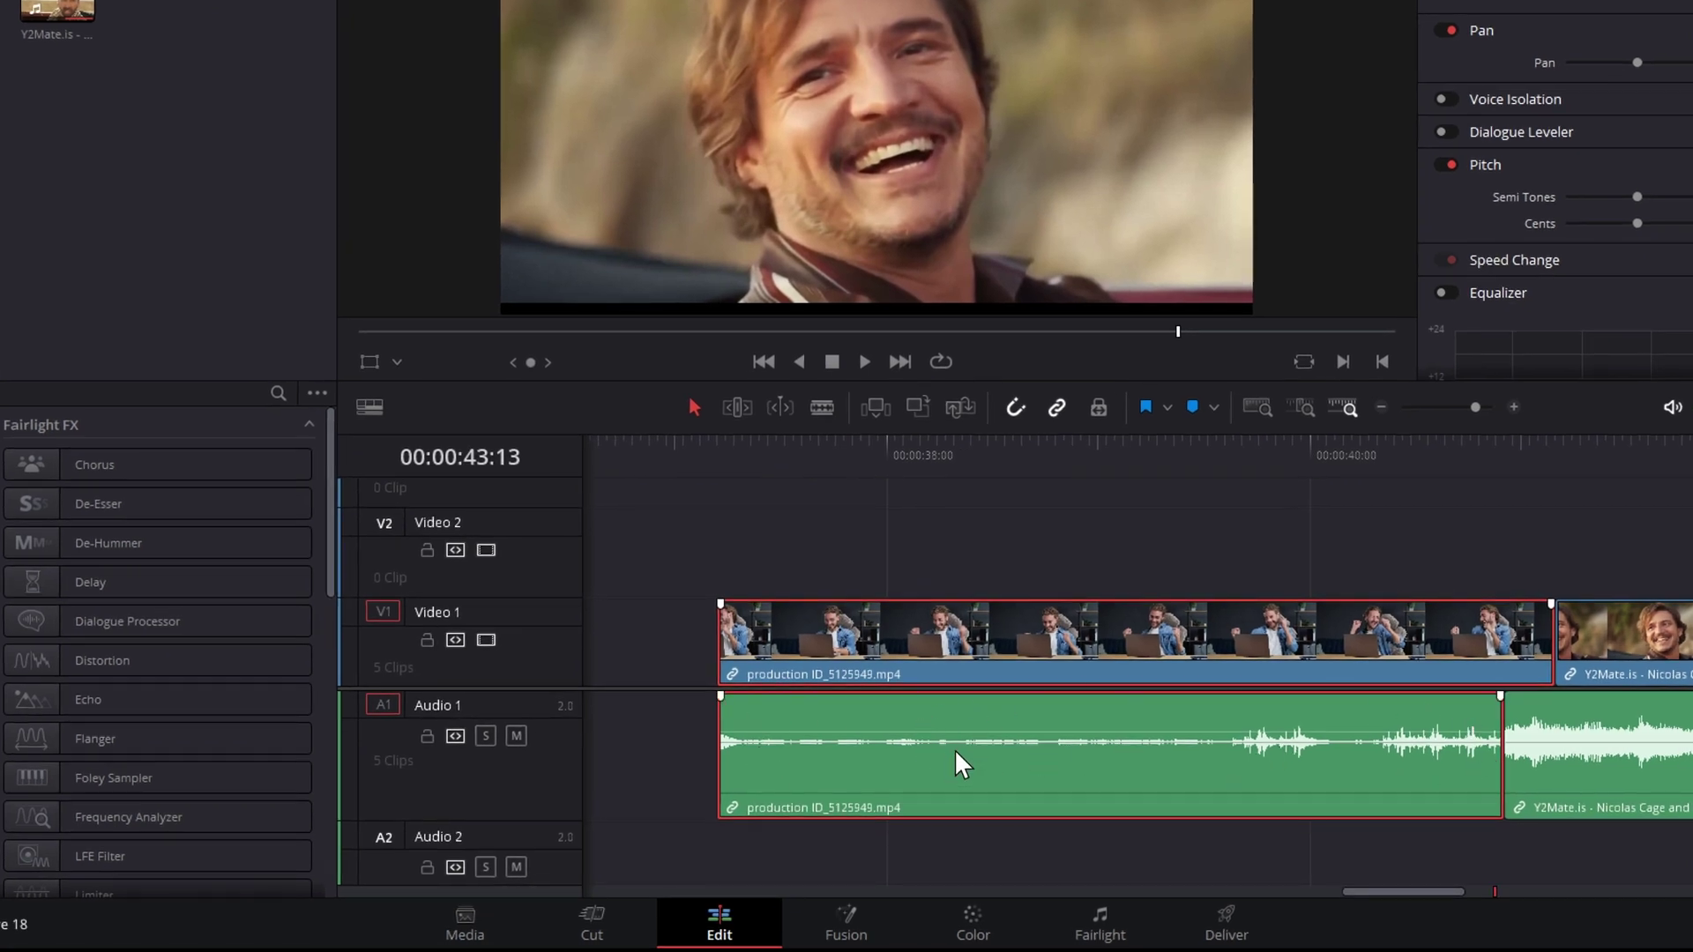
Set the audio volume to 3.13 dB, add four keyframes, boost the middle to 10.94 dB, lower the end.
mouse_move(974, 731)
mouse_down()
mouse_move(970, 700)
mouse_move(964, 721)
mouse_up()
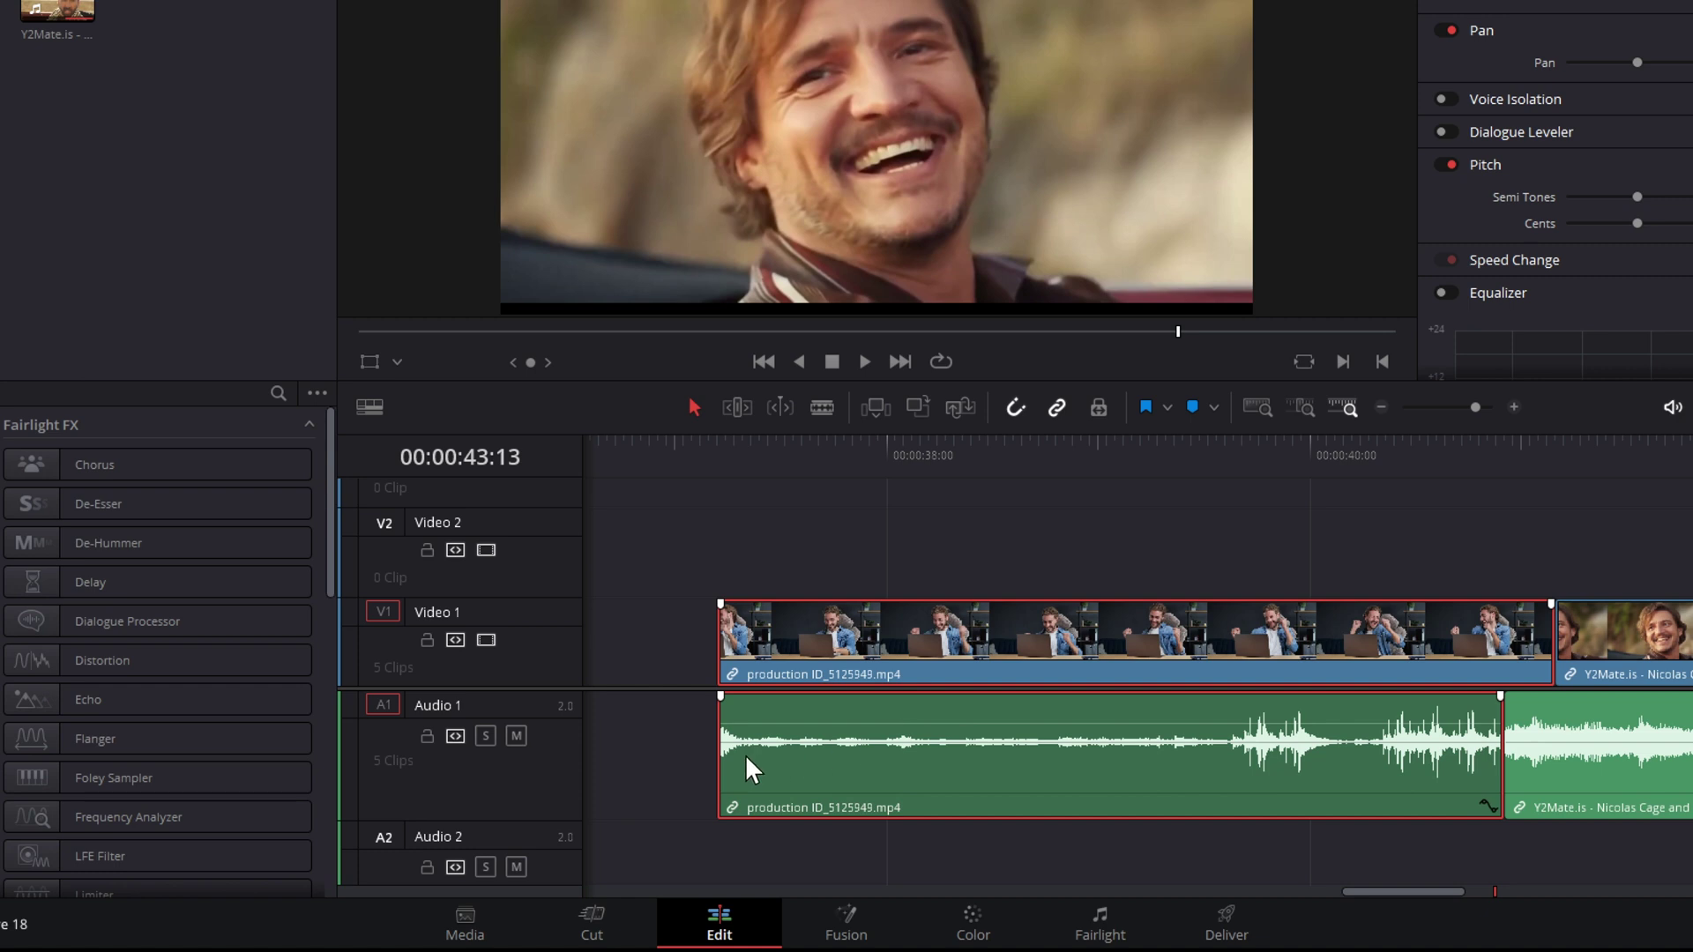
key(alt)
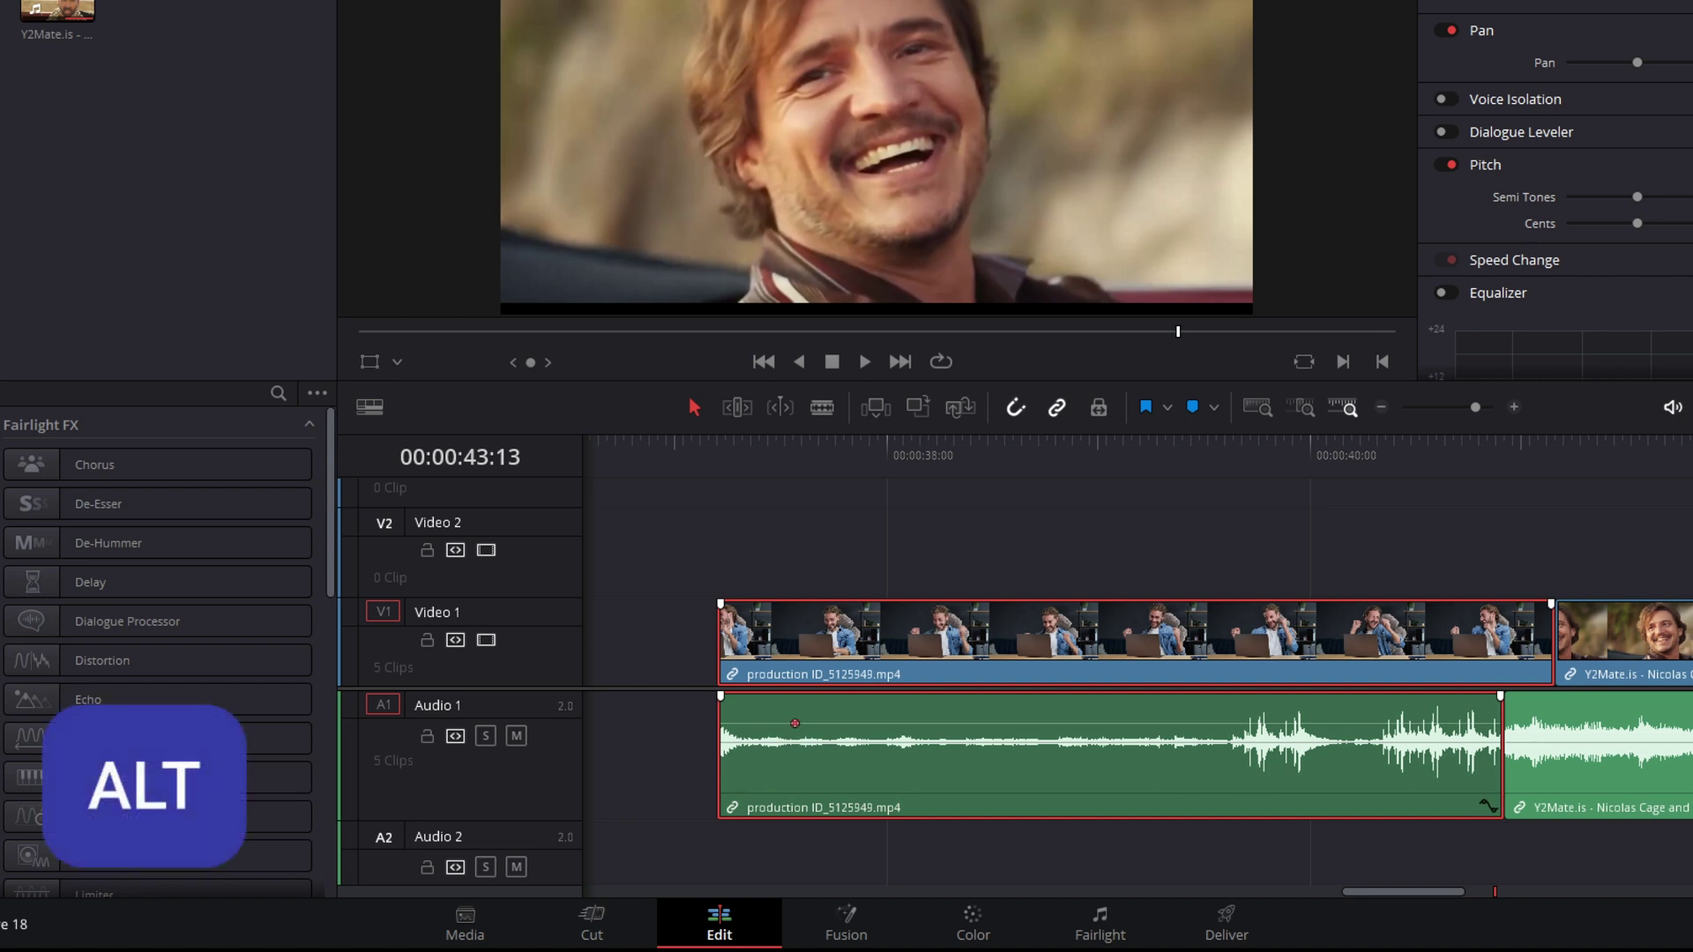
alt+click(795, 723)
alt+click(921, 723)
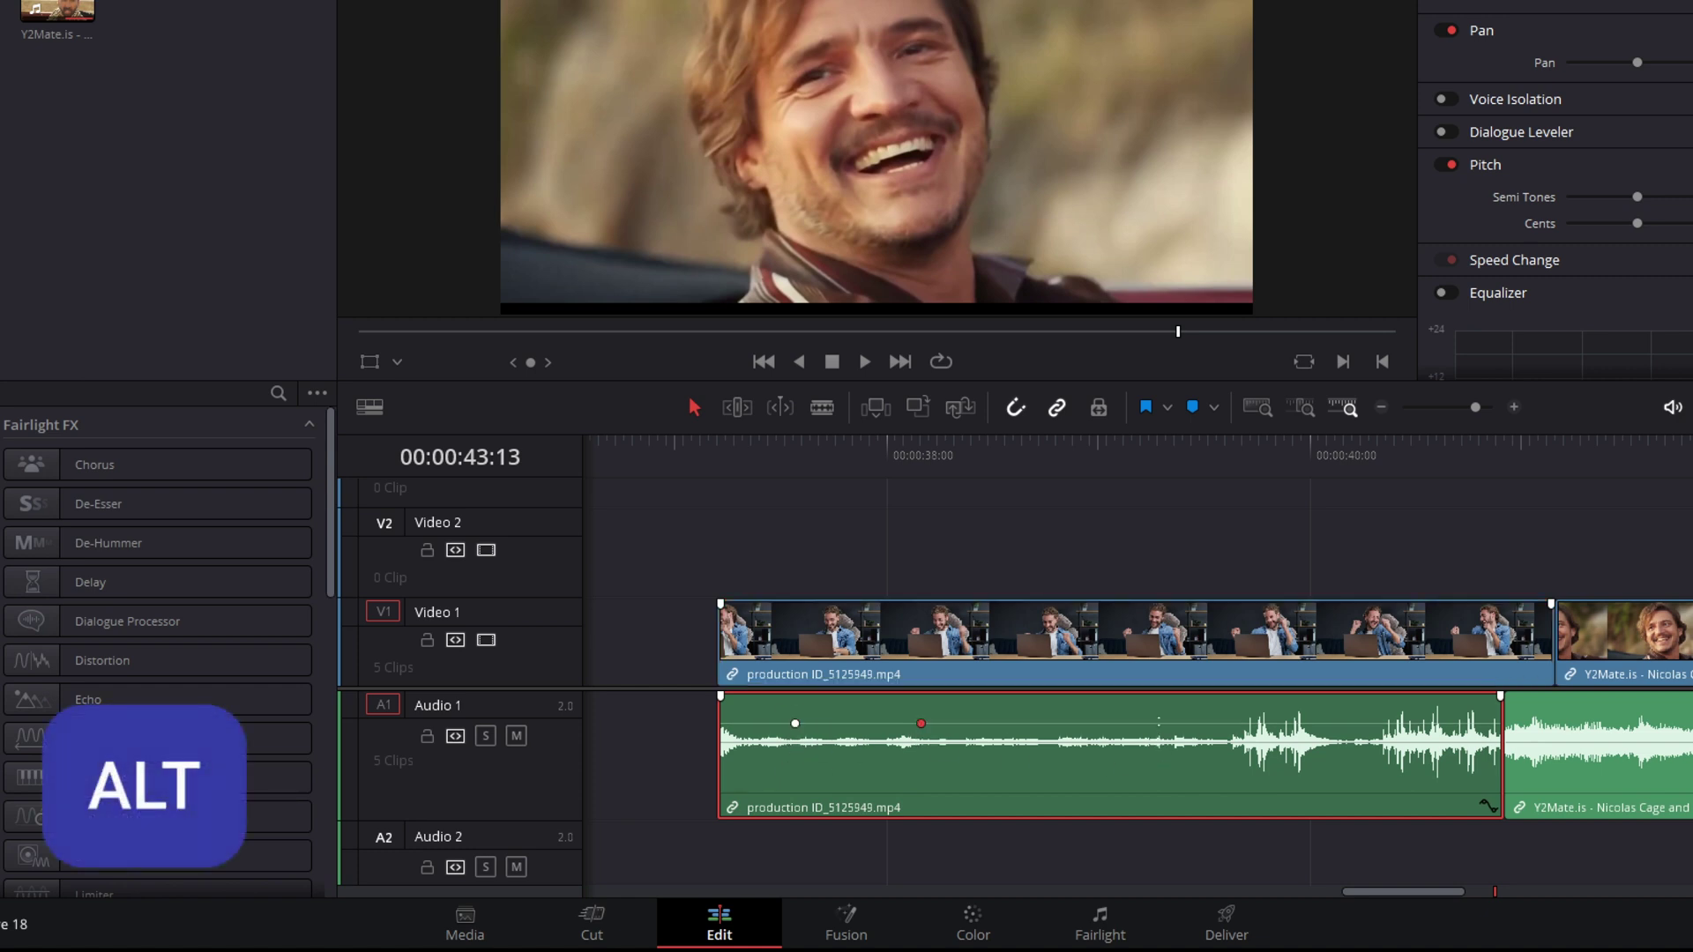
alt+click(1157, 723)
alt+click(1350, 723)
drag(1023, 723, 1023, 708)
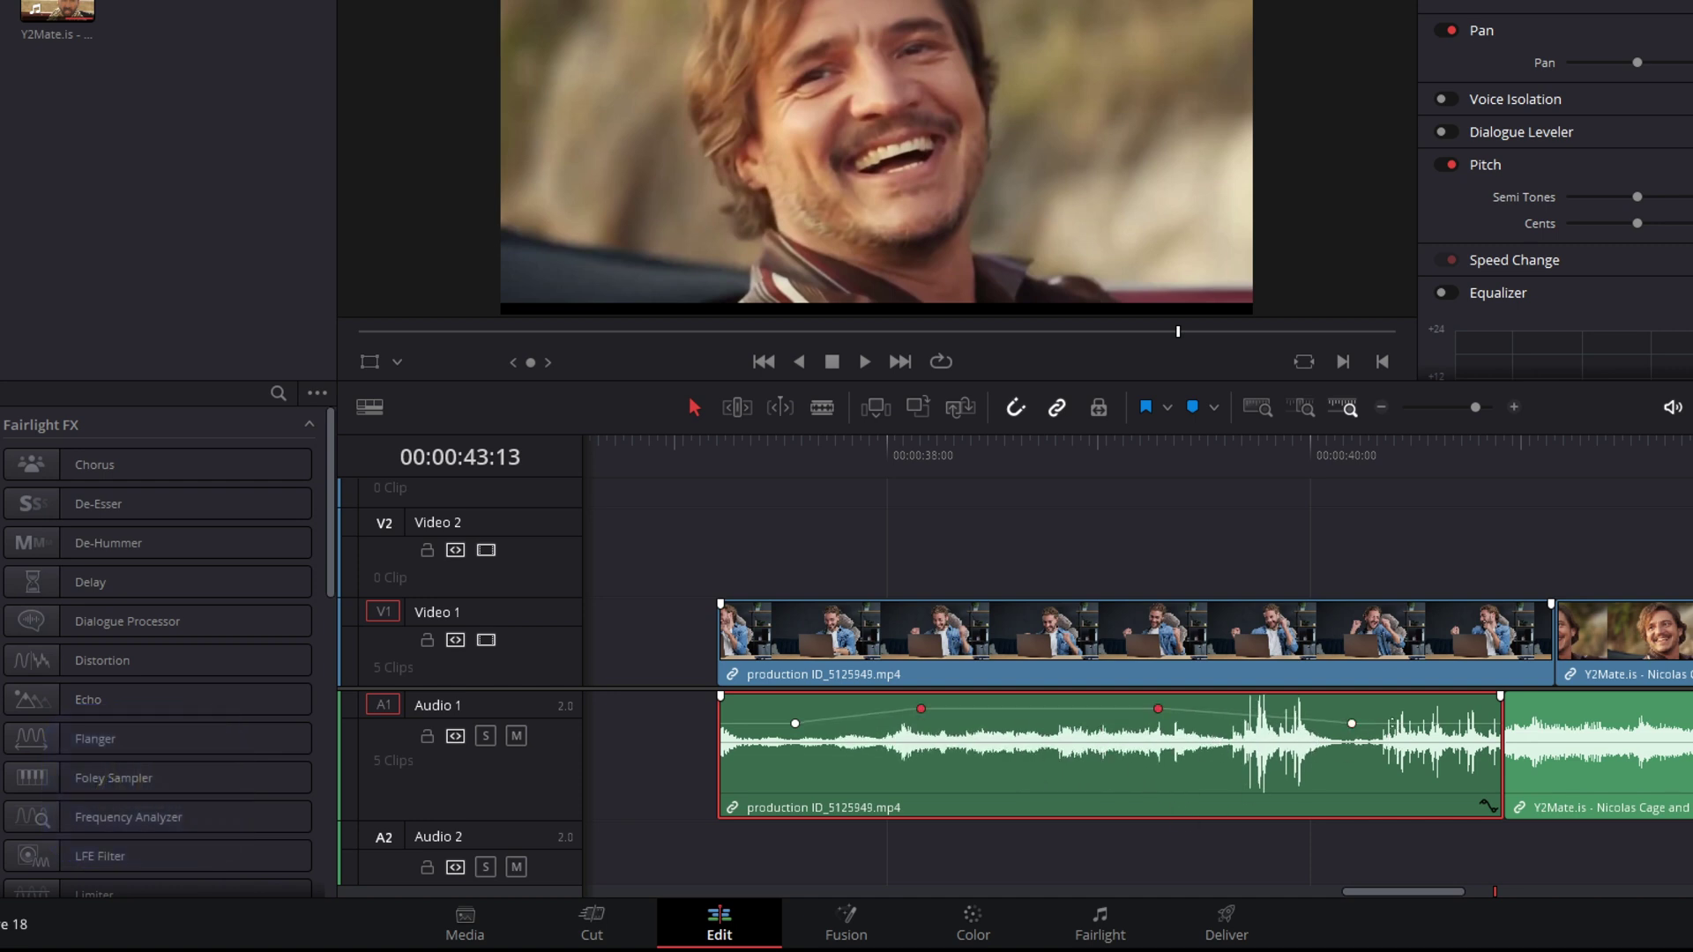
drag(1420, 723, 1420, 735)
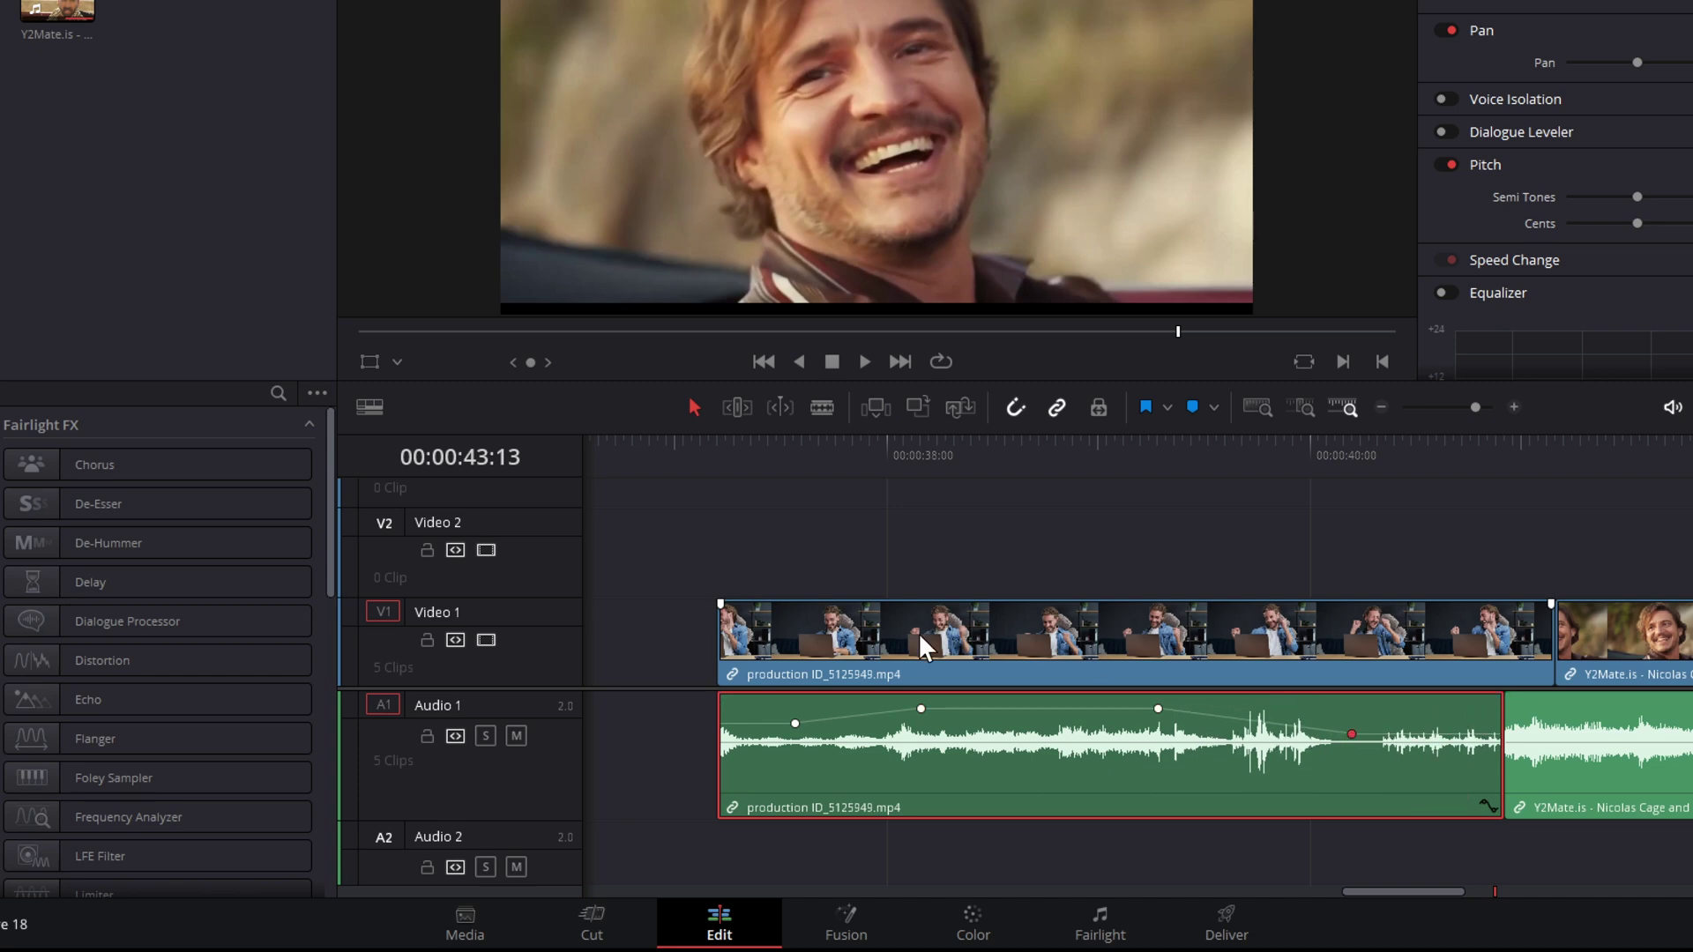
Play back the volume changes from 00:00:37:09, then reselect the Audio 1 production clip.
click(746, 458)
key(space)
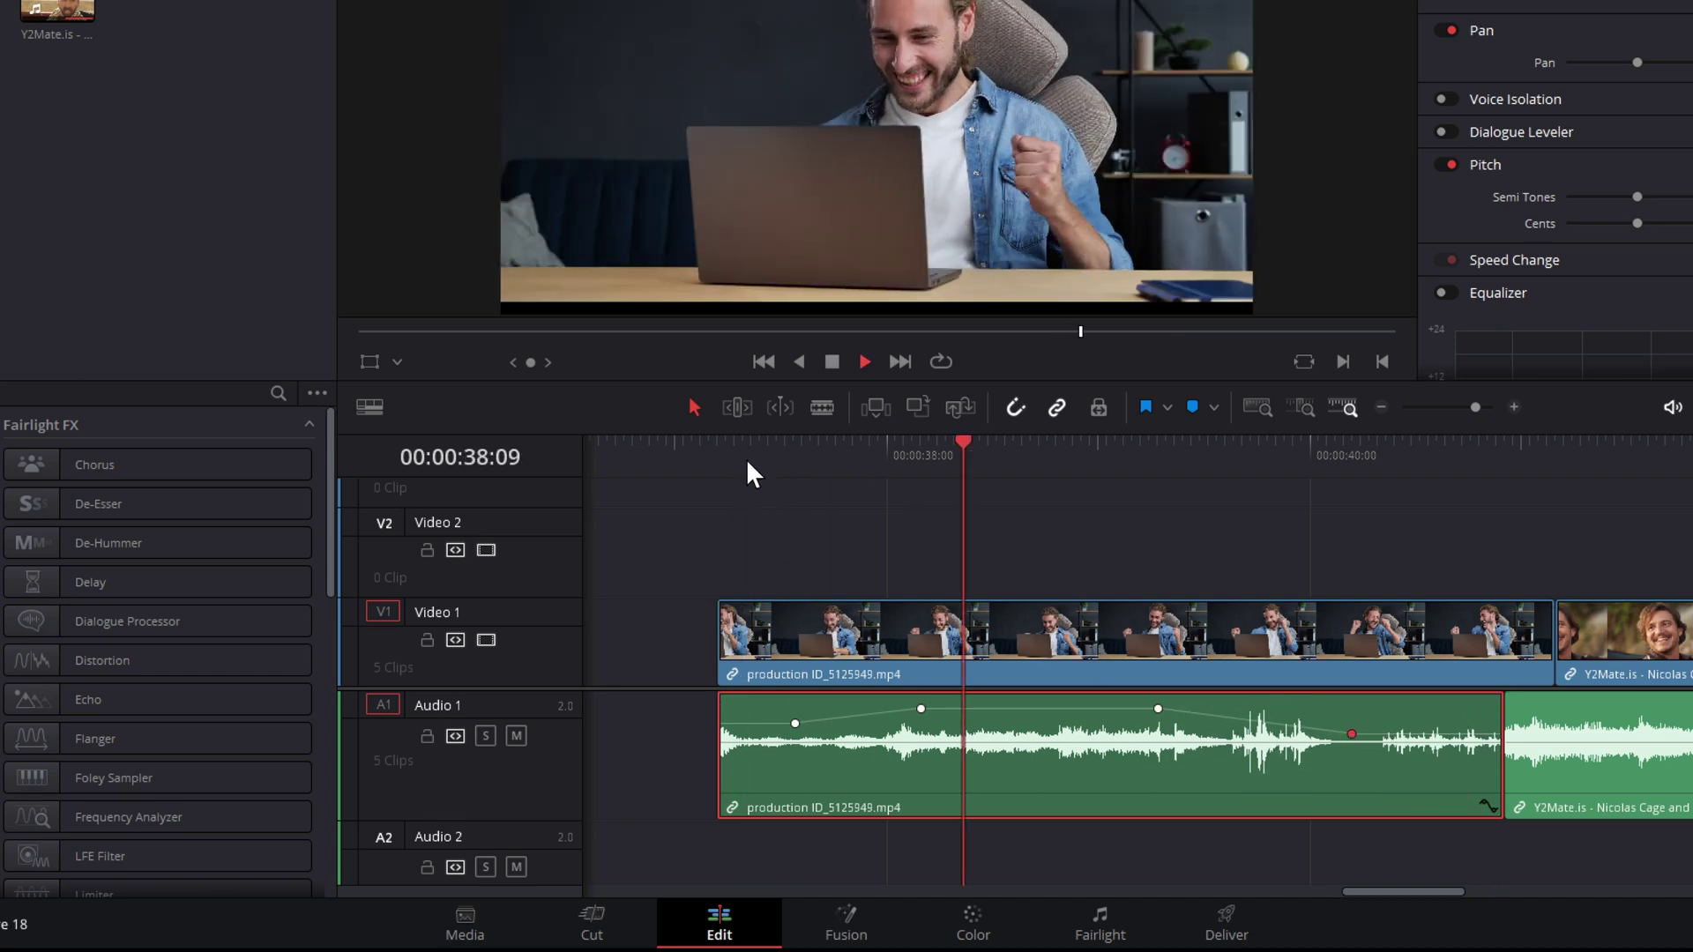
key(space)
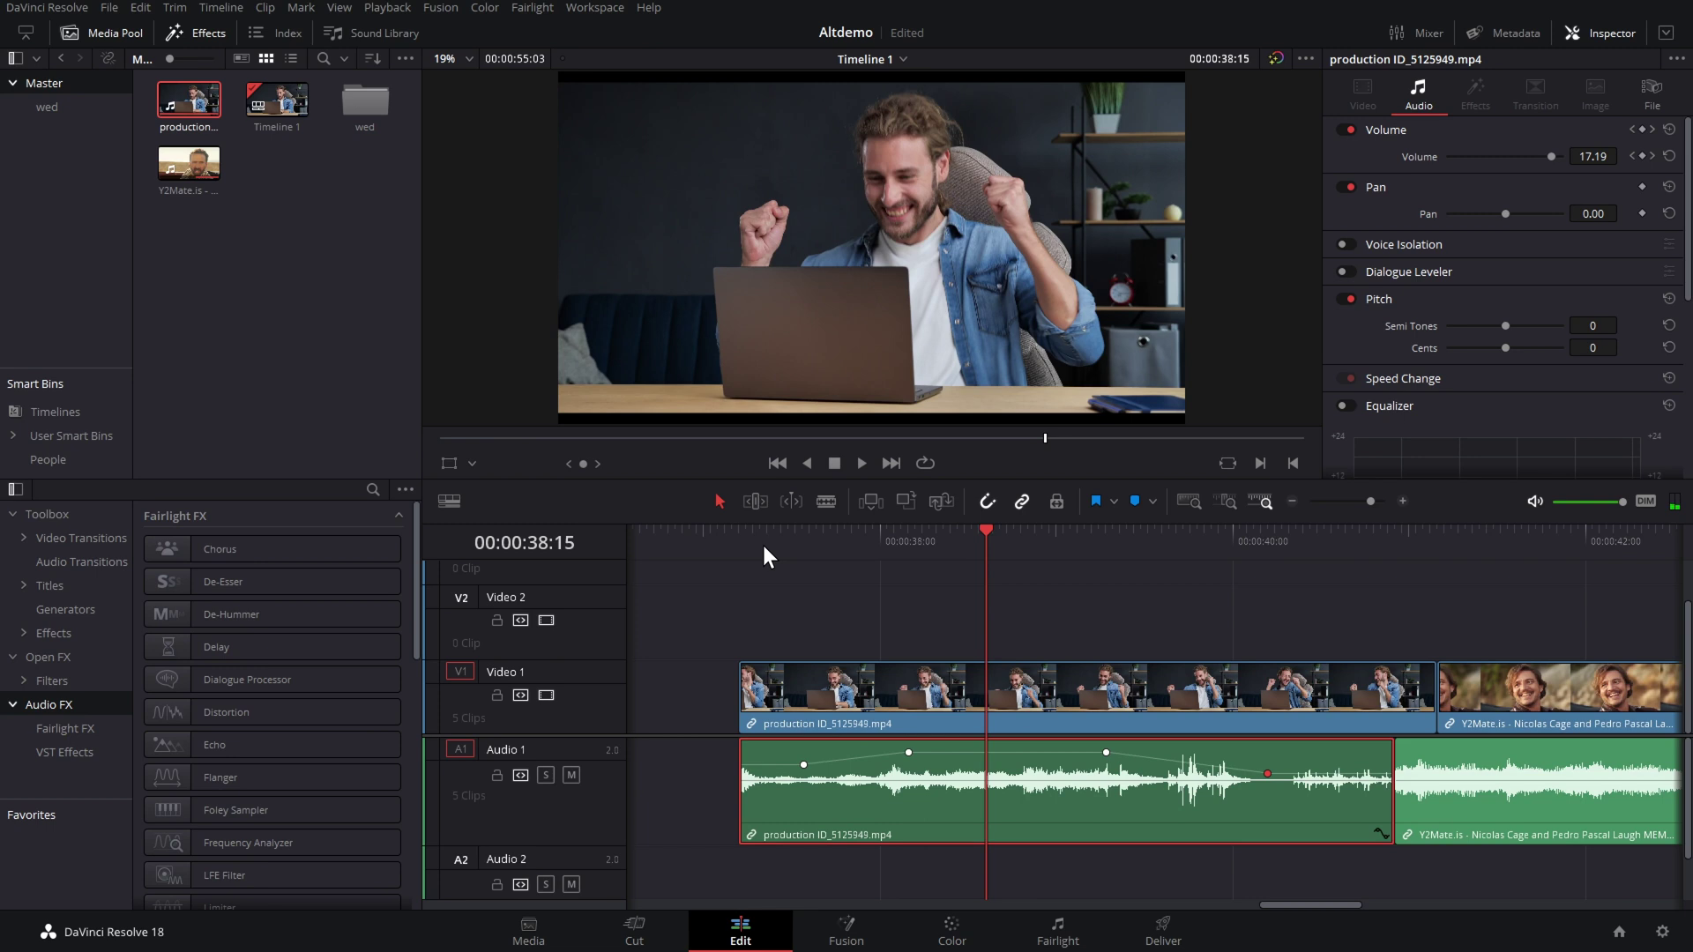
click(1187, 612)
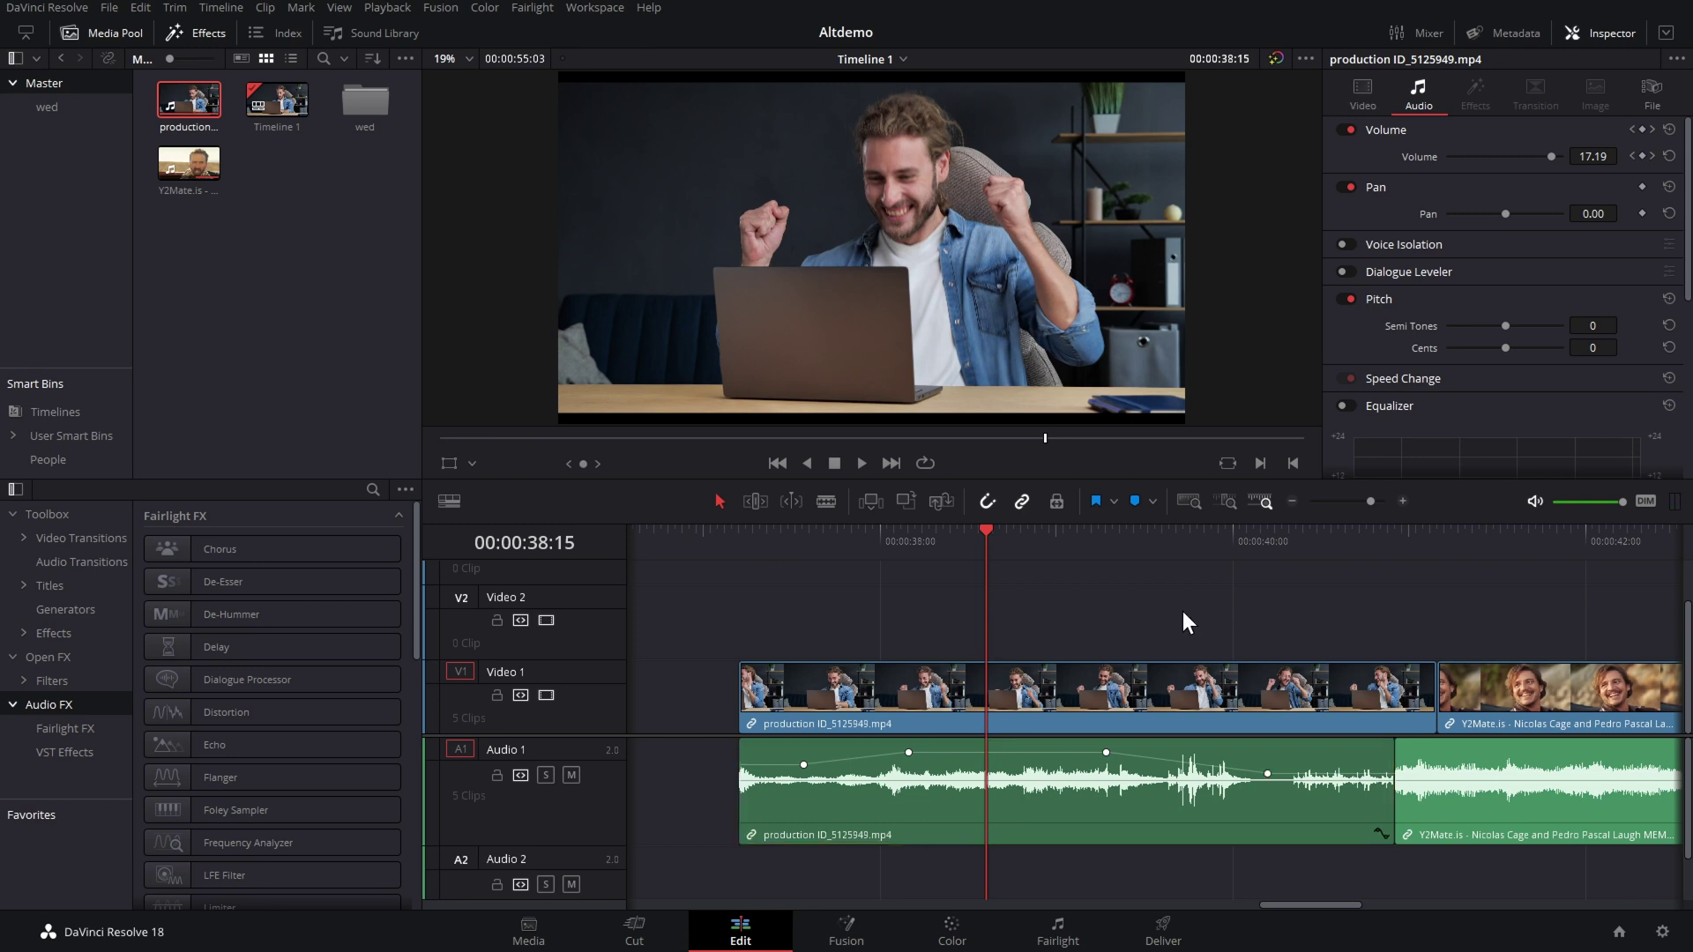
click(965, 821)
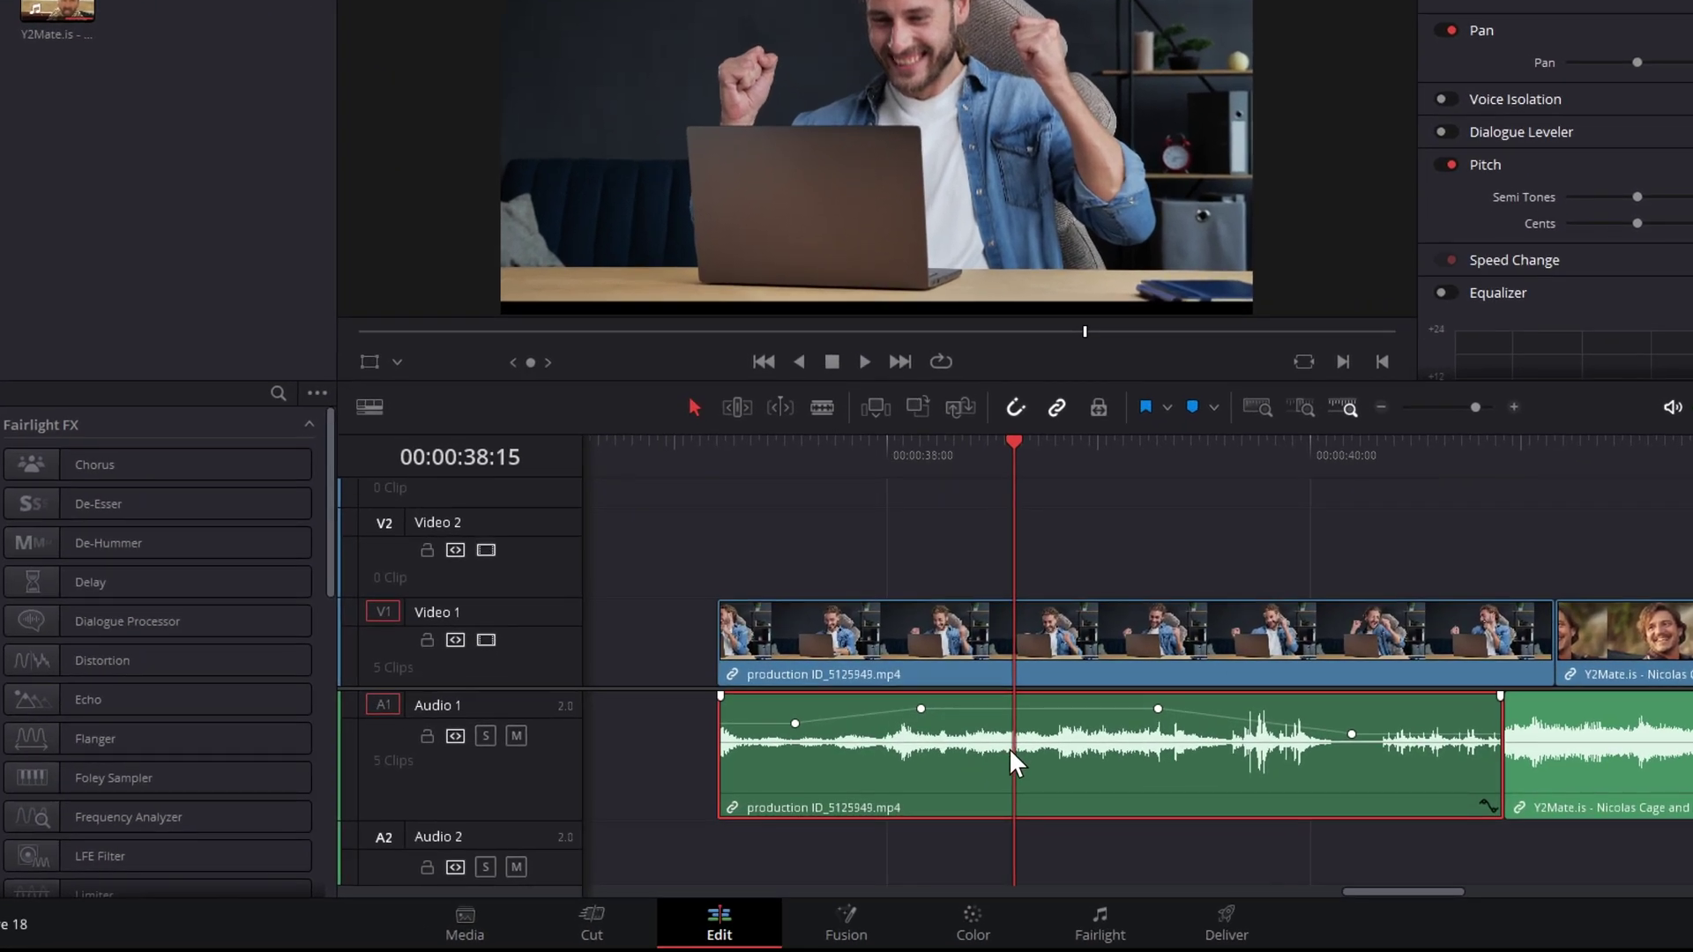
click(1089, 571)
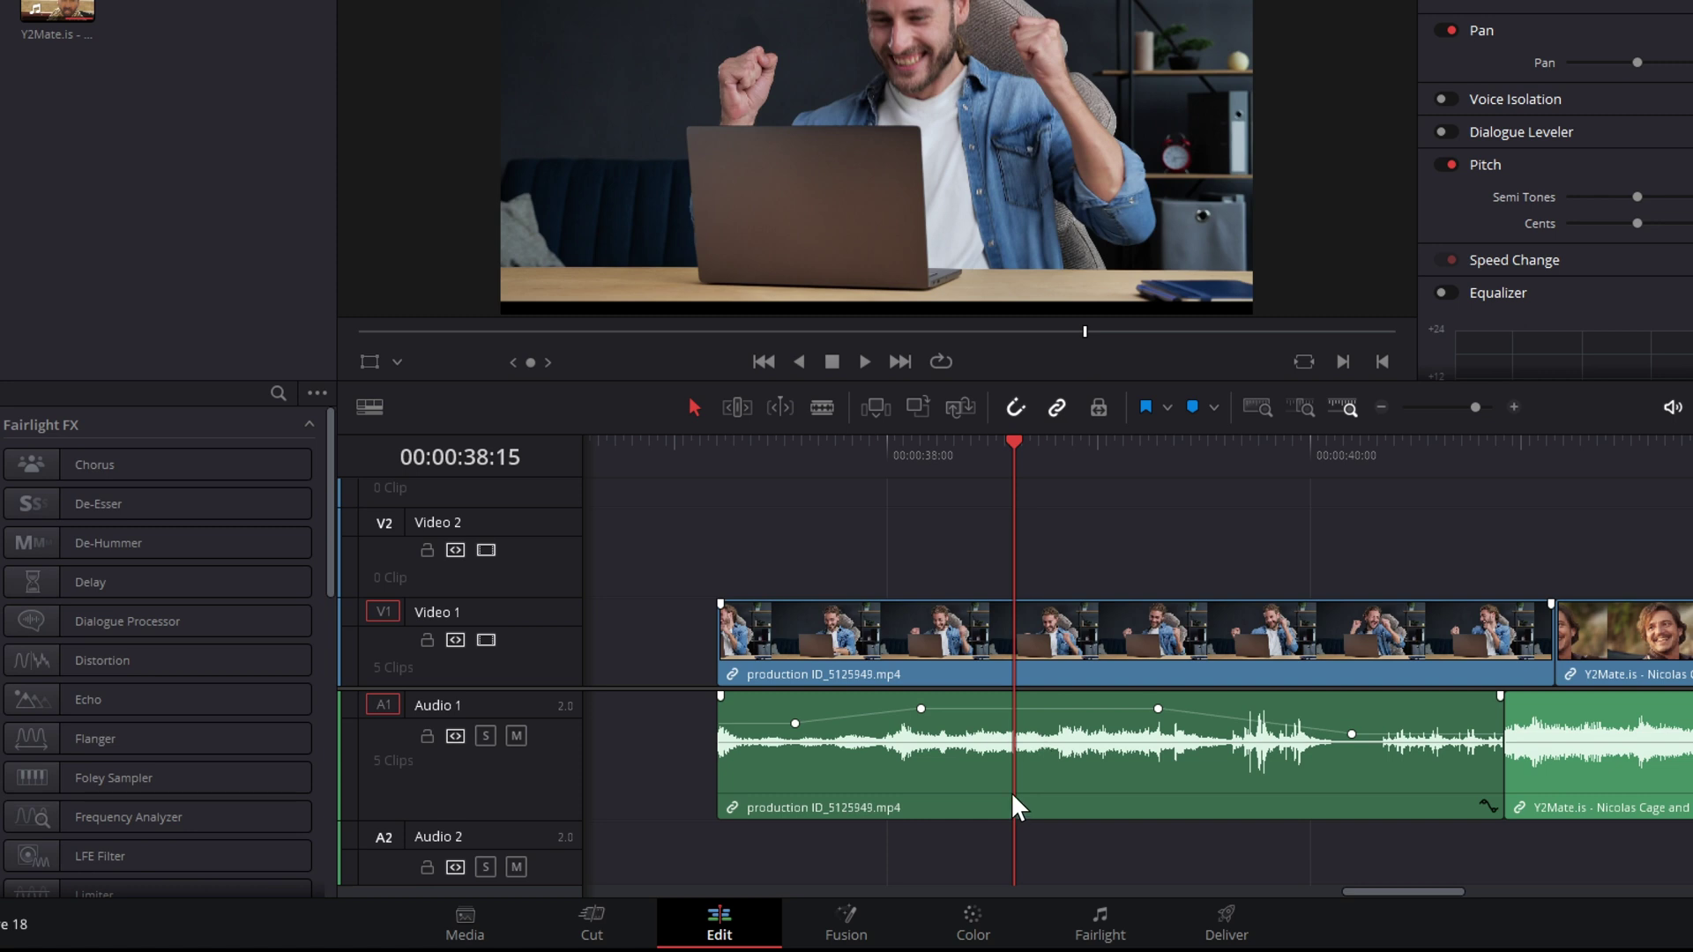
click(973, 767)
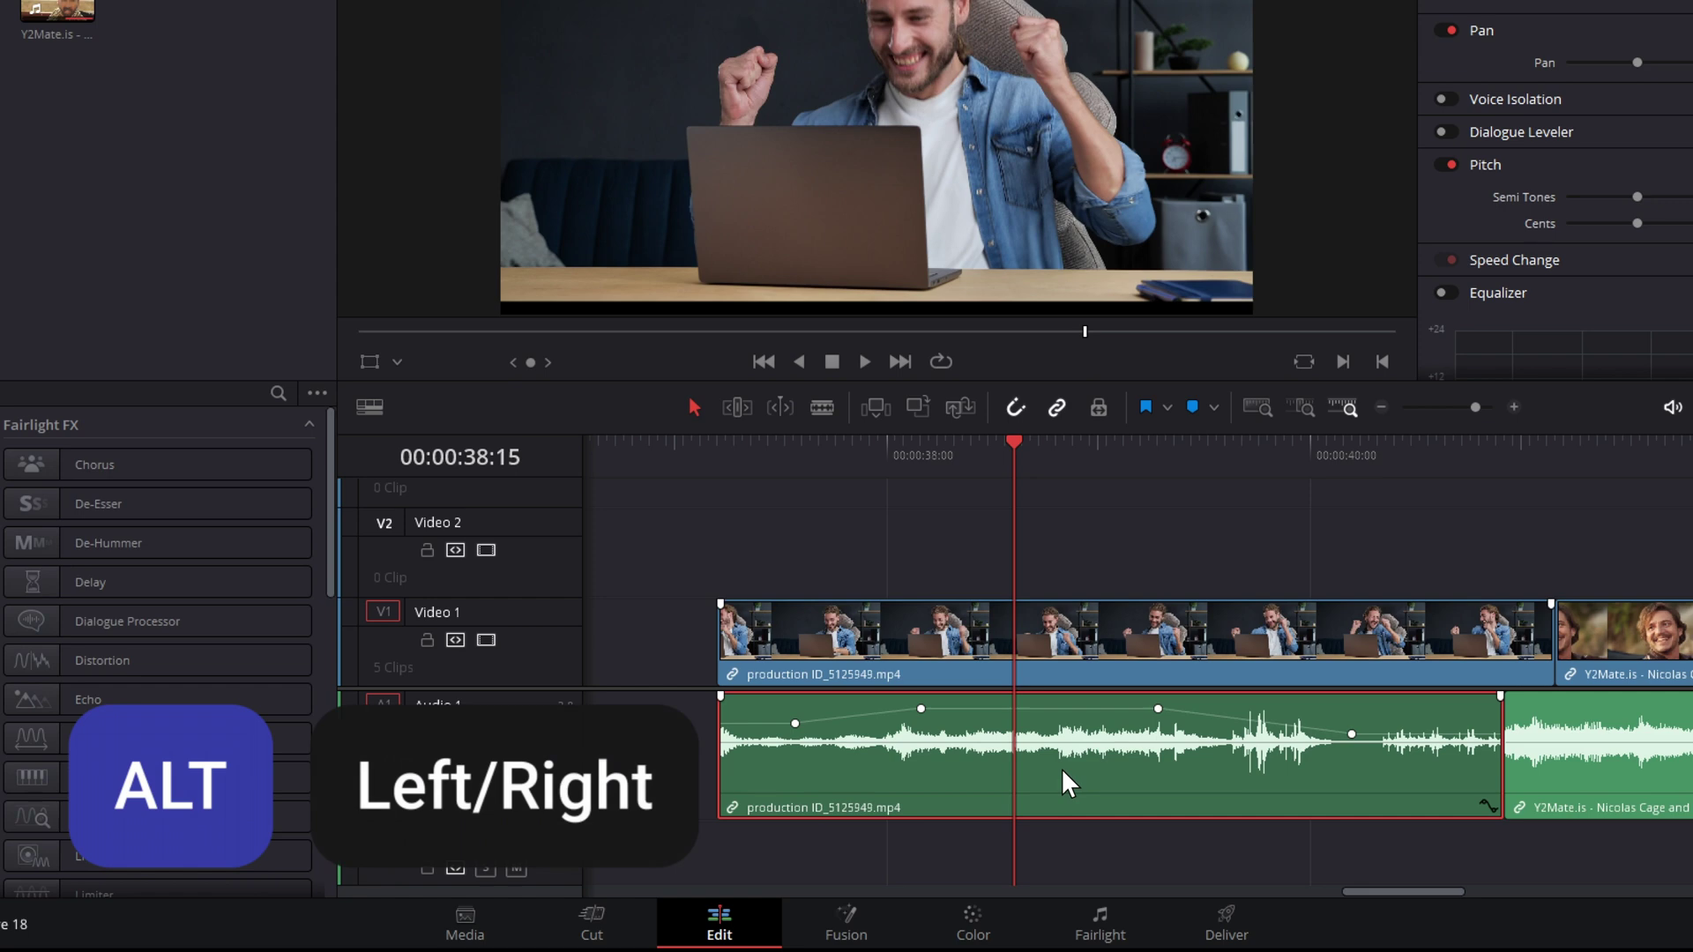
key(alt+Right)
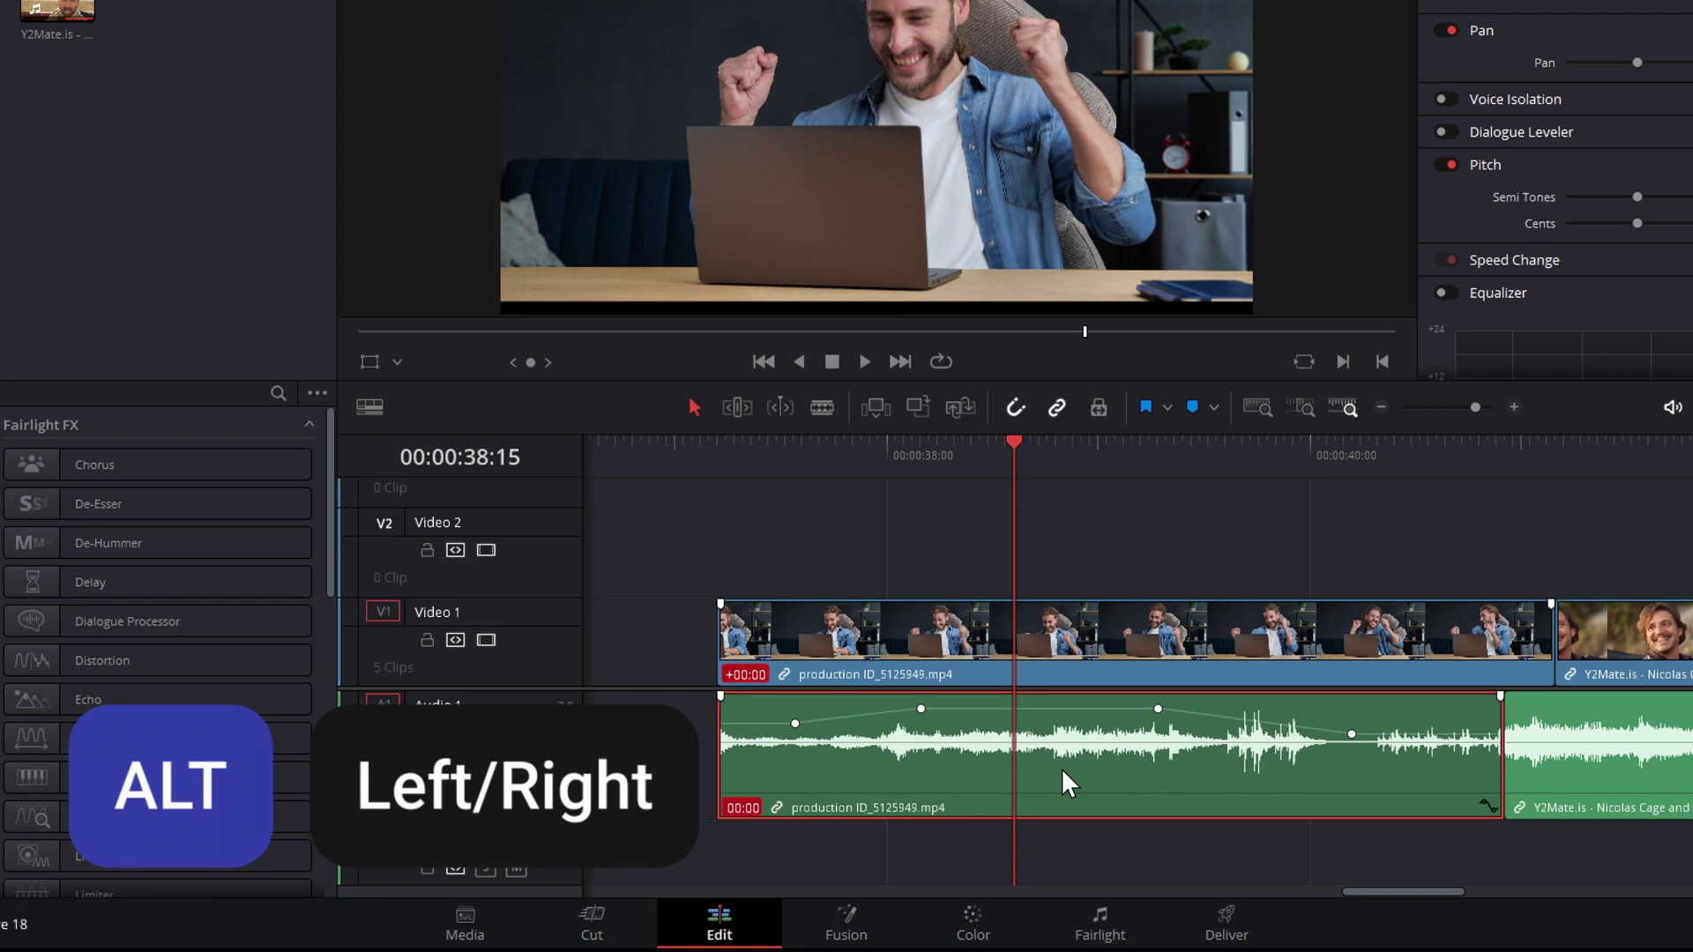
key(alt+Left)
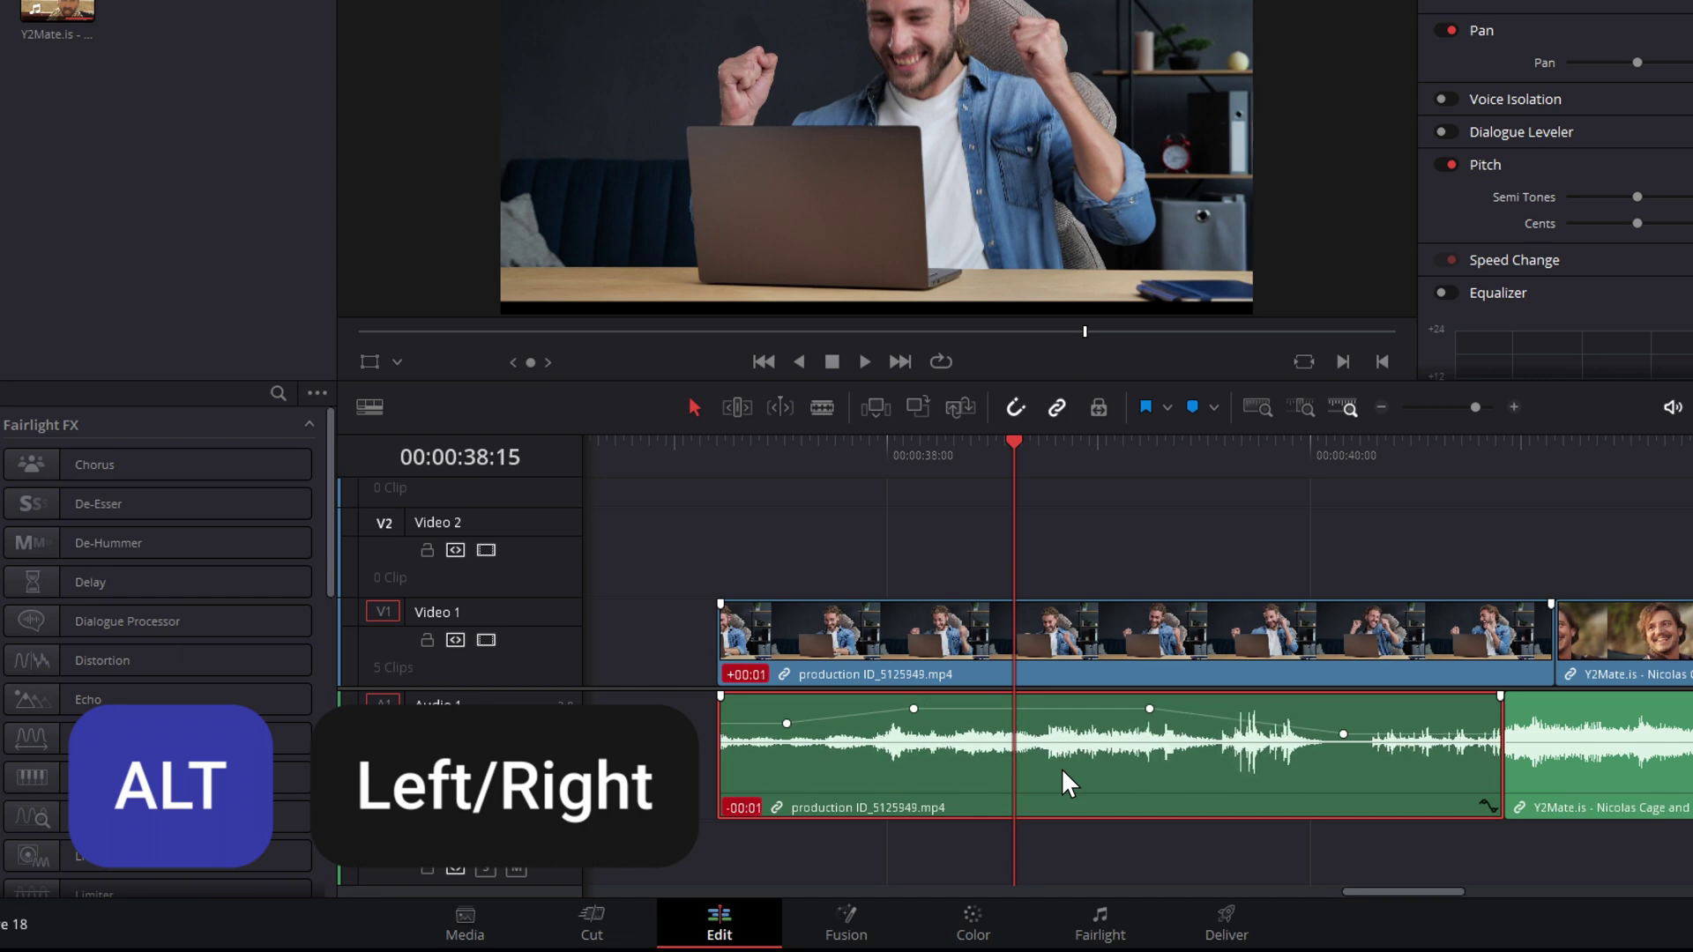
key(alt+Right)
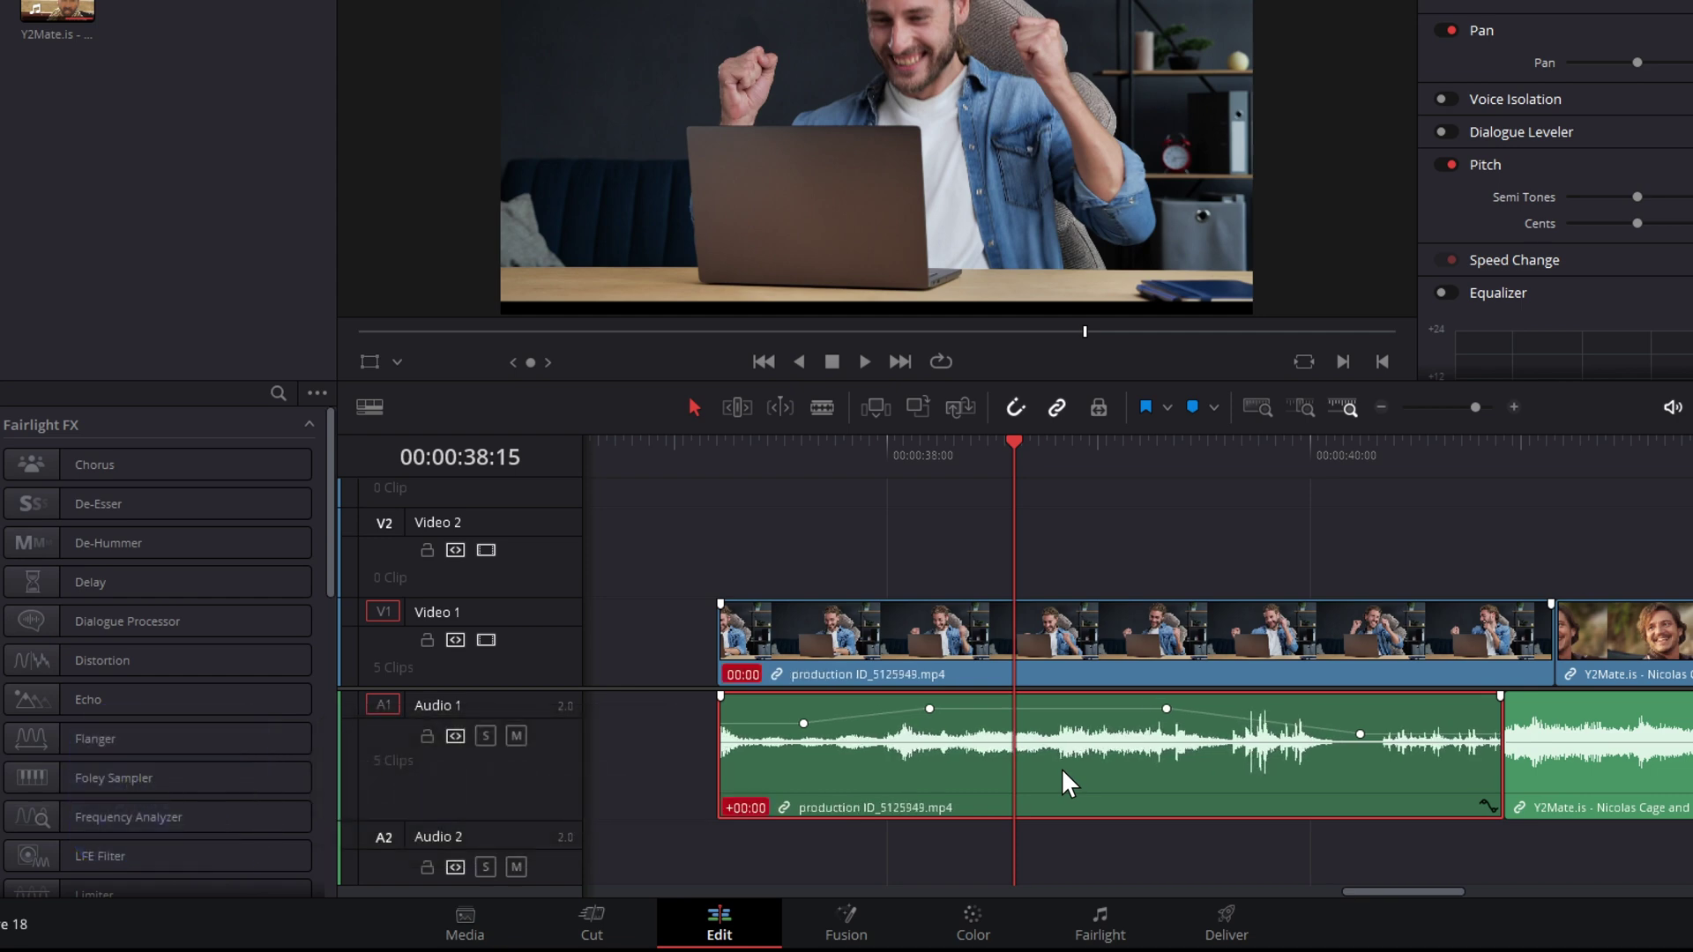
click(1061, 769)
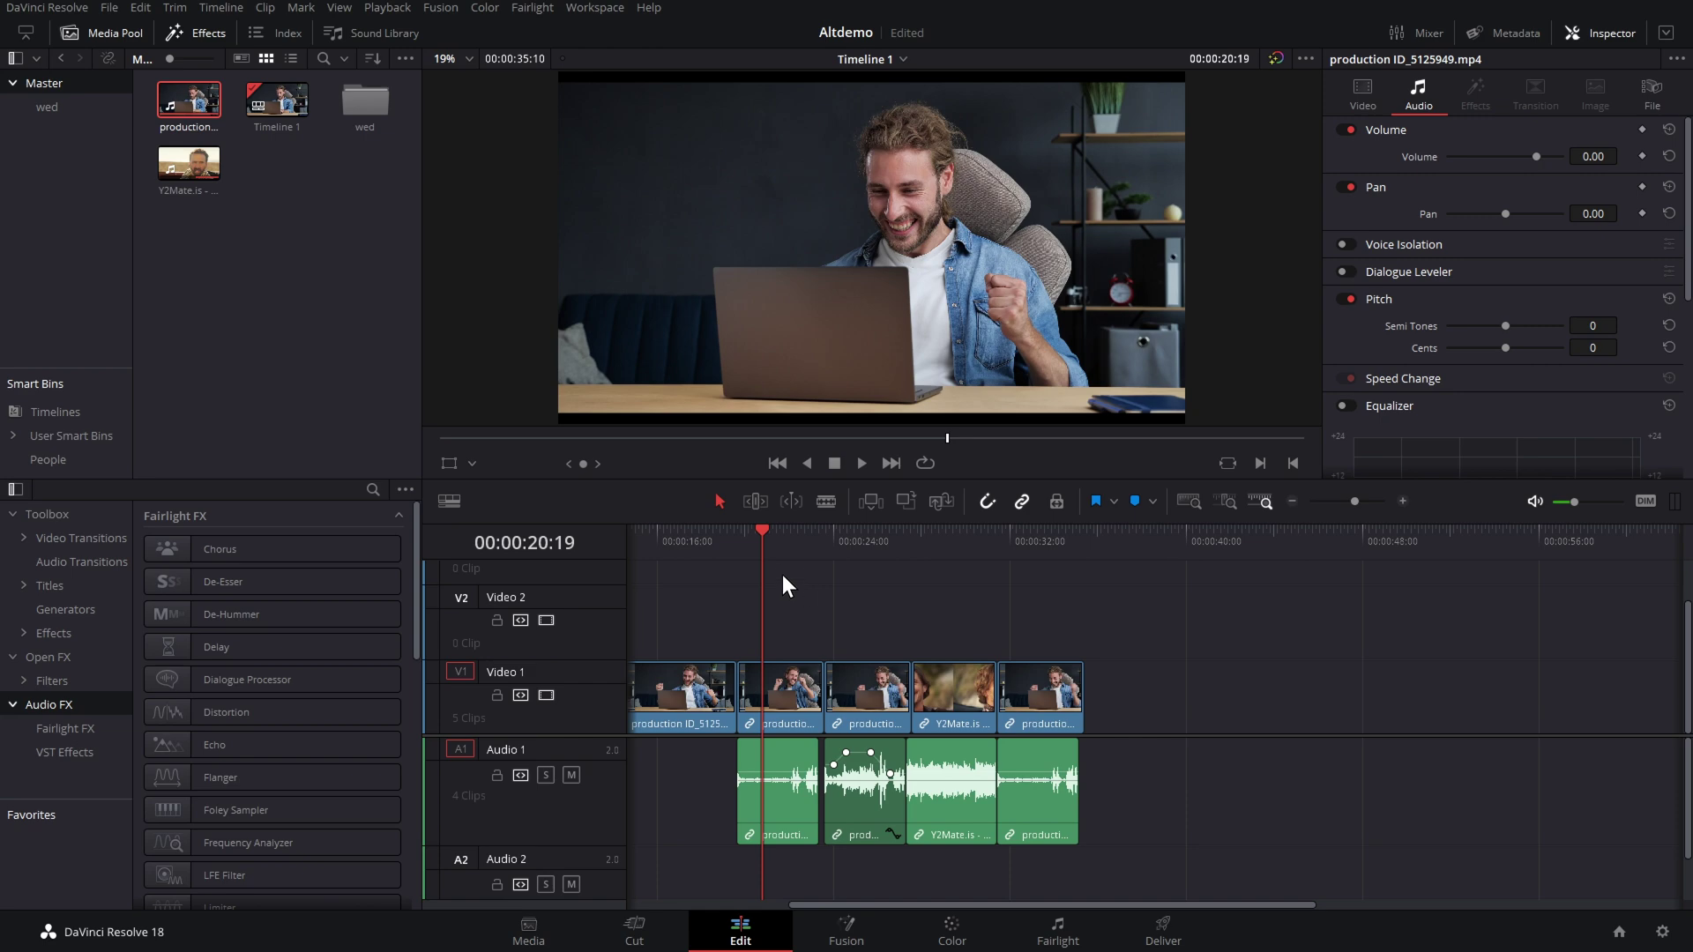
Scrub to about 00:00:20:19, loop playback around it with Alt+L, then stop.
drag(769, 560, 759, 554)
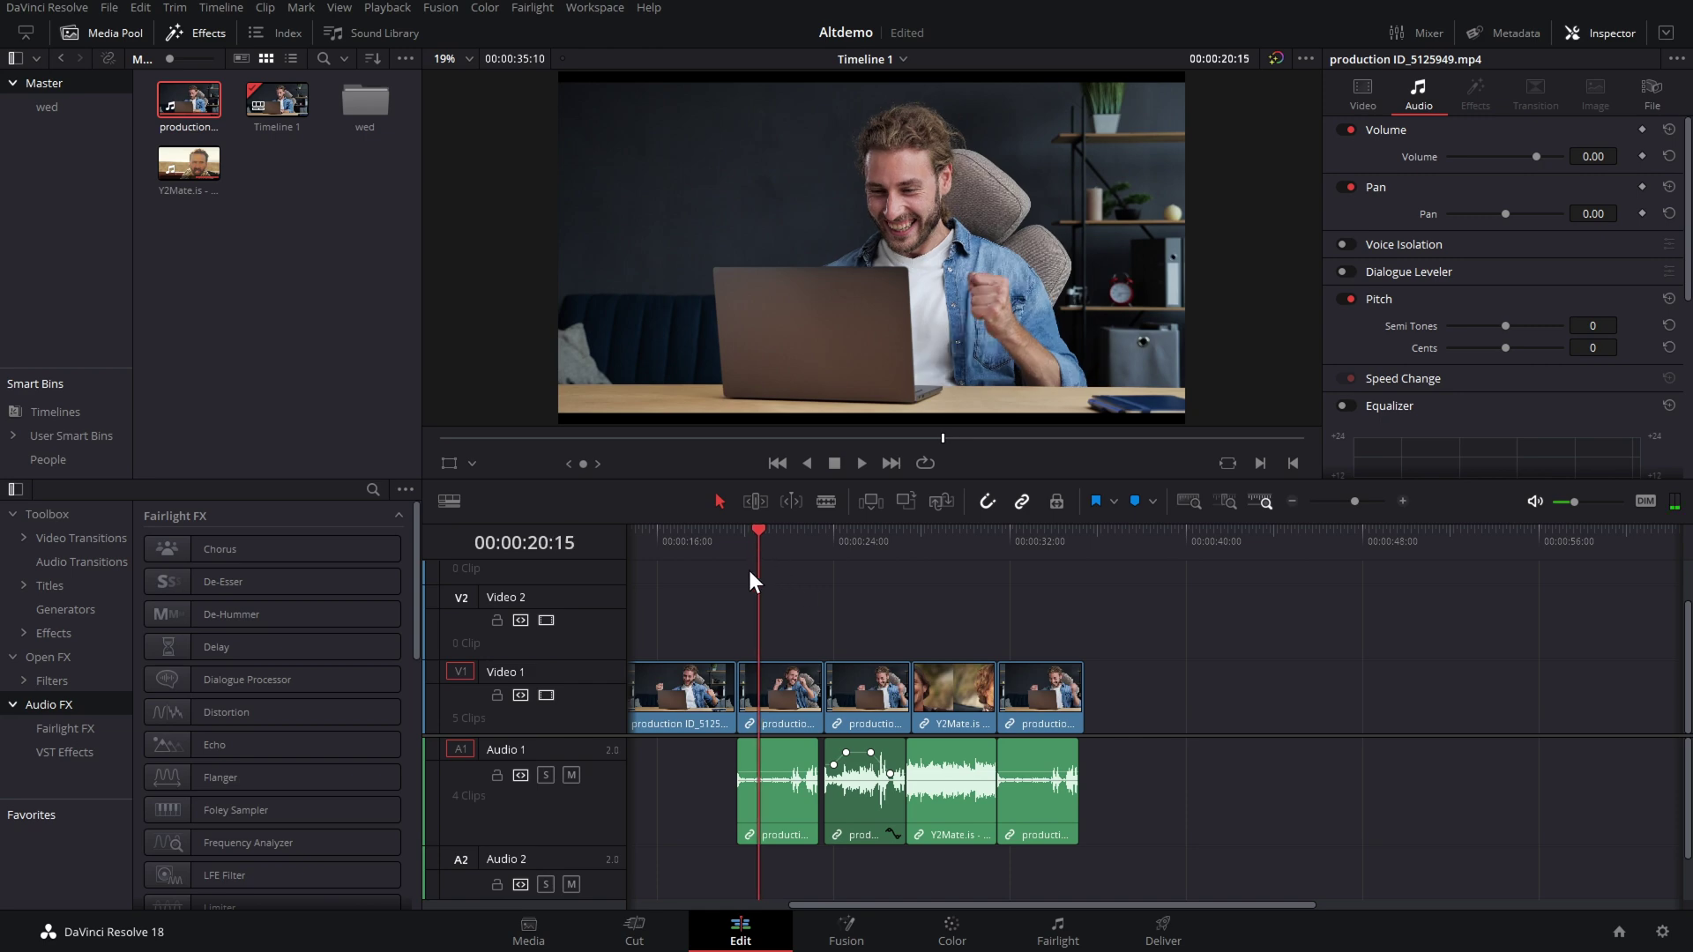
key(space)
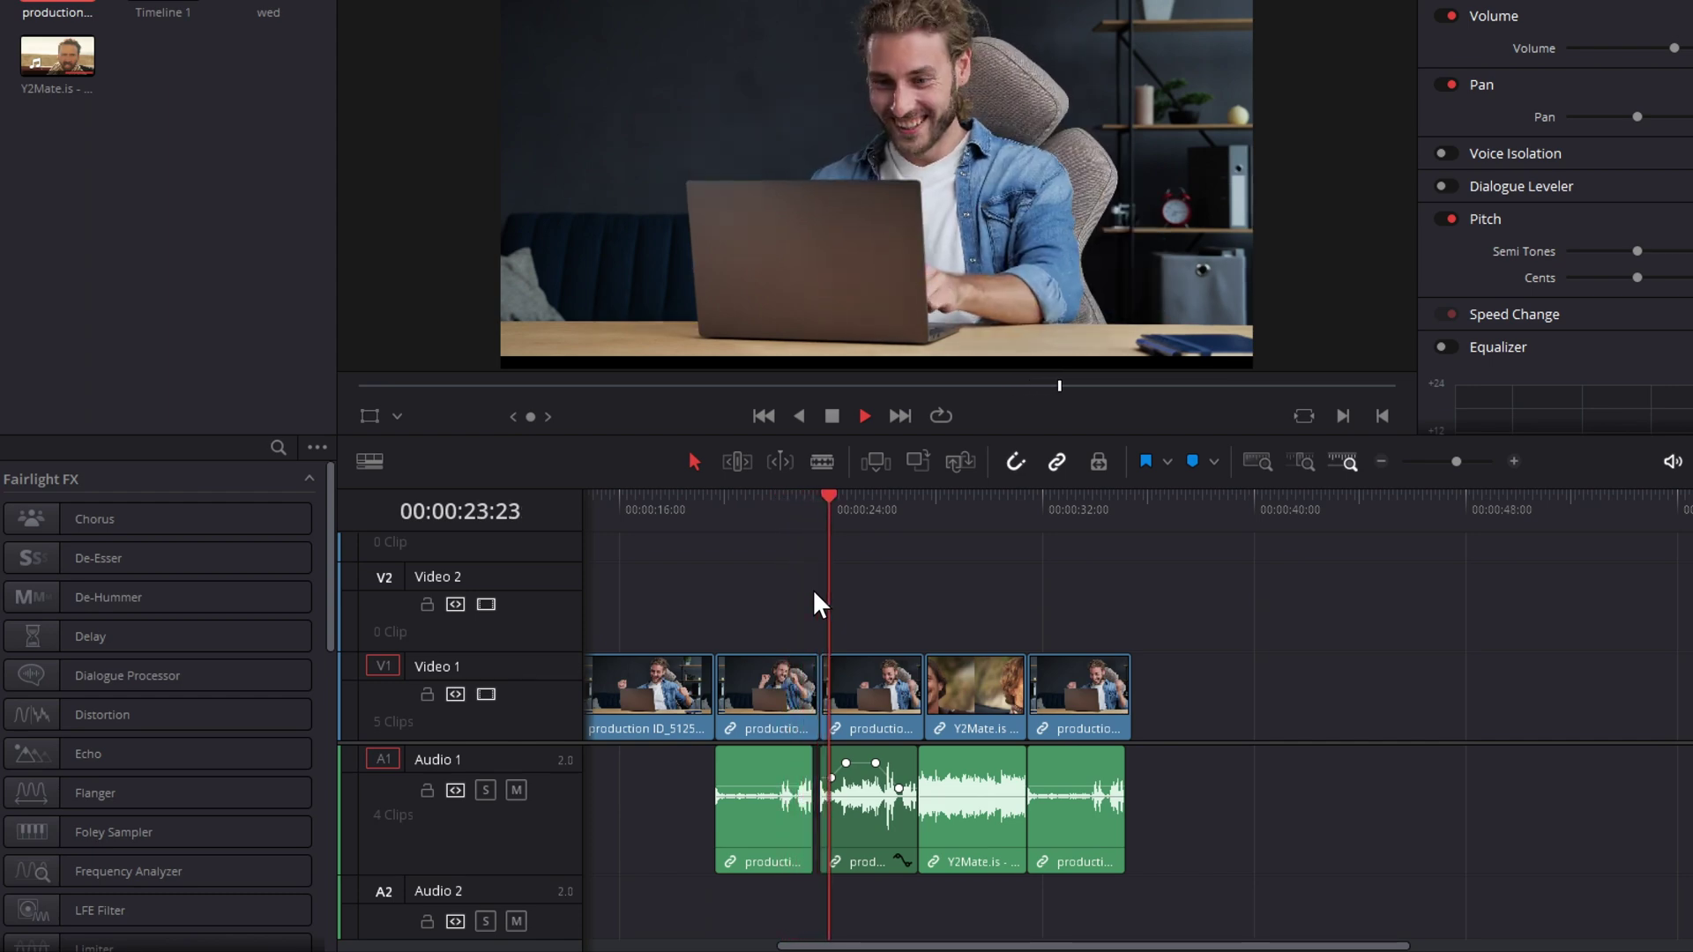
key(alt+l)
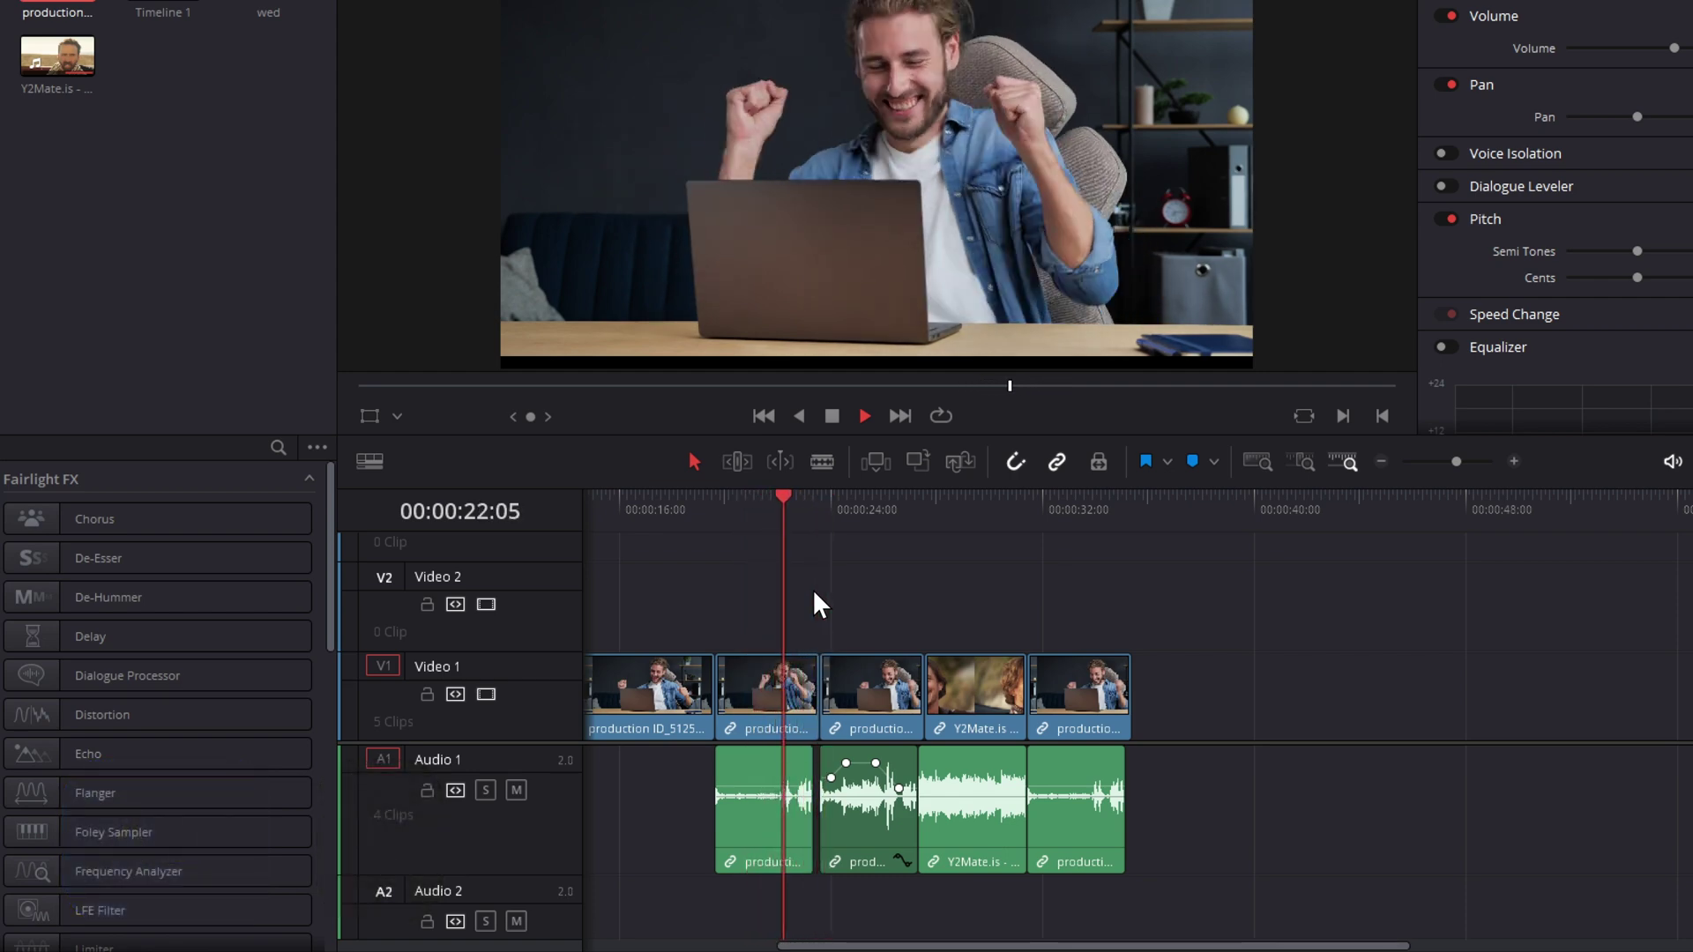
key(space)
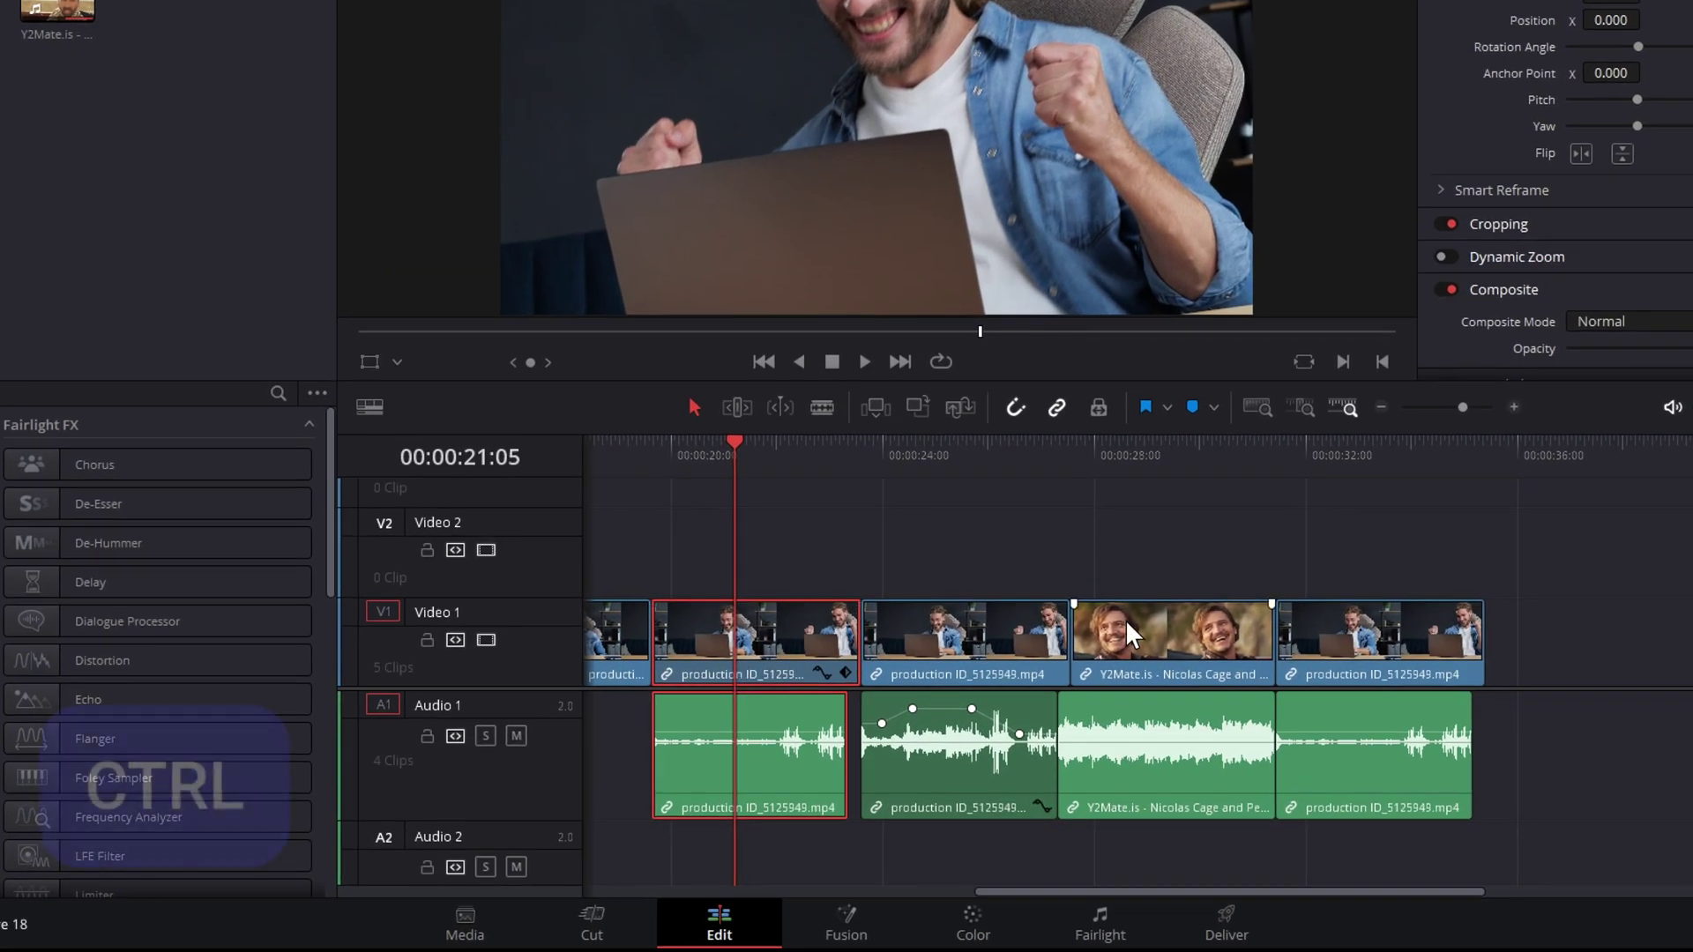
Copy the first production clip and paste all its Video Attributes onto the Y2Mate clip.
key(ctrl+c)
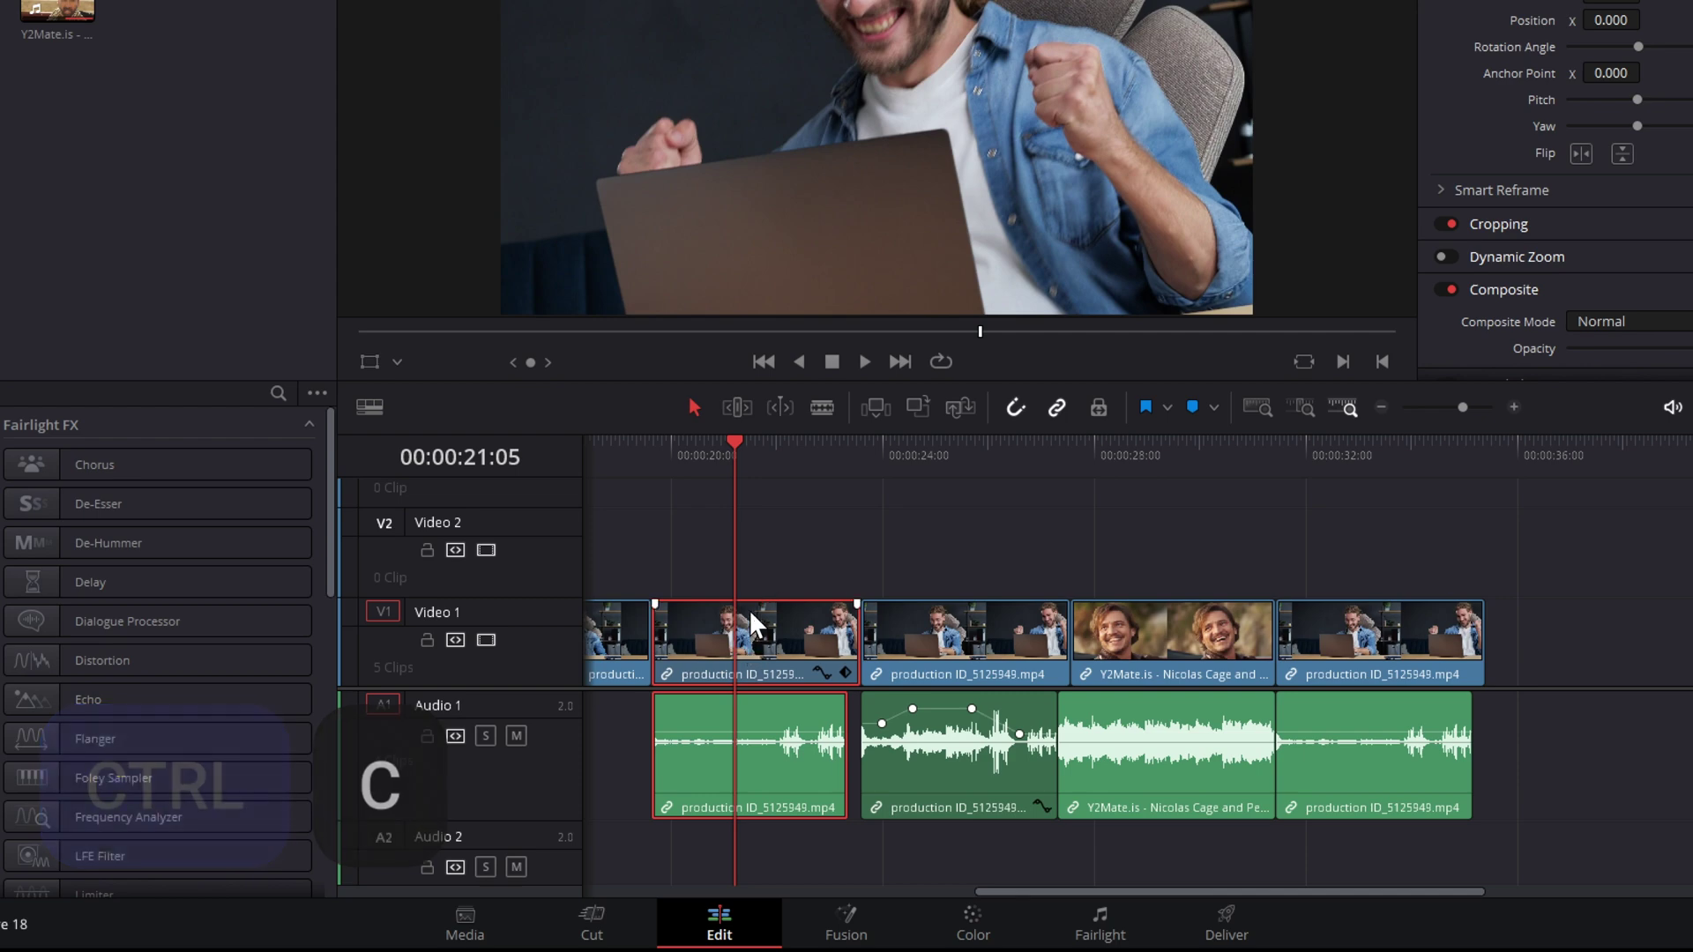
key(alt+v)
click(1145, 637)
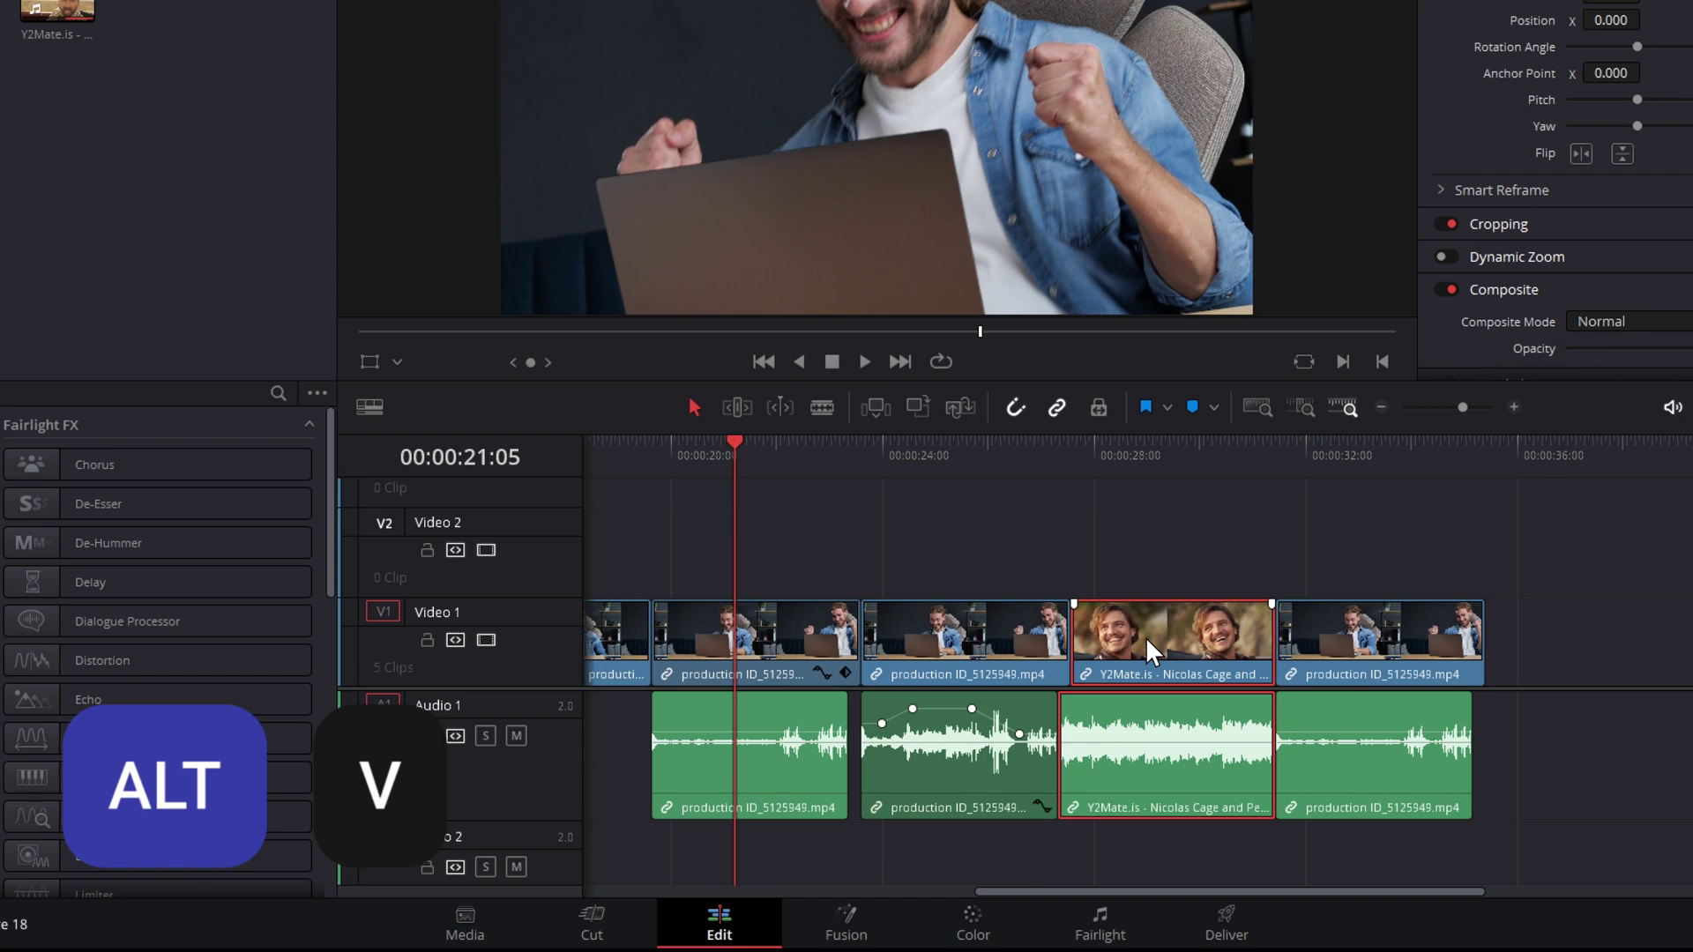
key(alt+v)
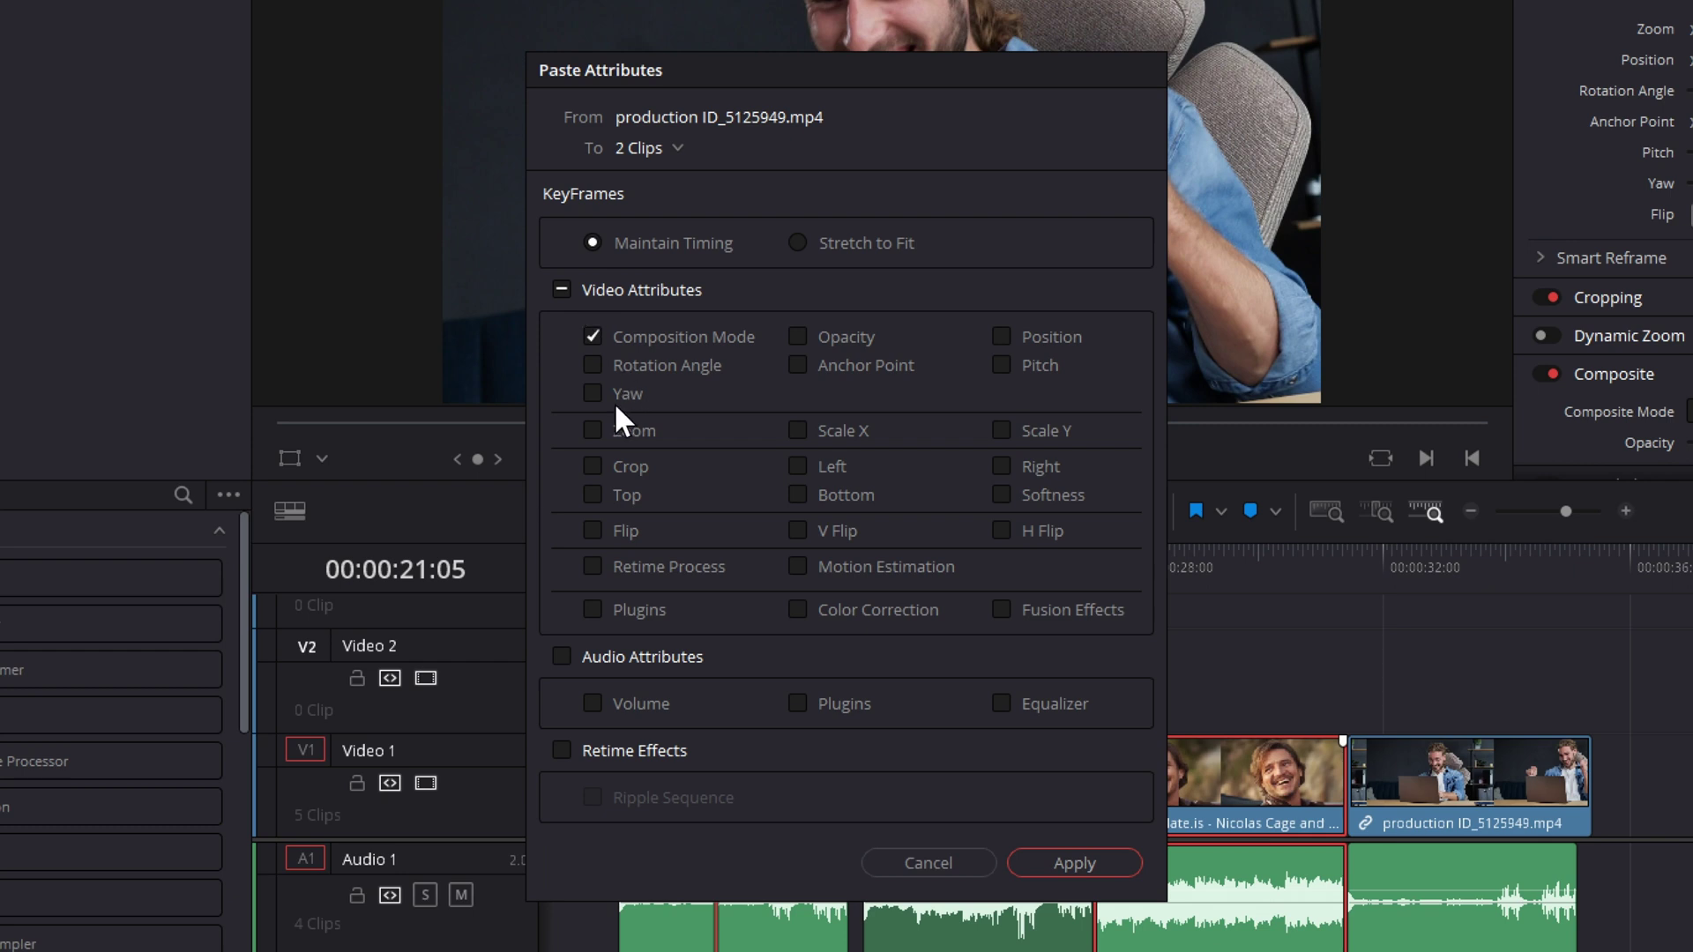
click(561, 293)
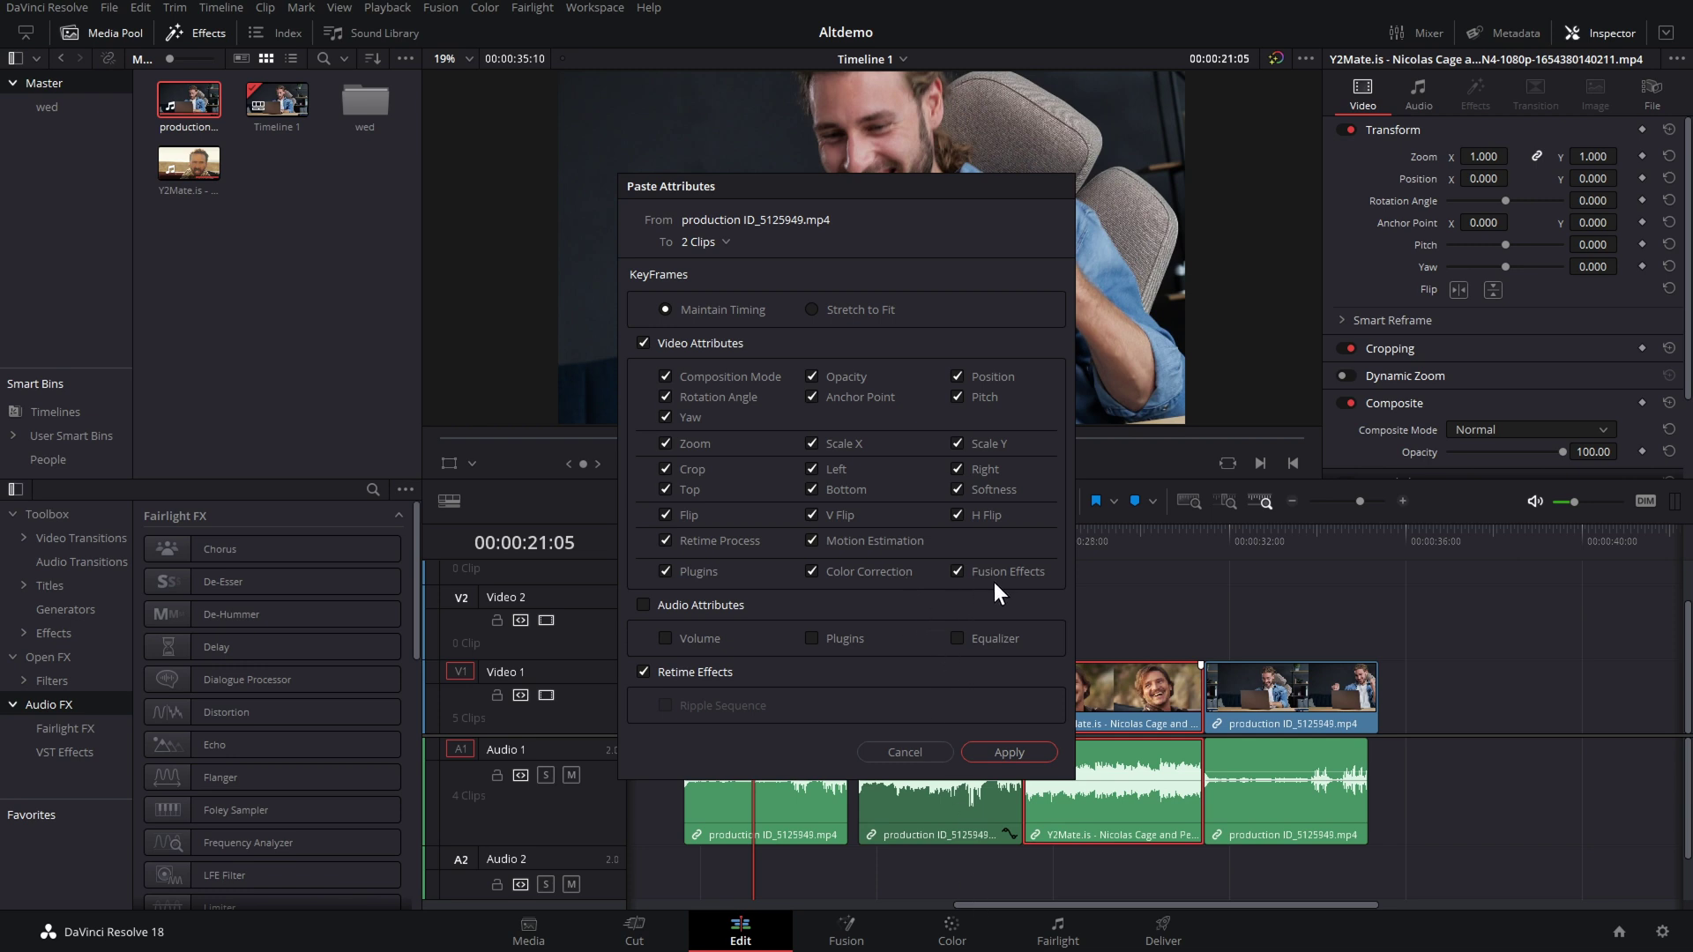
click(1013, 746)
click(1077, 540)
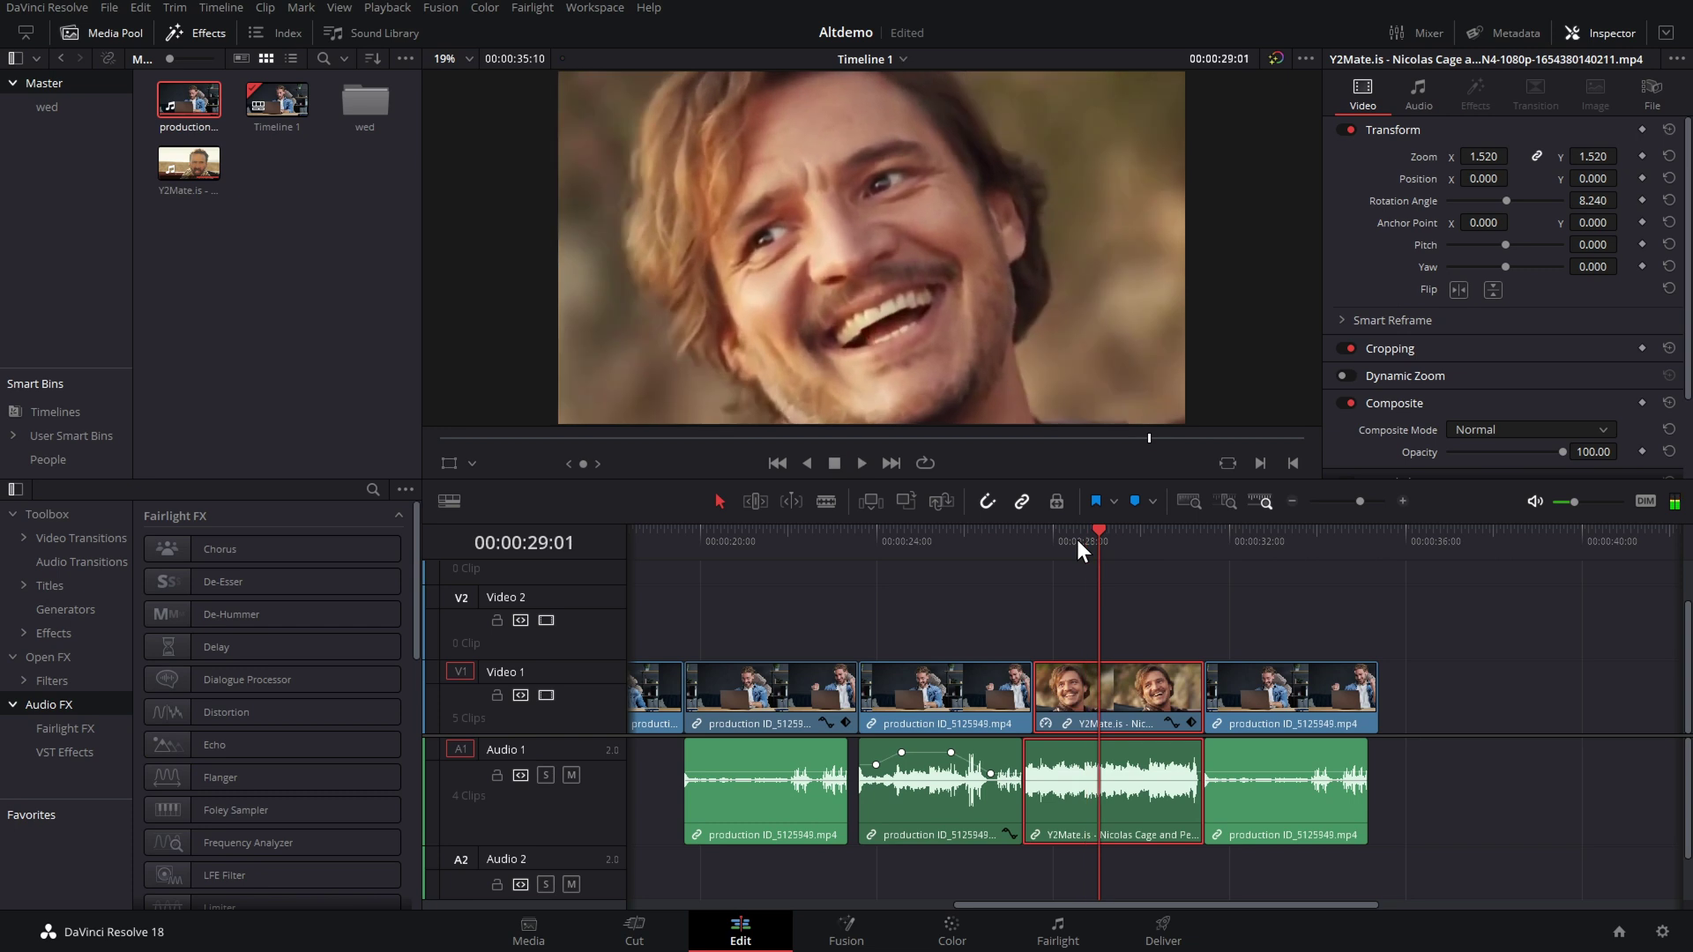
scroll(1050, 593, down, 2)
Mark an in point at about 00:00:11 and an out point at 00:00:28:13.
drag(876, 556, 760, 559)
key(i)
key(o)
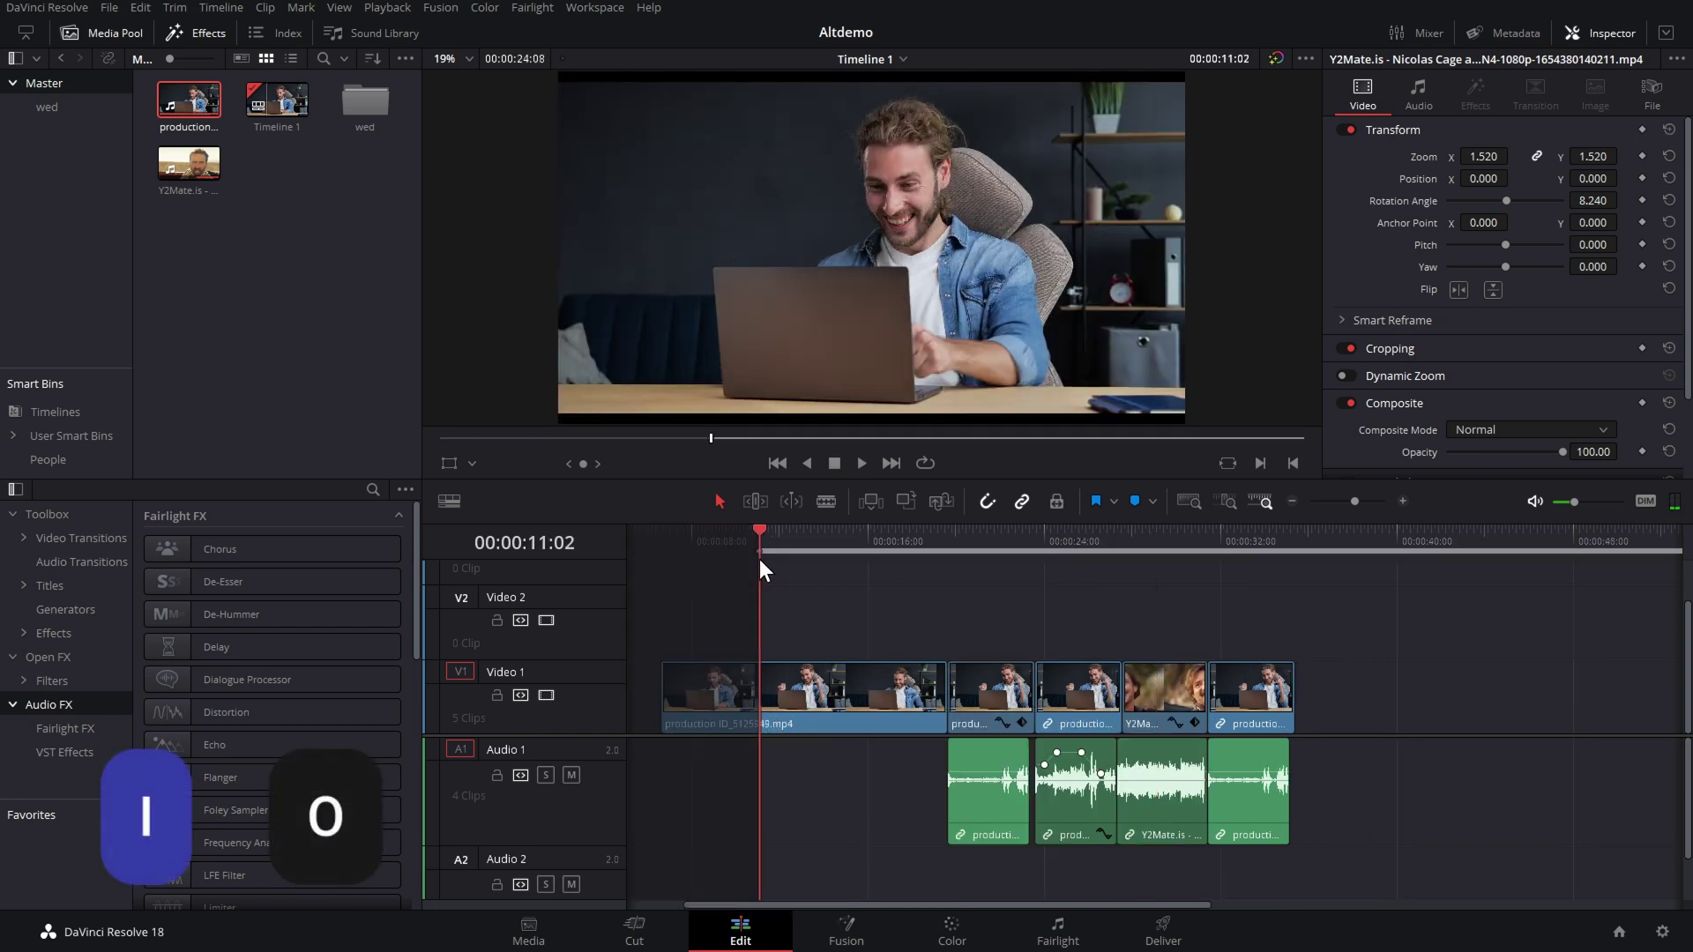
click(1030, 555)
click(1145, 555)
key(o)
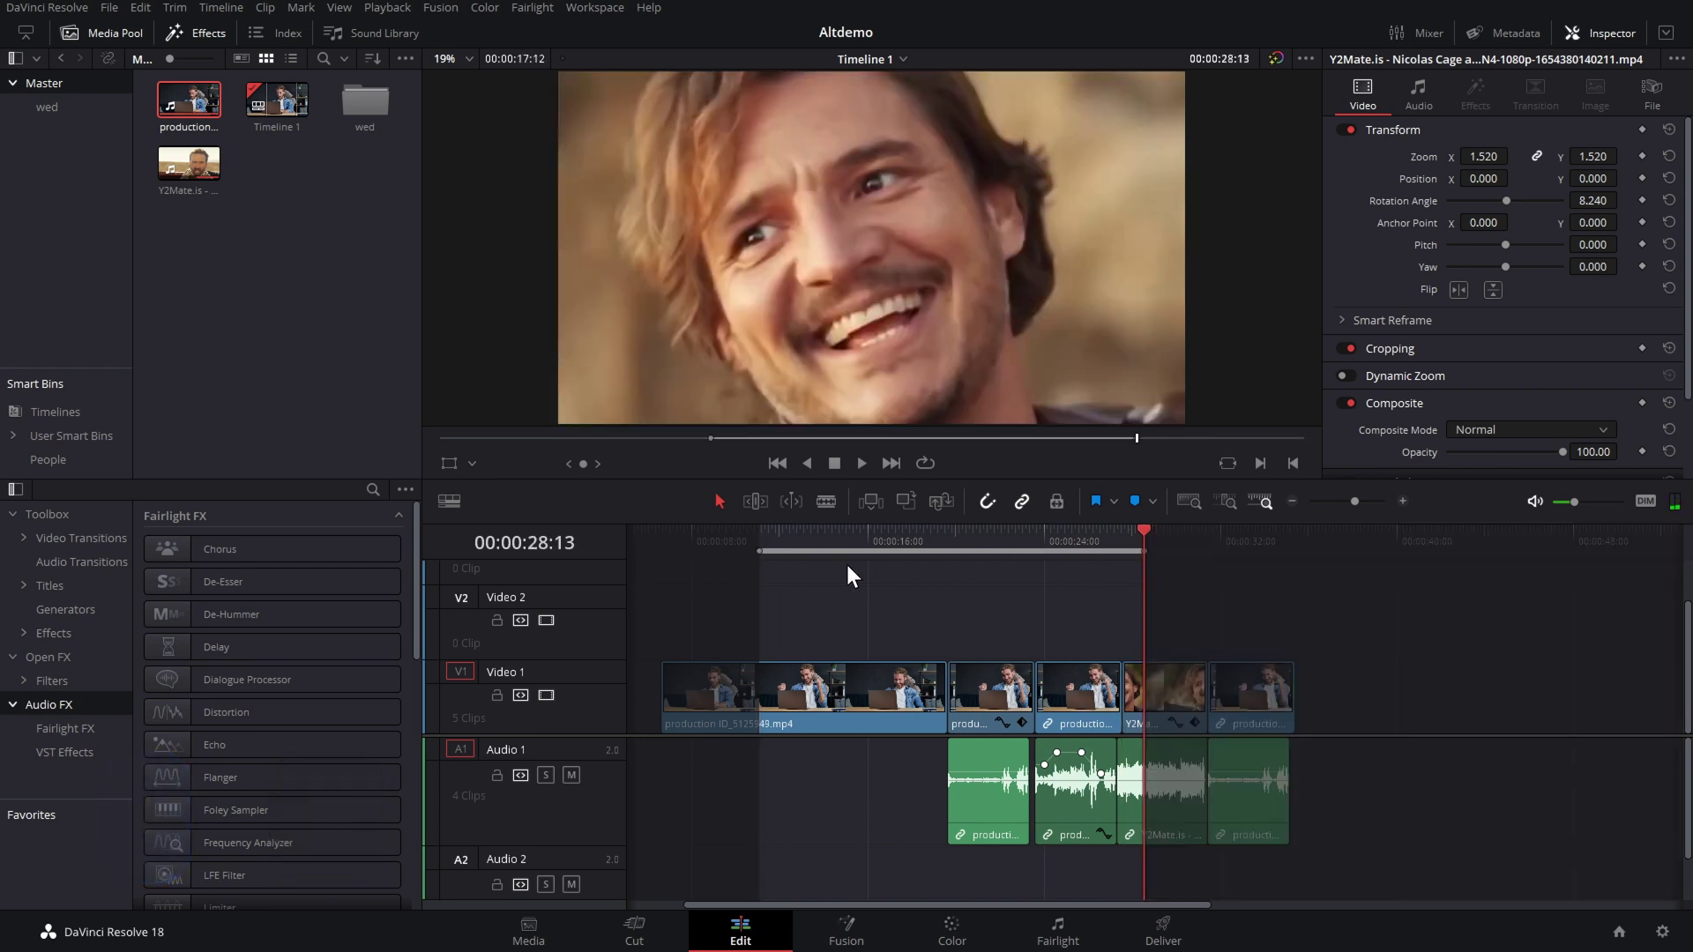
Check the ruler's marking options and the Deliver page, then return to the Edit page.
right_click(938, 552)
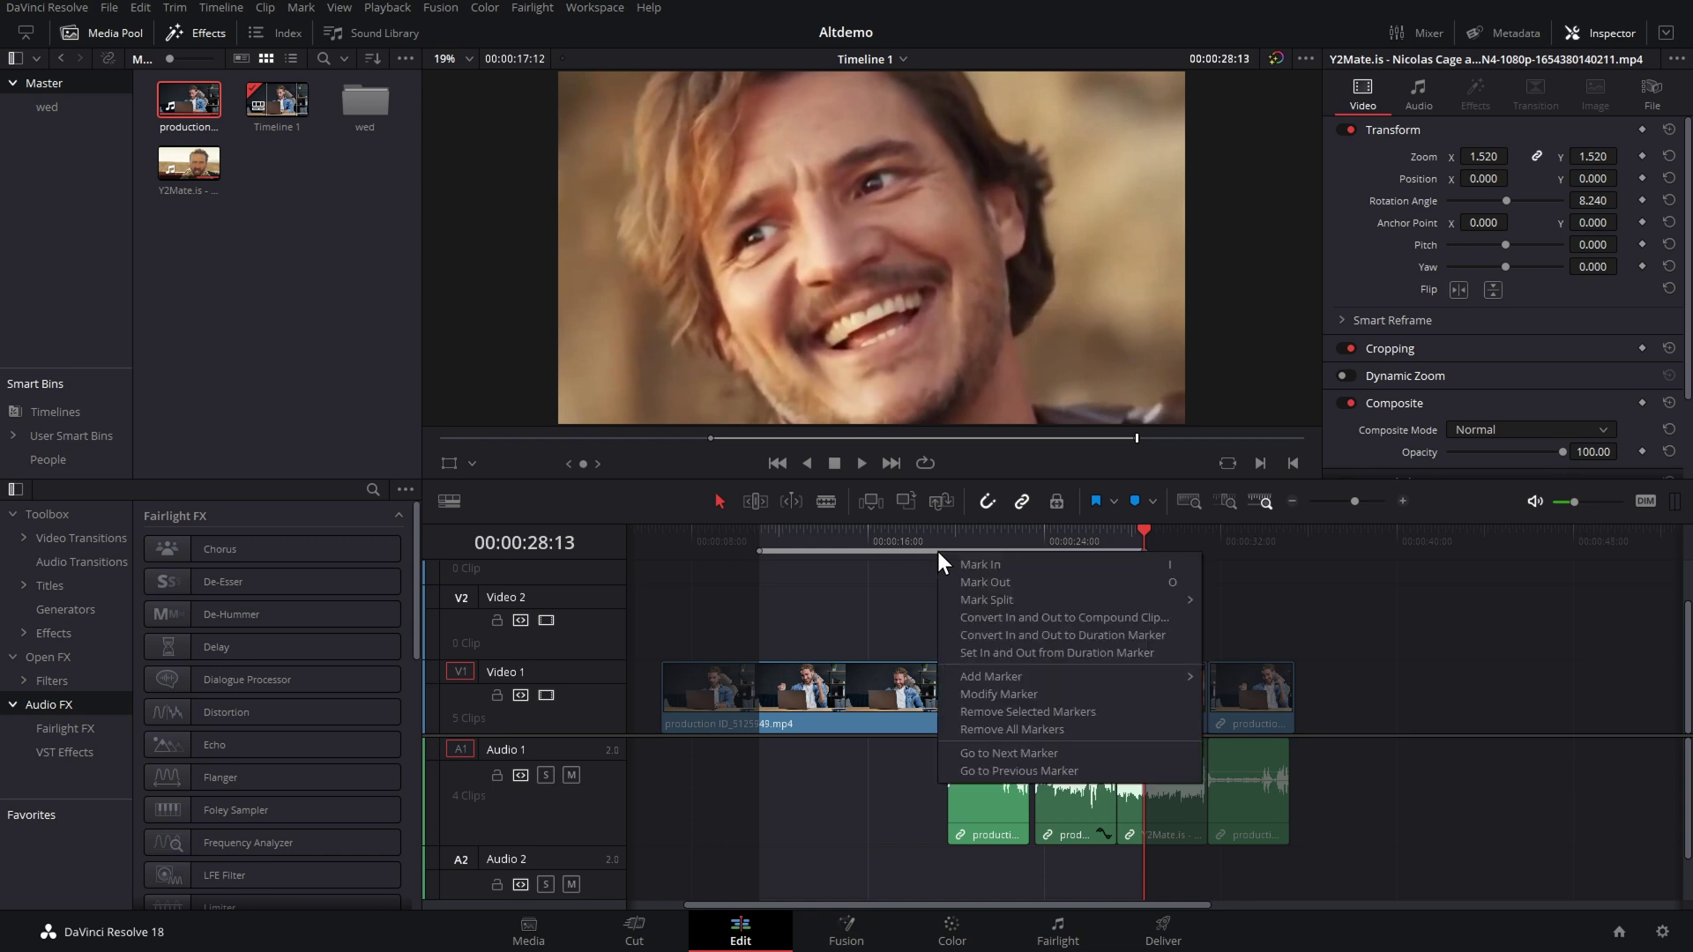
drag(778, 569, 1119, 628)
click(1165, 933)
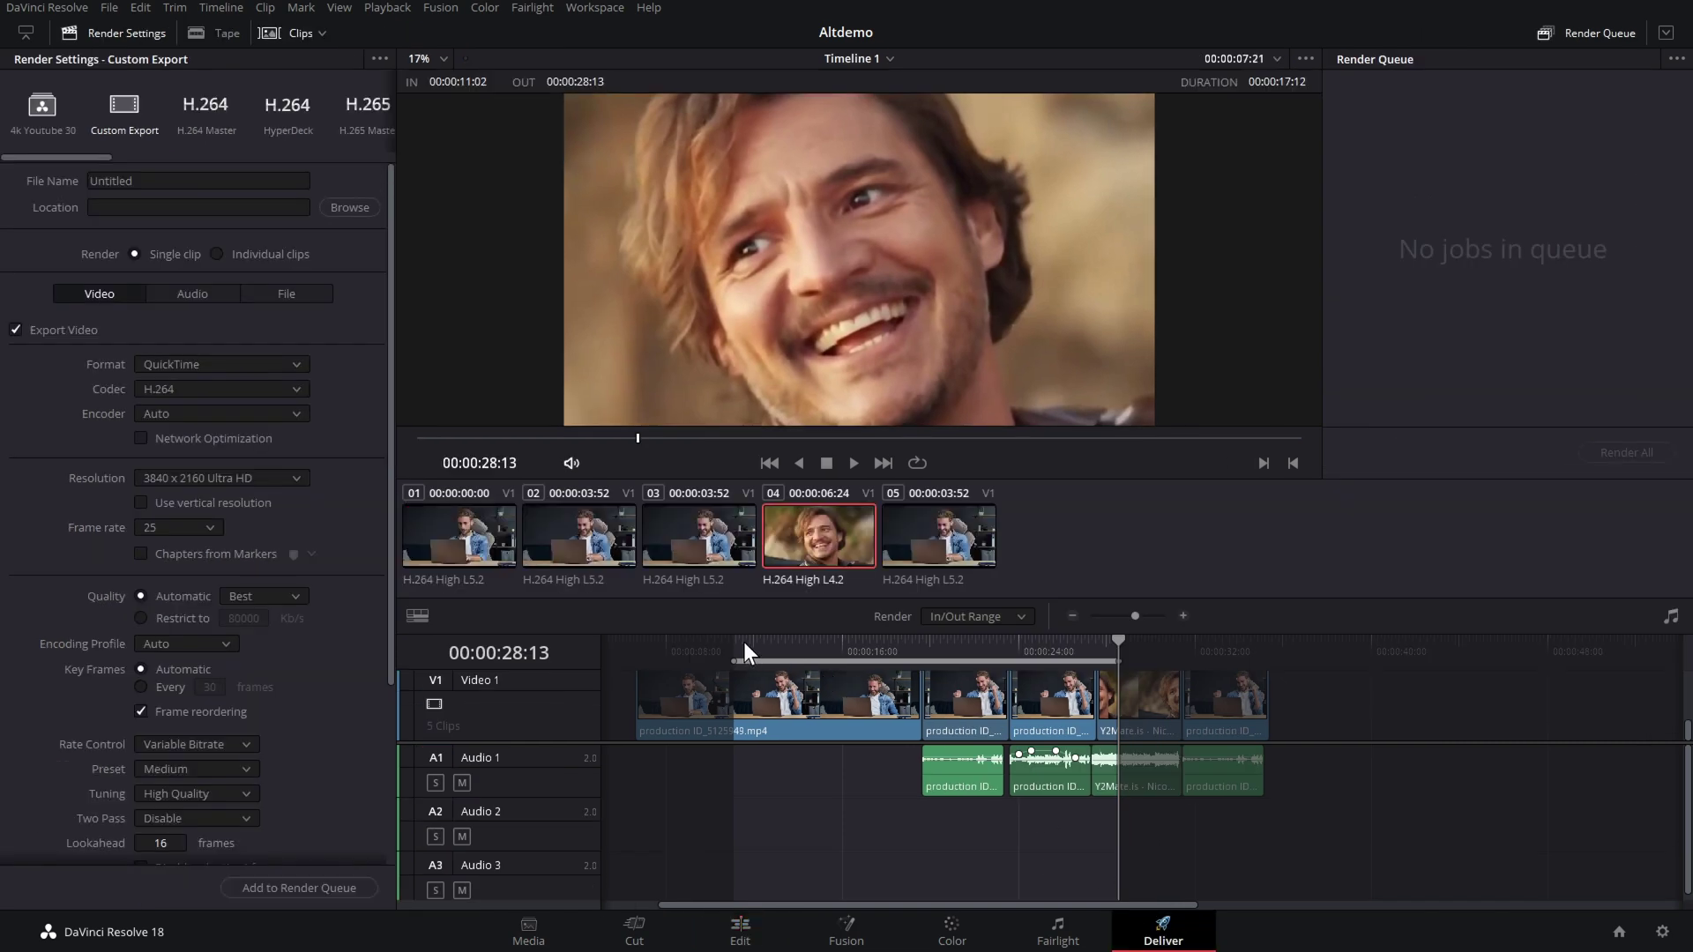
drag(739, 642, 845, 707)
key(shift+4)
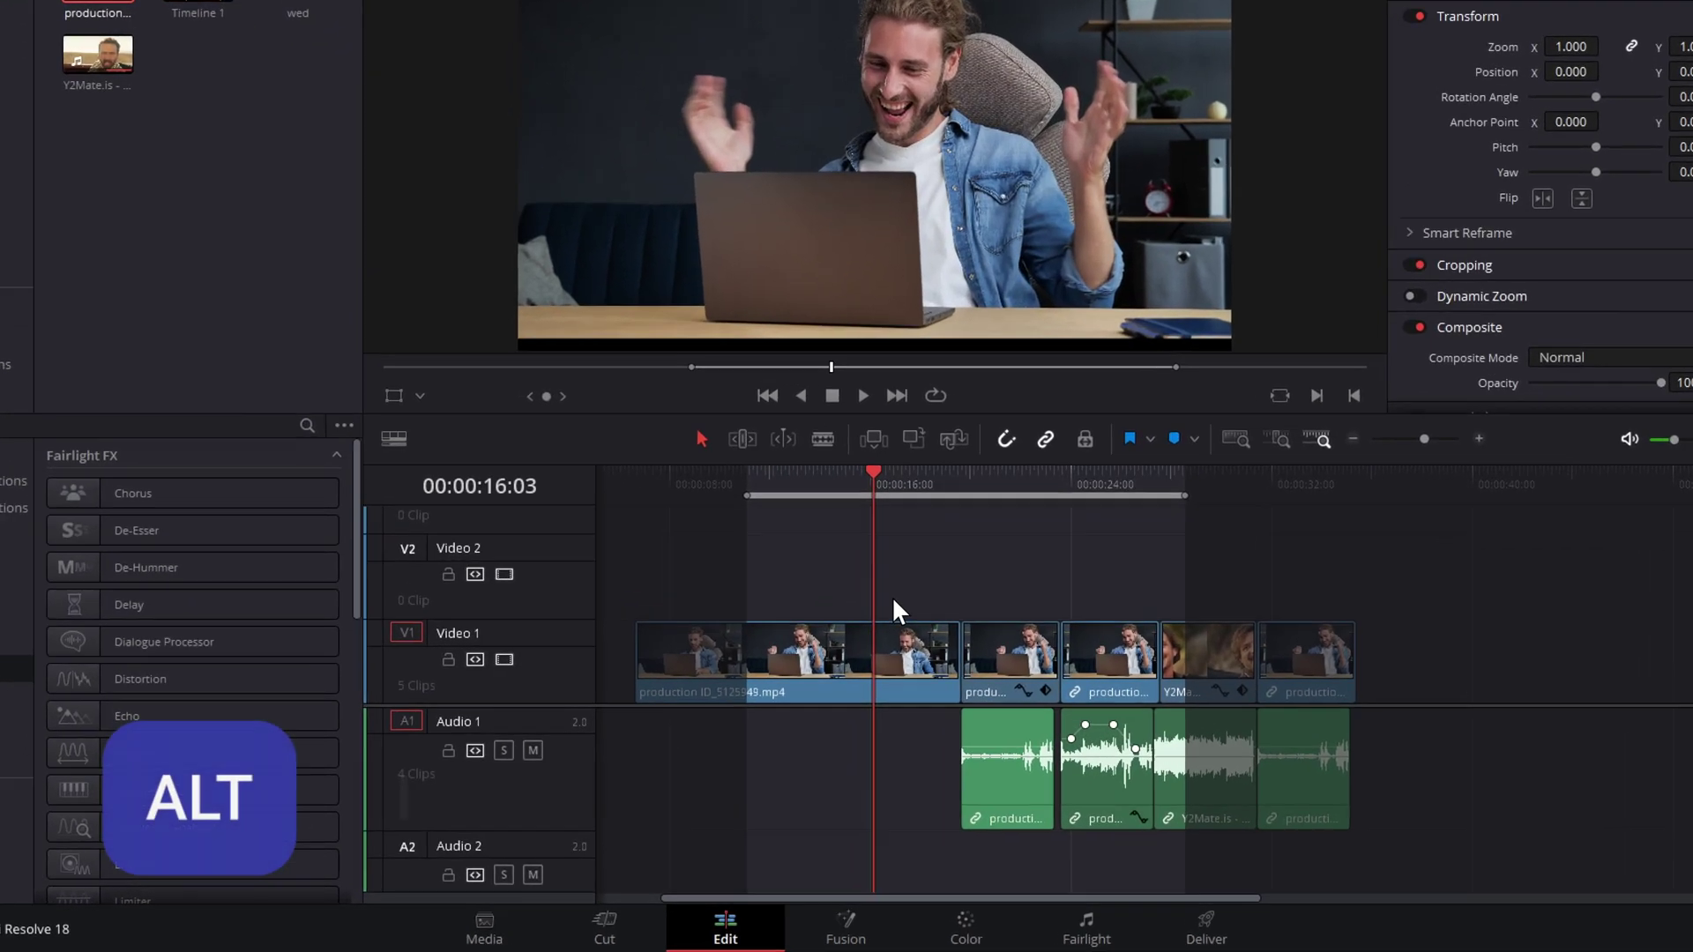
Clear the In and Out marks with Alt+I, Alt+O and Alt+X, scrubbing to 00:00:28:10 between.
key(alt+i)
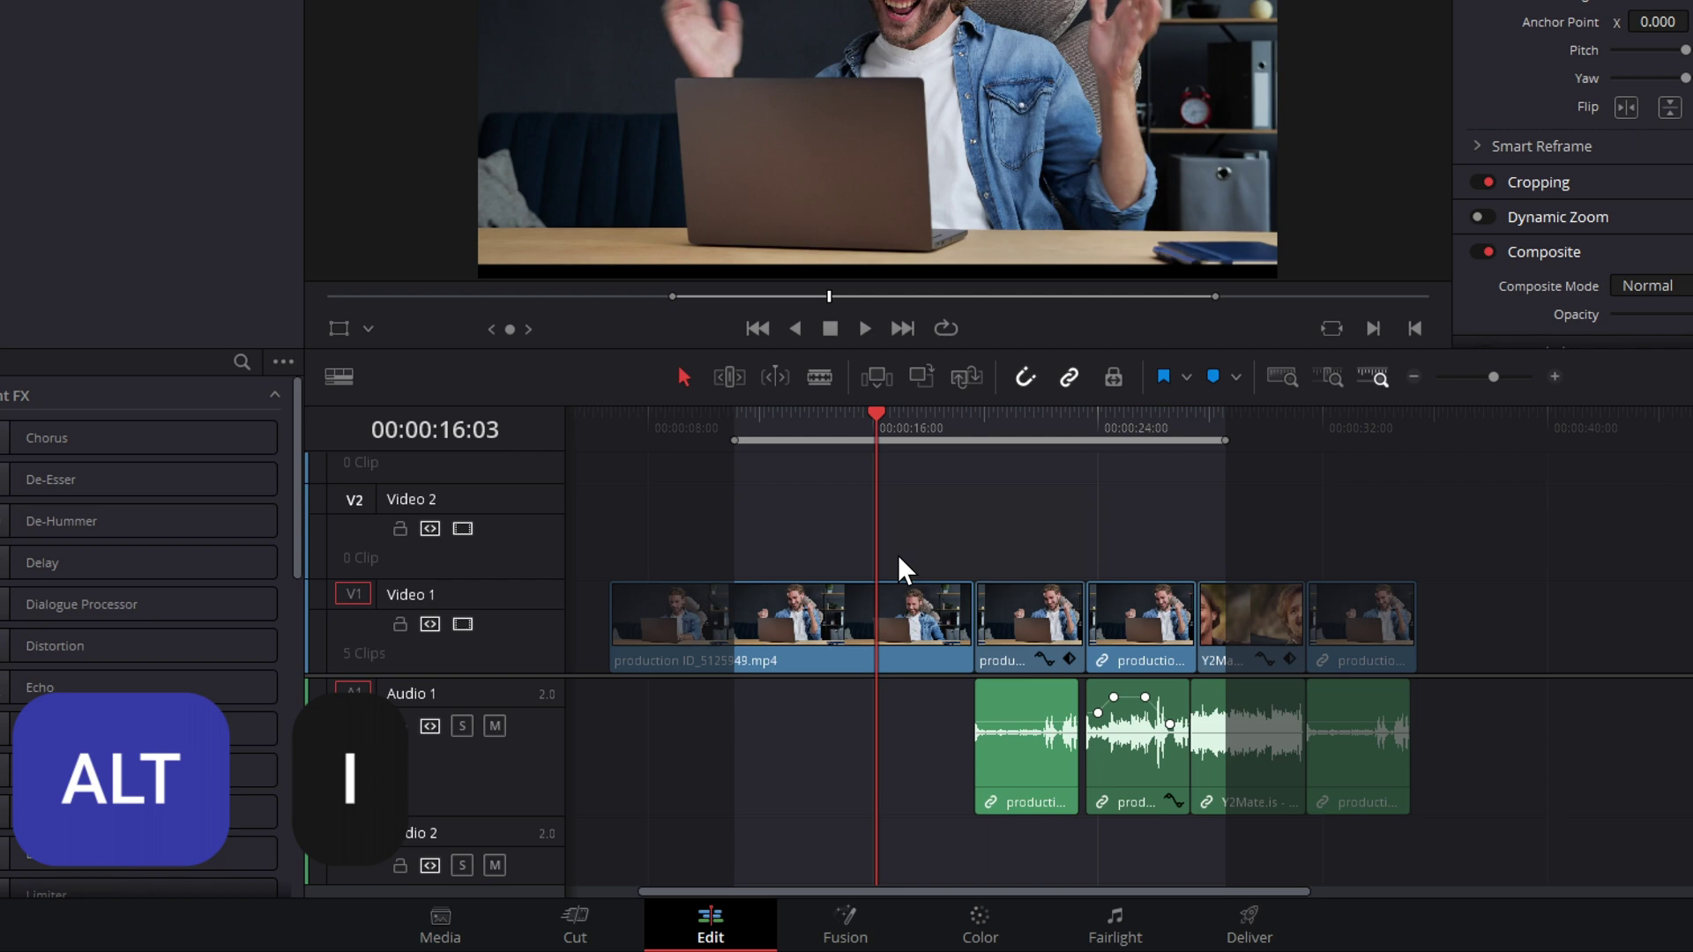
key(alt+o)
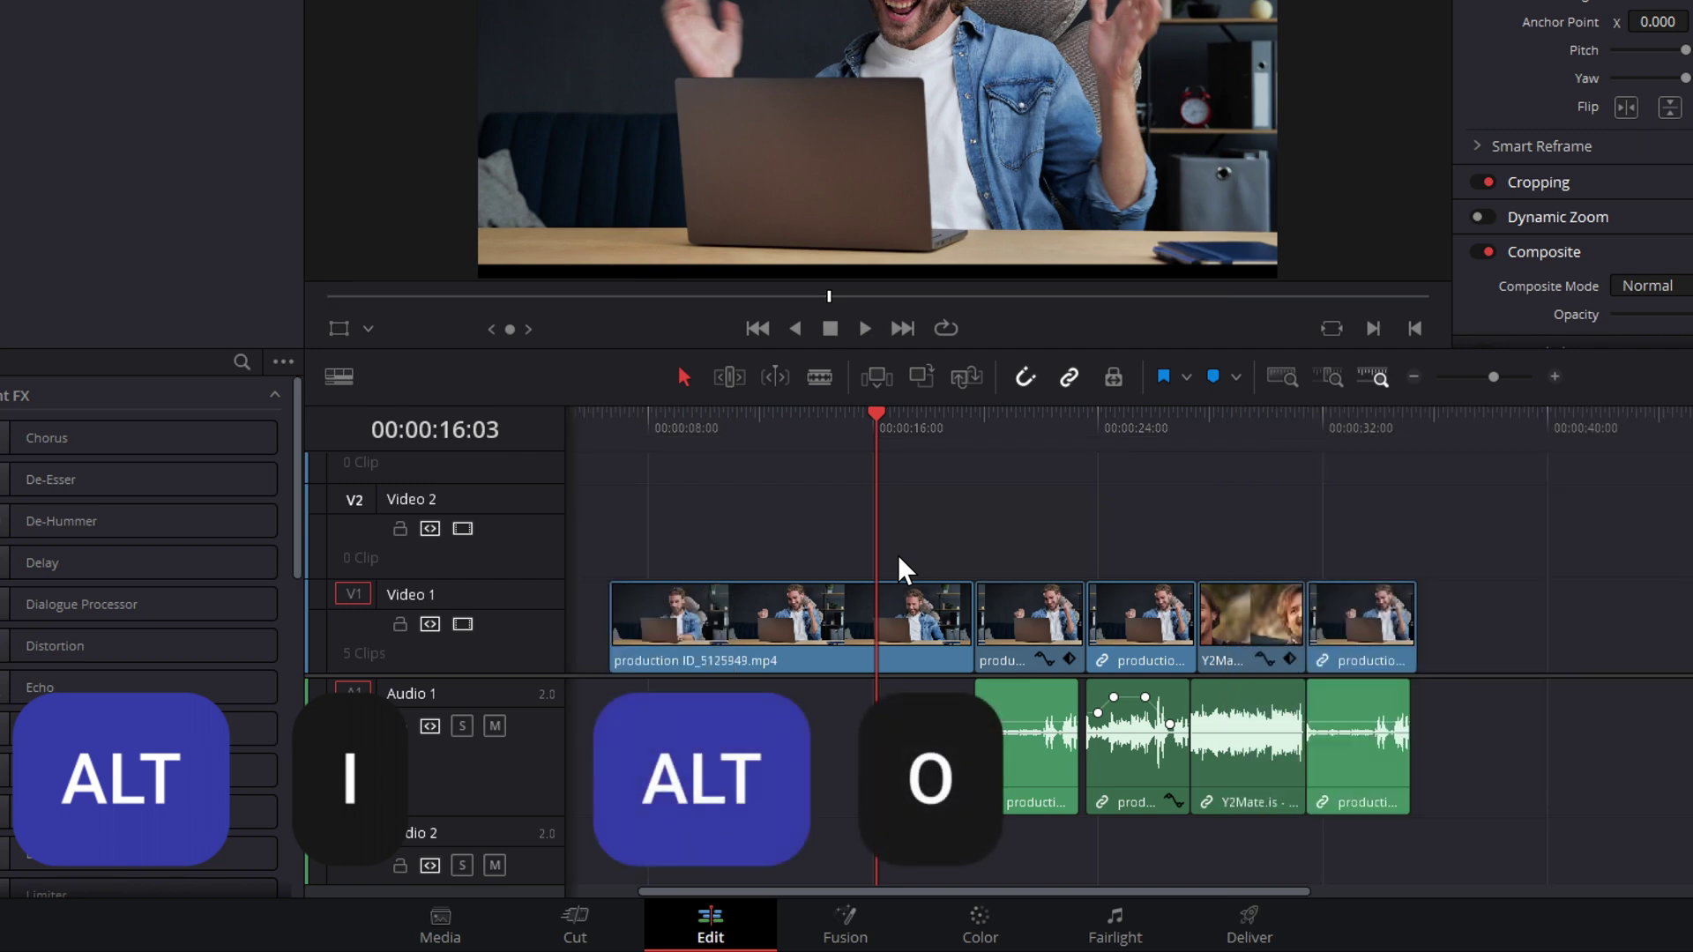
drag(797, 434, 1221, 432)
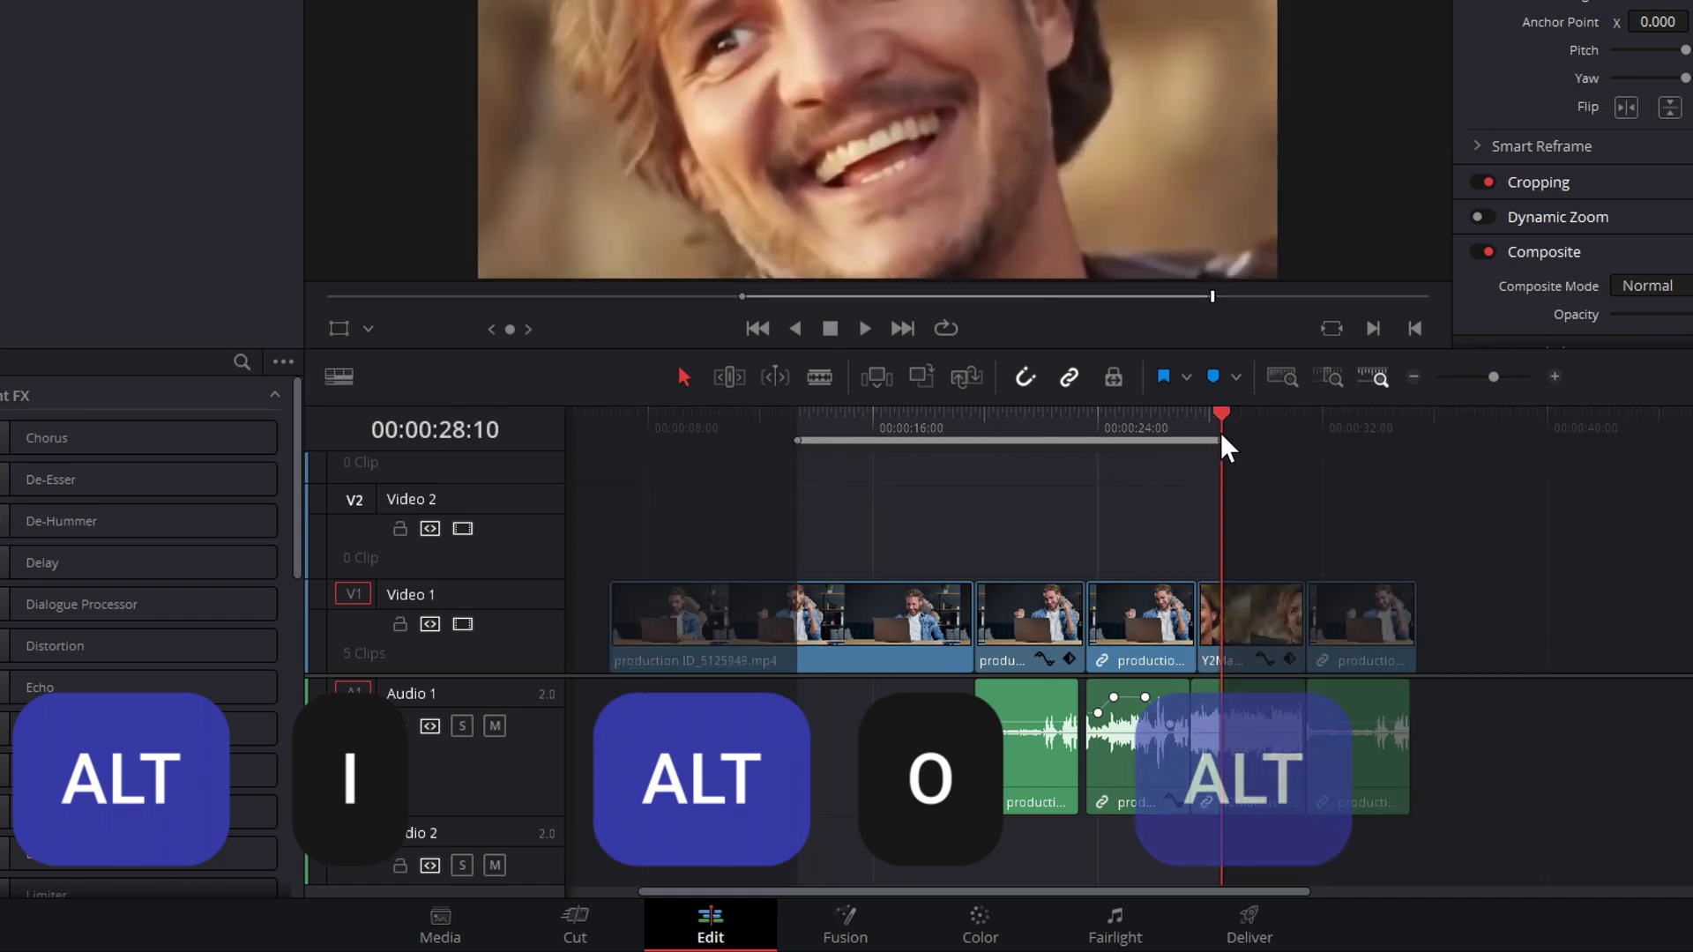
key(alt+x)
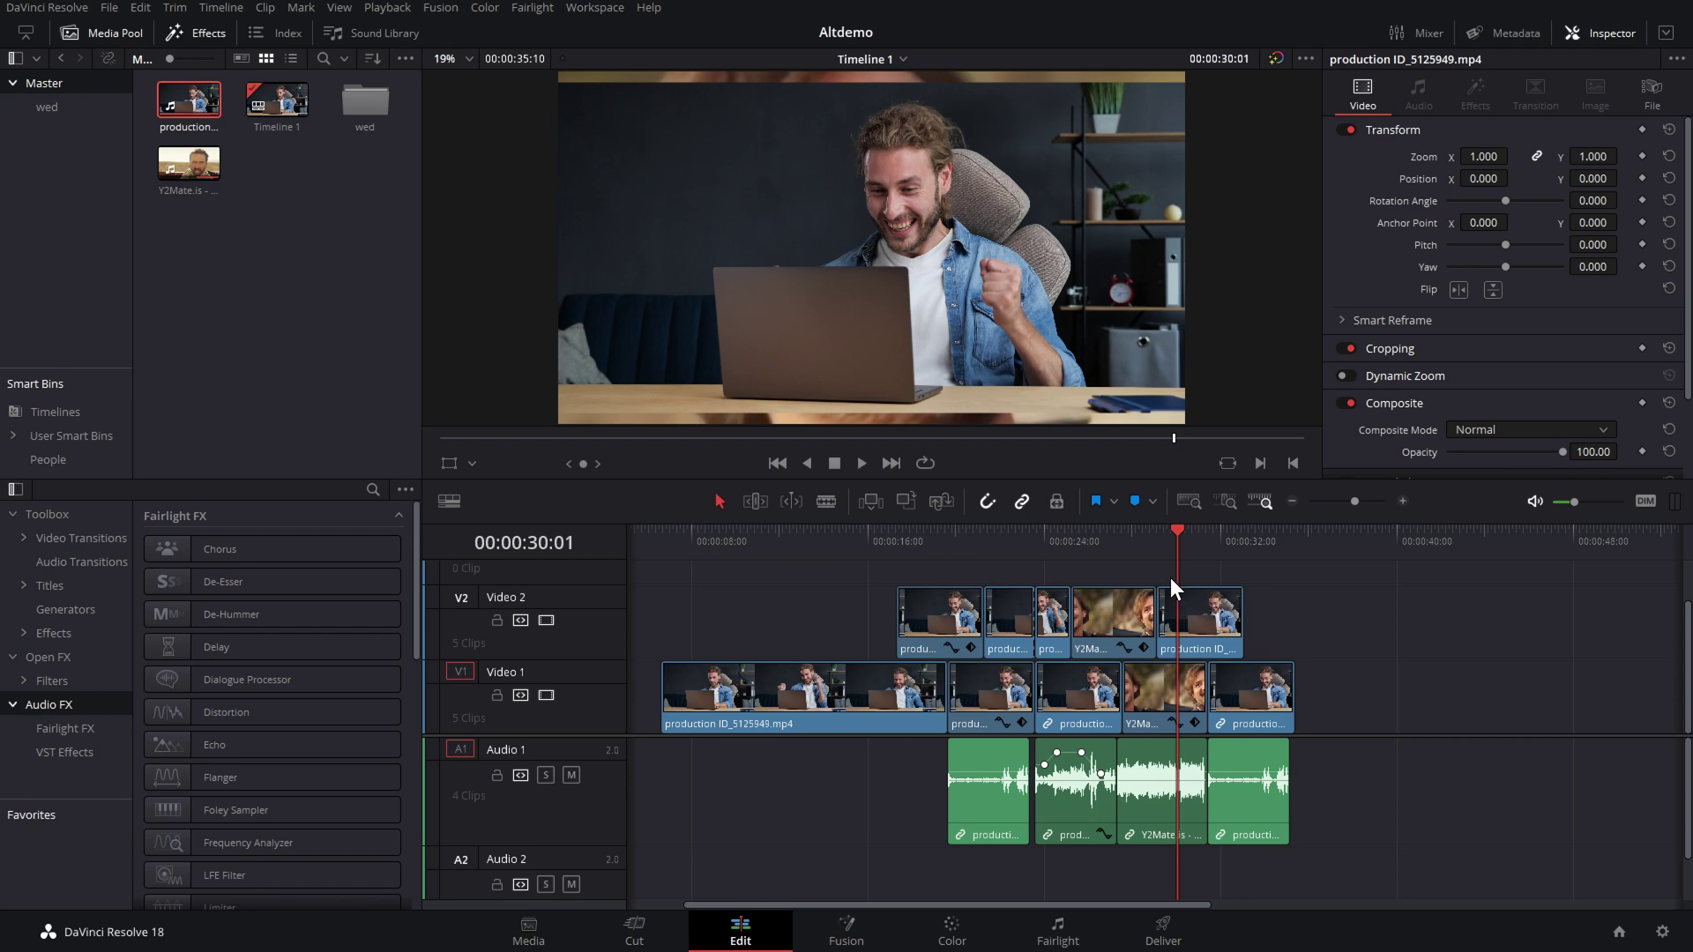
Park the playhead at 00:00:23:15 and select every clip after it with Alt+Y.
drag(1023, 537, 1036, 537)
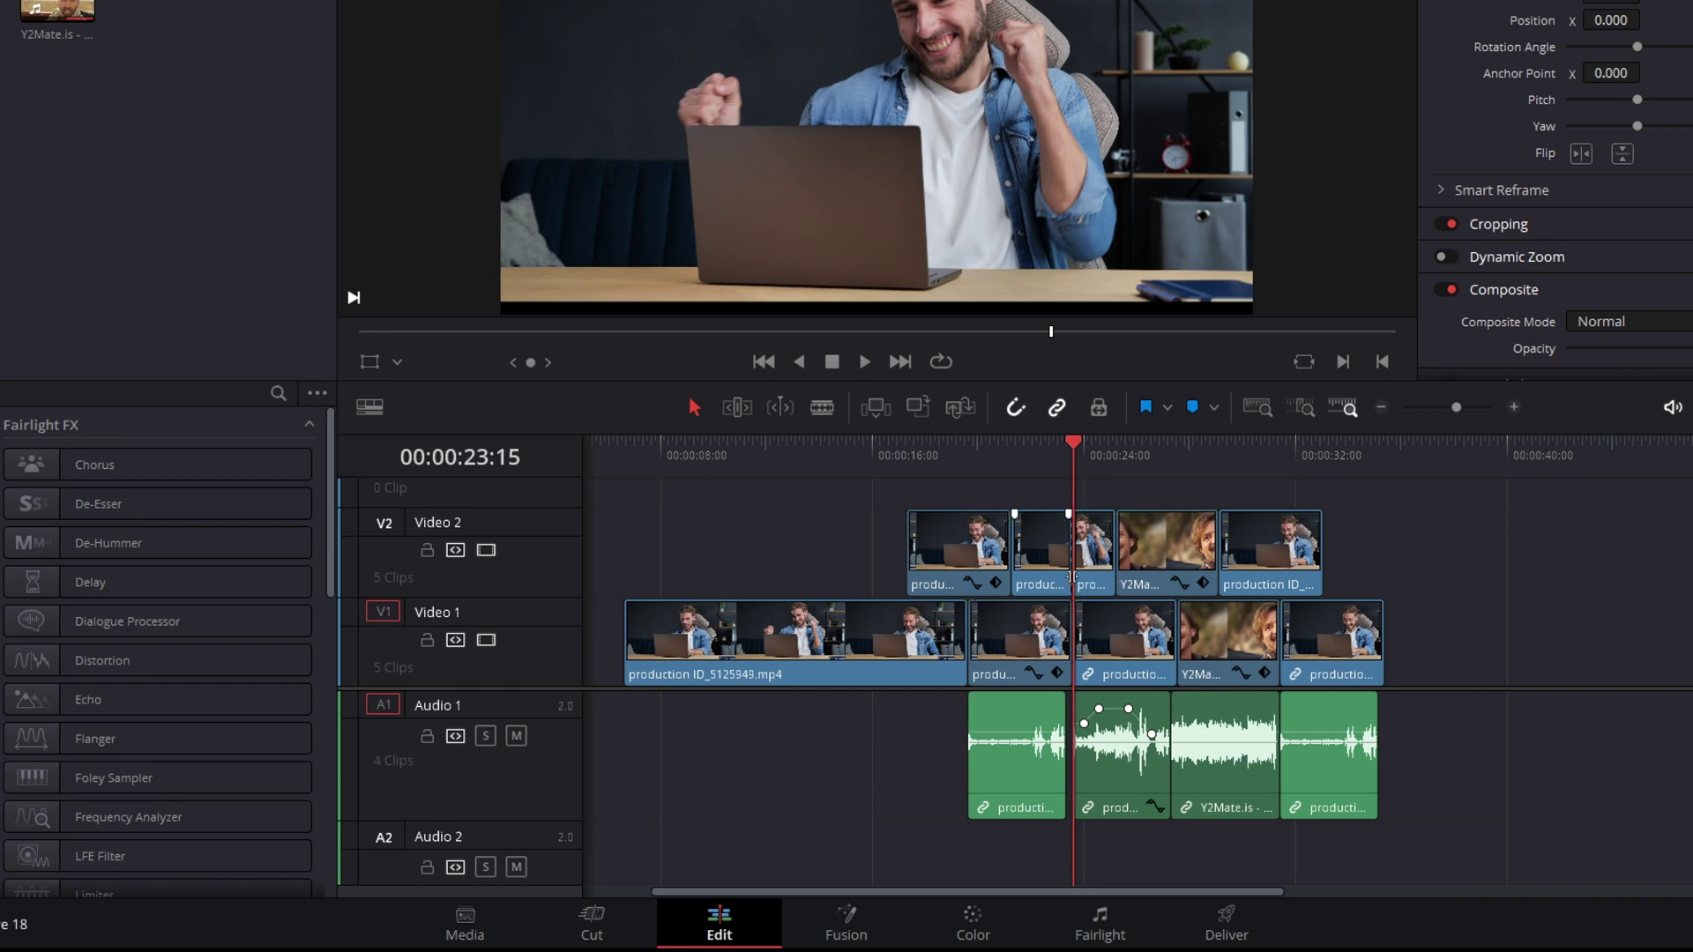
key(alt)
key(alt+y)
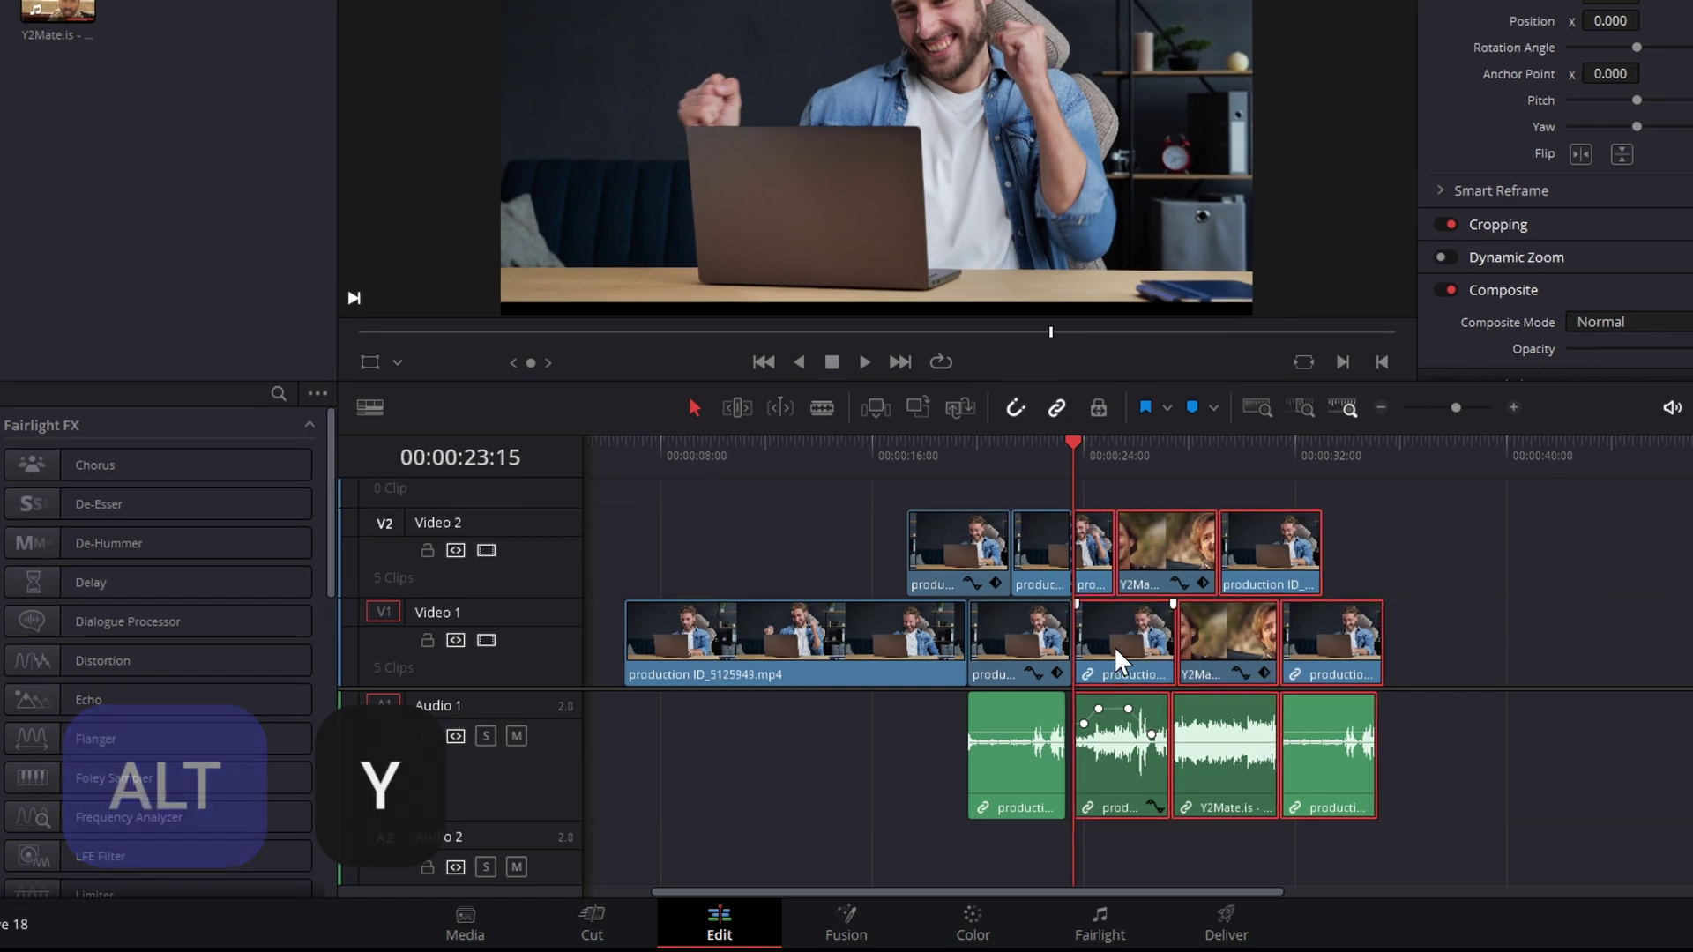
Drag the selected clips about 15 seconds right so they start near 00:00:38.
drag(1116, 653, 1172, 654)
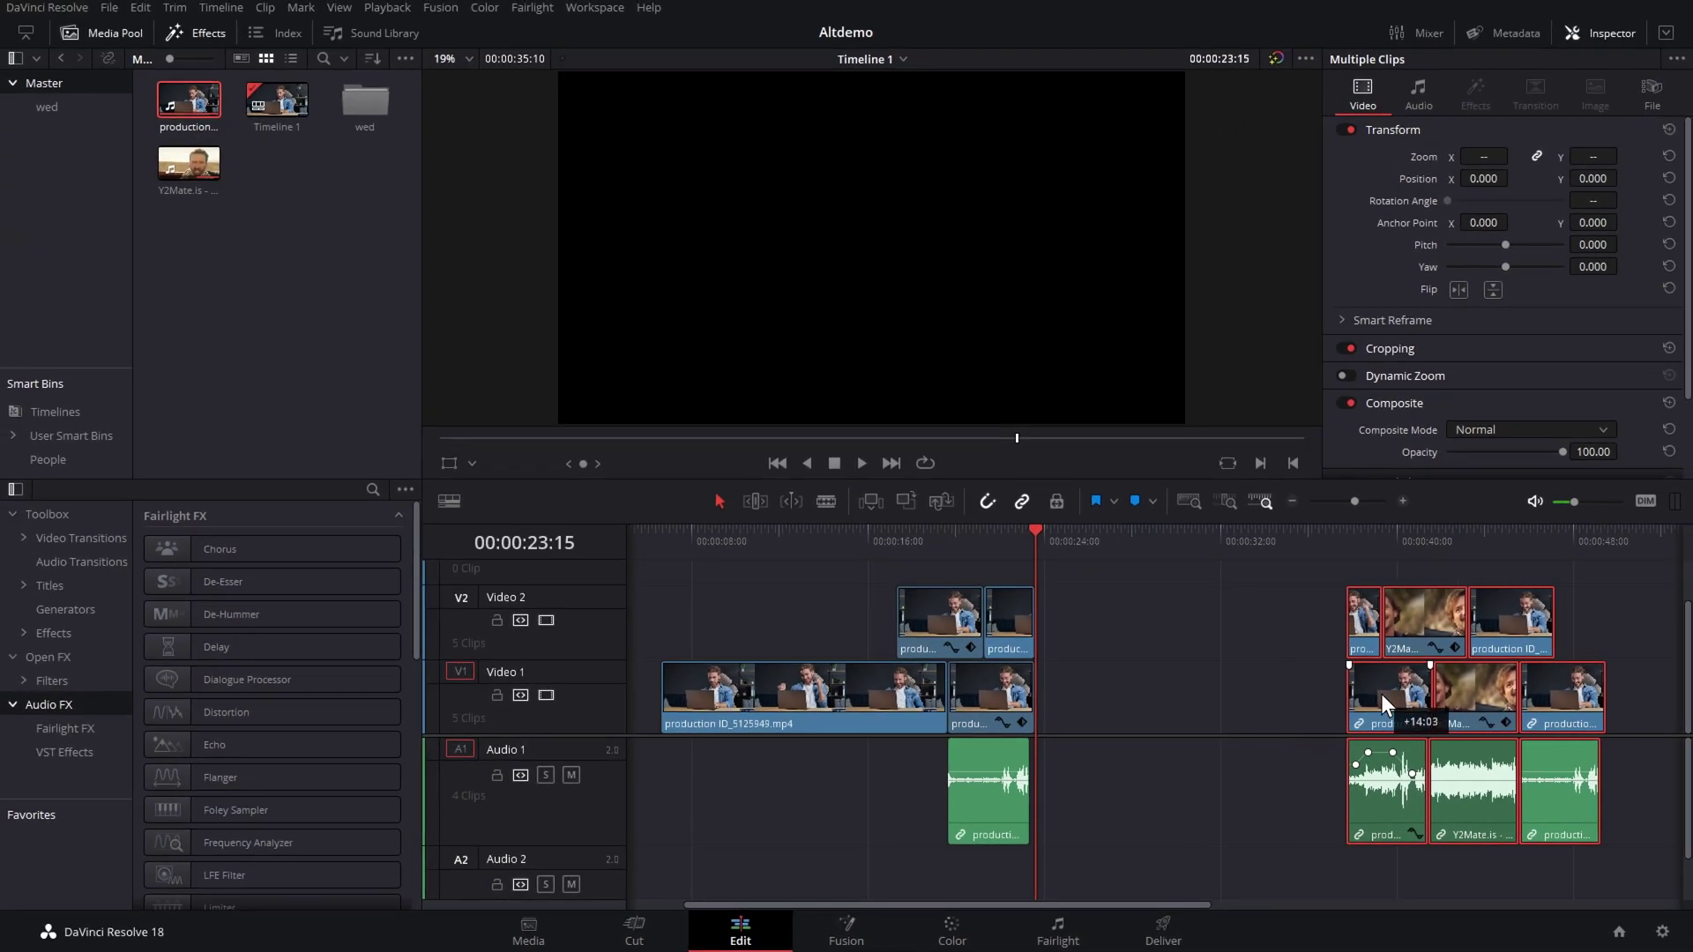
drag(1381, 695, 1420, 695)
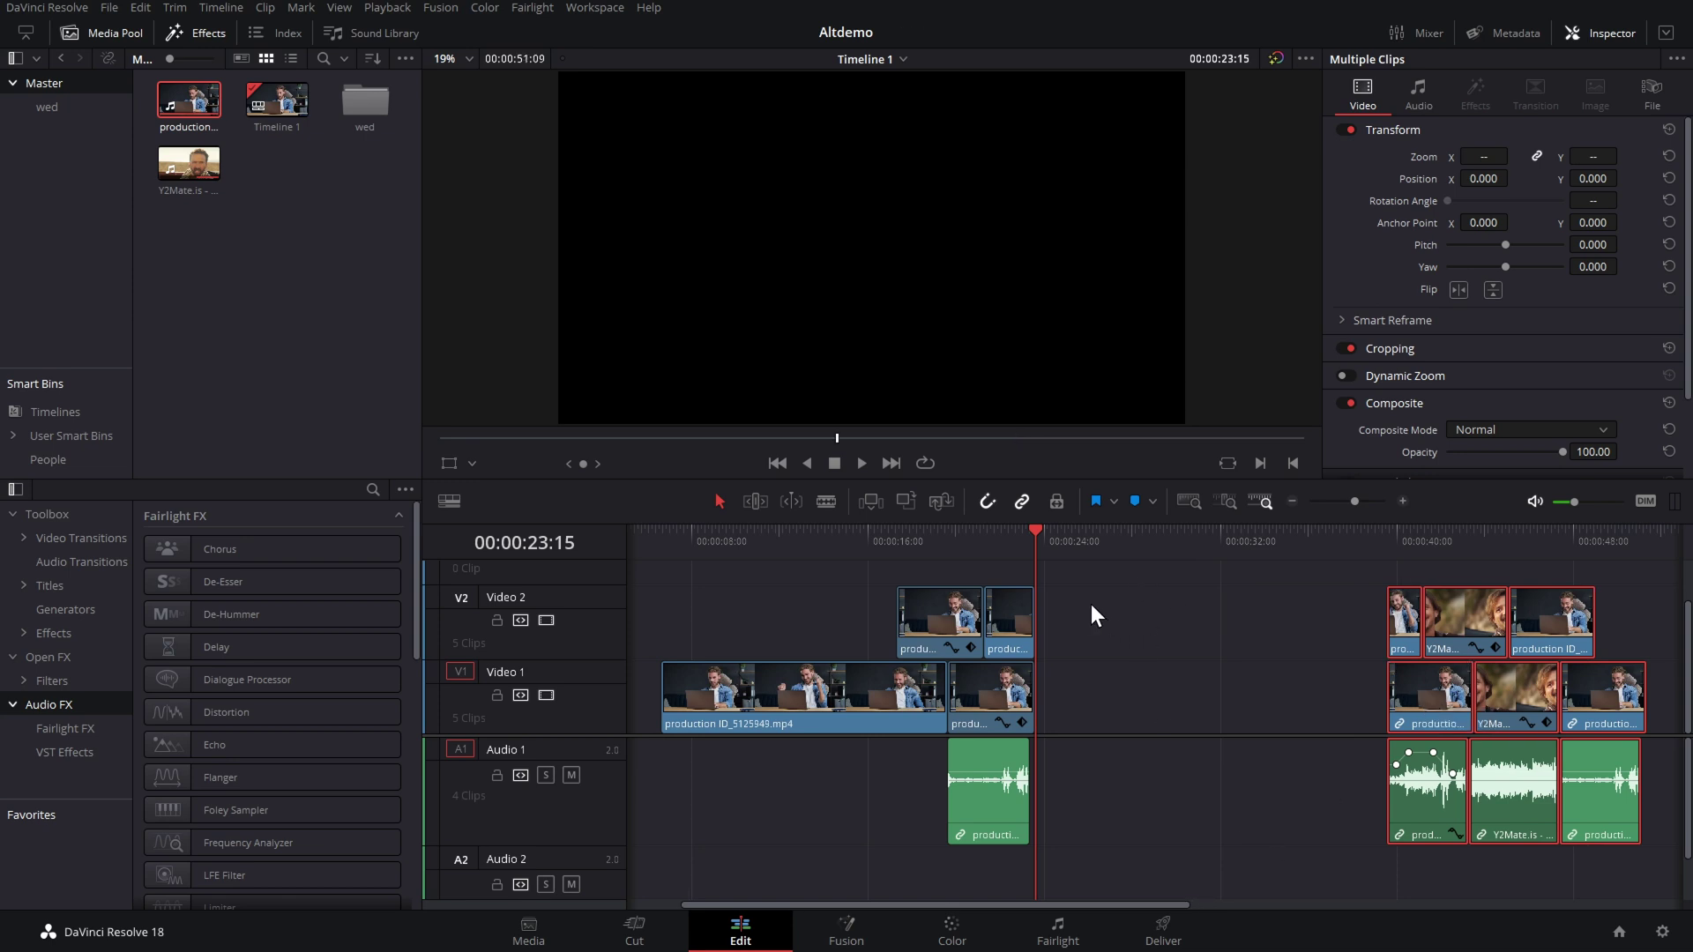
drag(1294, 796, 1361, 811)
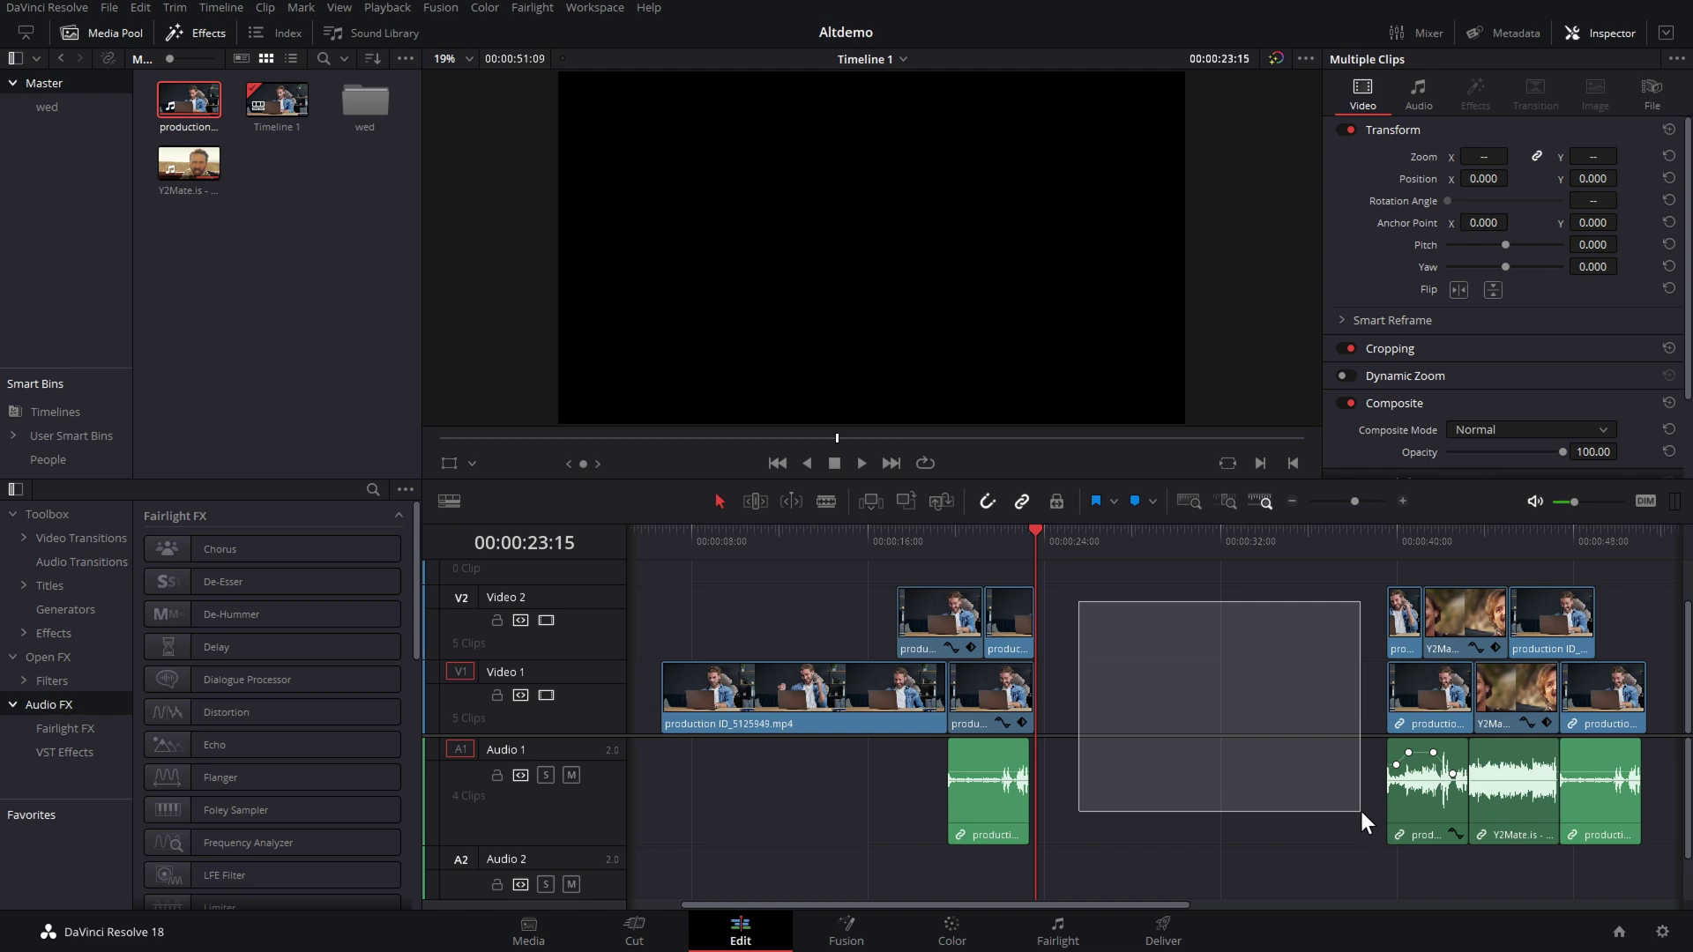